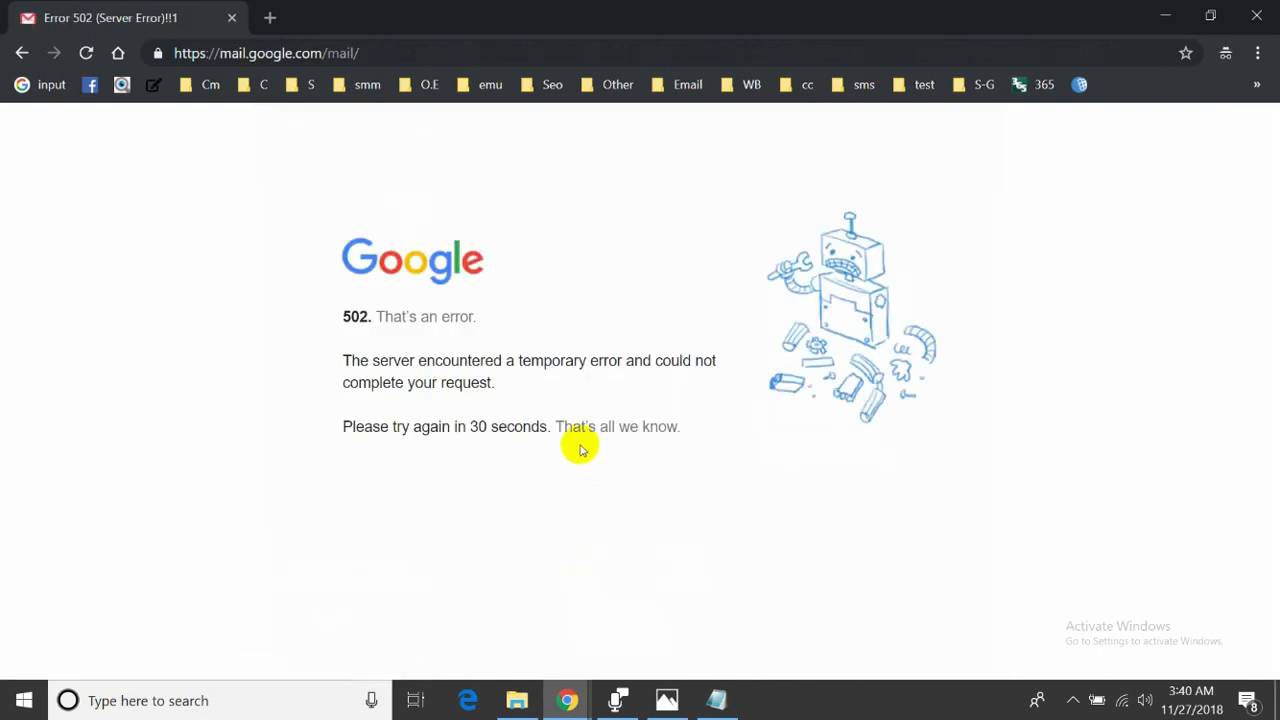
# - Reload gmail.com so the new account's inbox and Welcome dialog appear
pyautogui.click(329, 51)
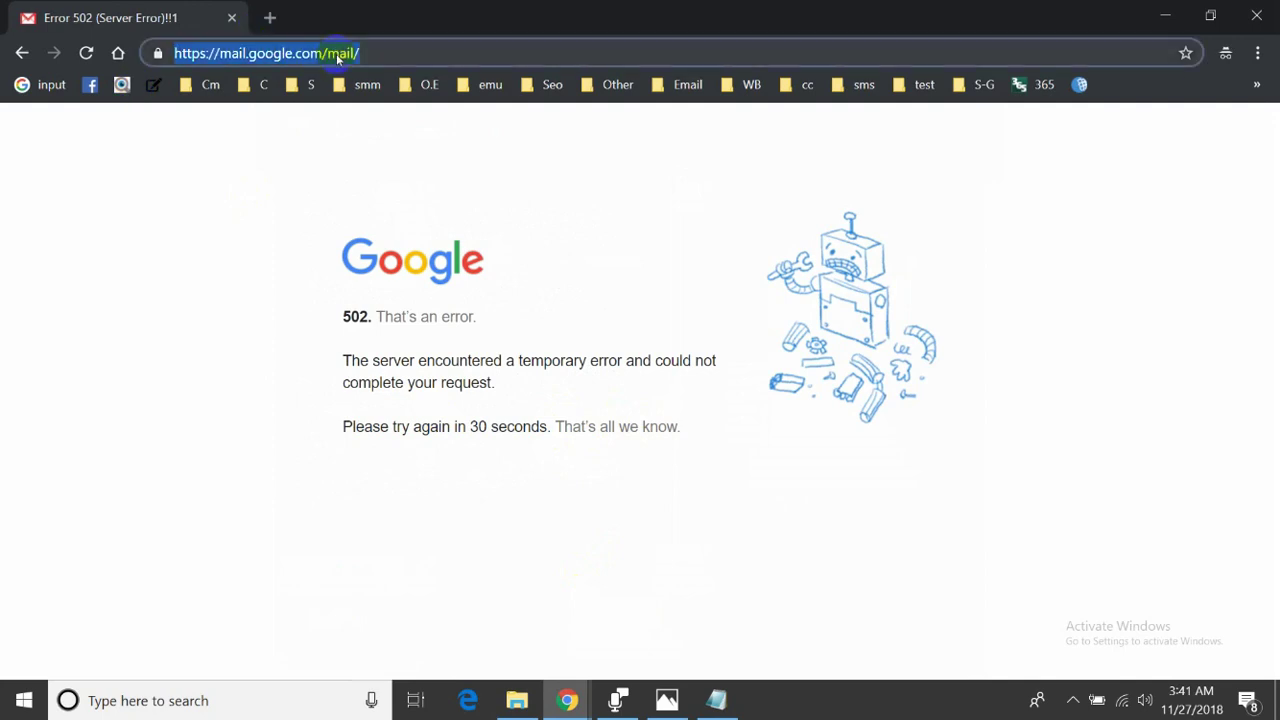
pyautogui.write('gmail.com')
pyautogui.press('Return')
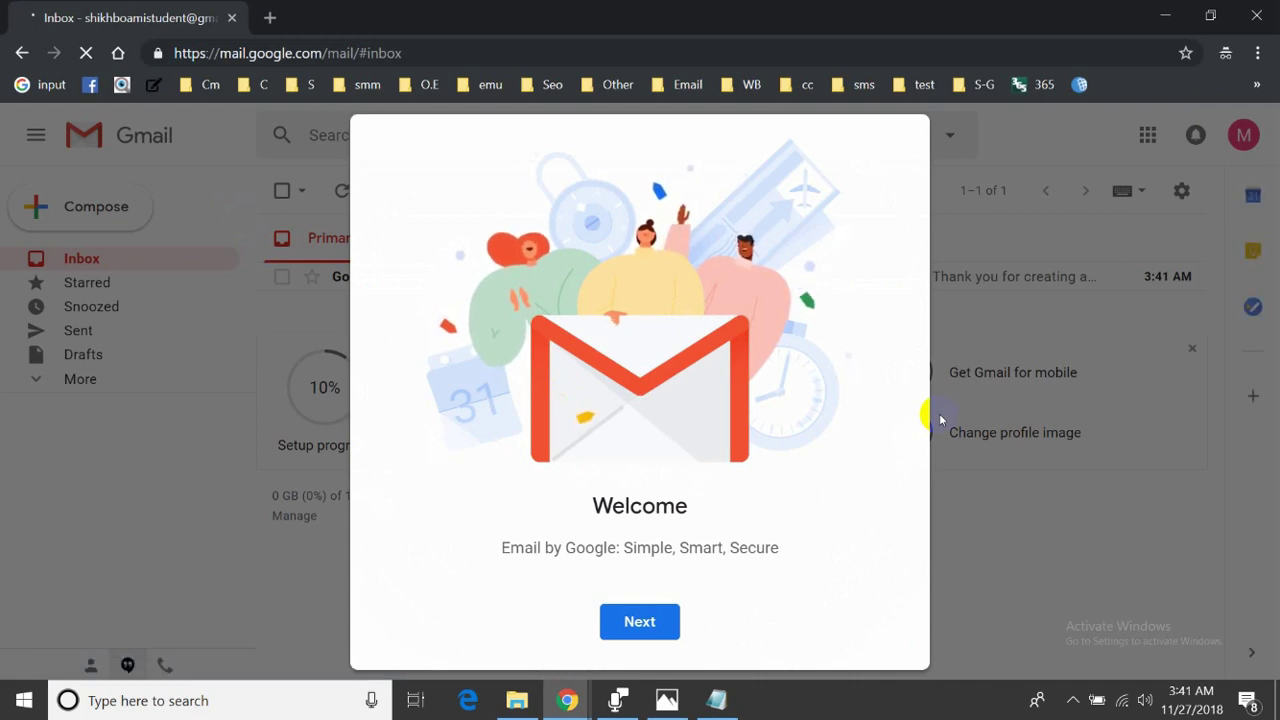
# - Finish Gmail's welcome with the Default view and select the account's email address
pyautogui.click(638, 630)
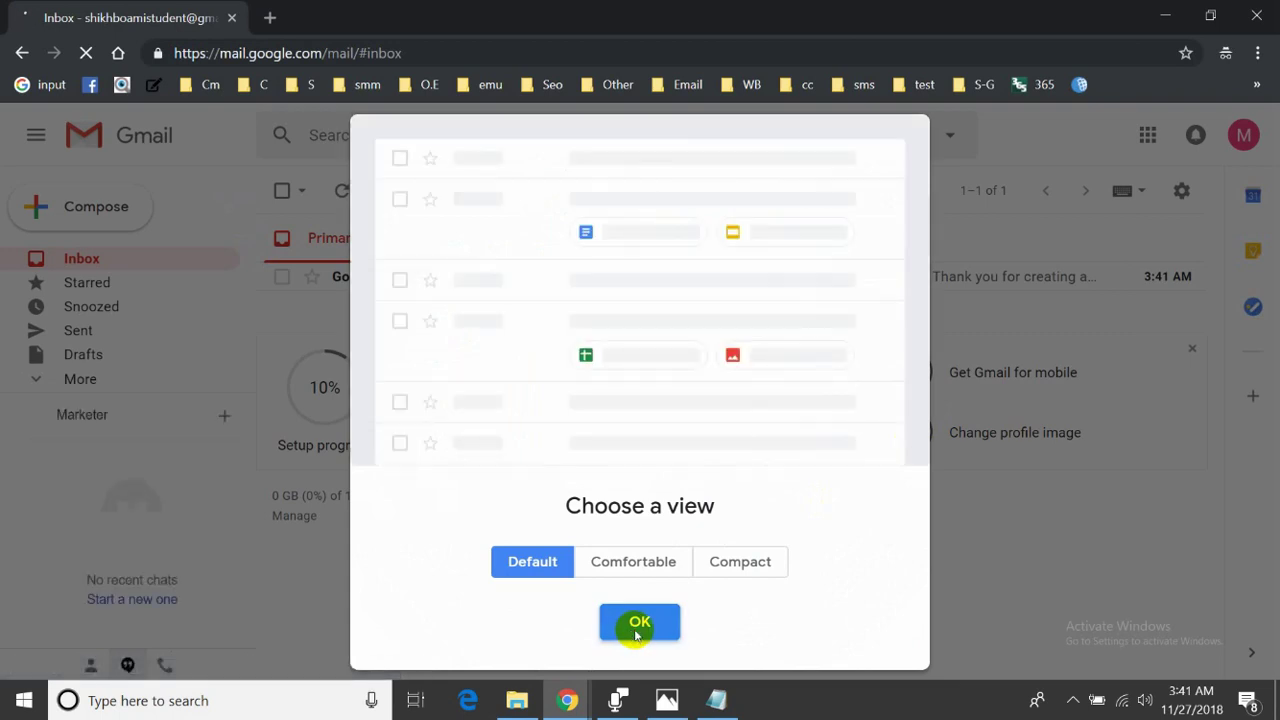
pyautogui.click(634, 625)
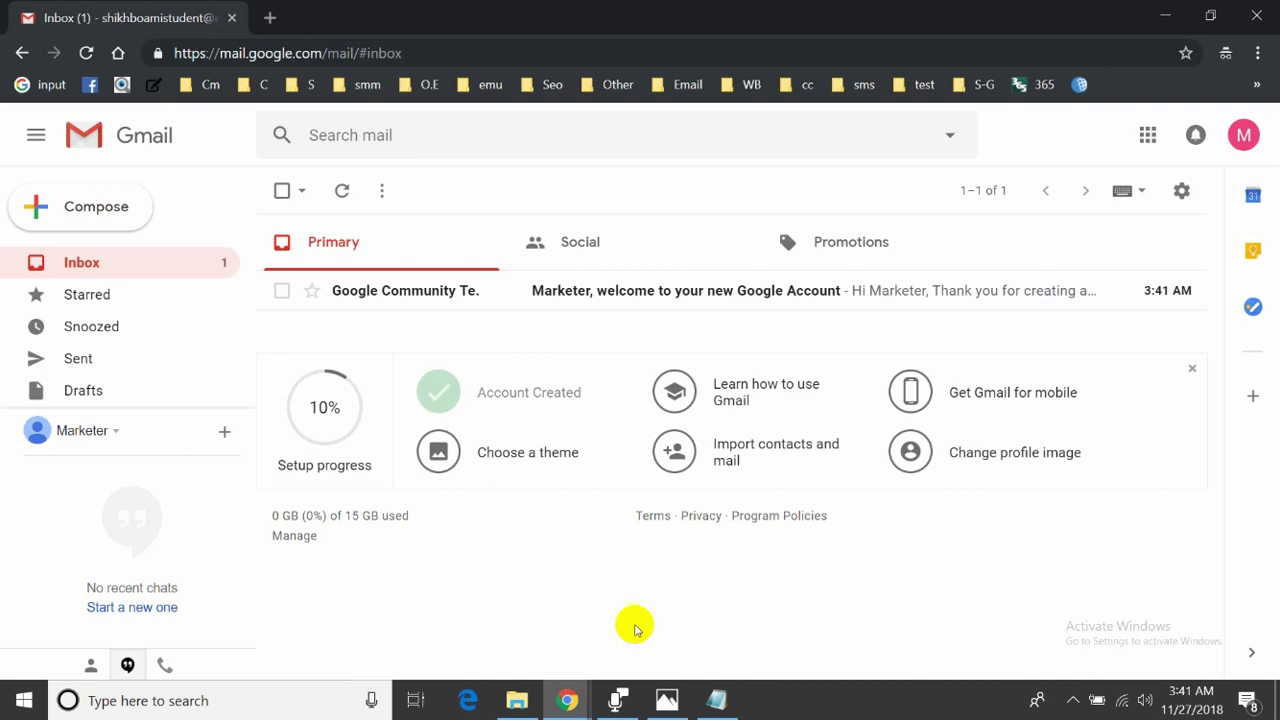
pyautogui.click(1243, 135)
pyautogui.doubleClick(1143, 206)
pyautogui.press('Escape')
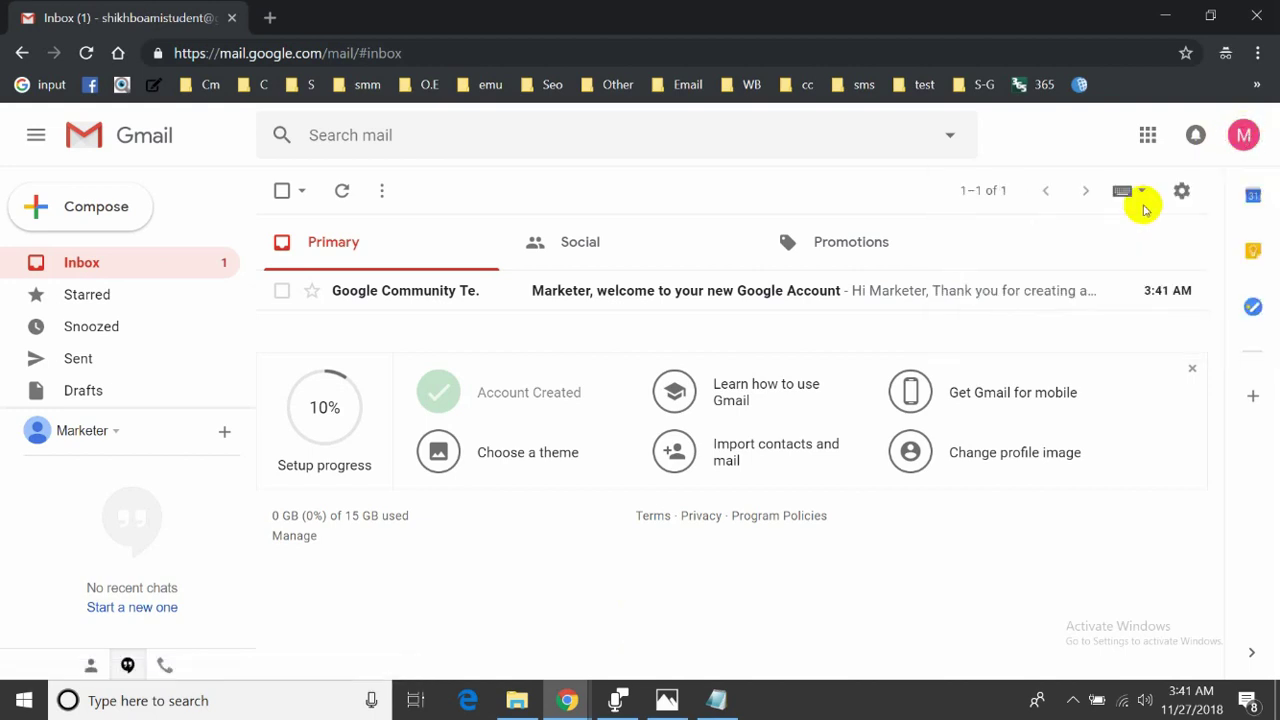
# - Copy the account's email address and switch to the other Chrome window
pyautogui.click(1243, 135)
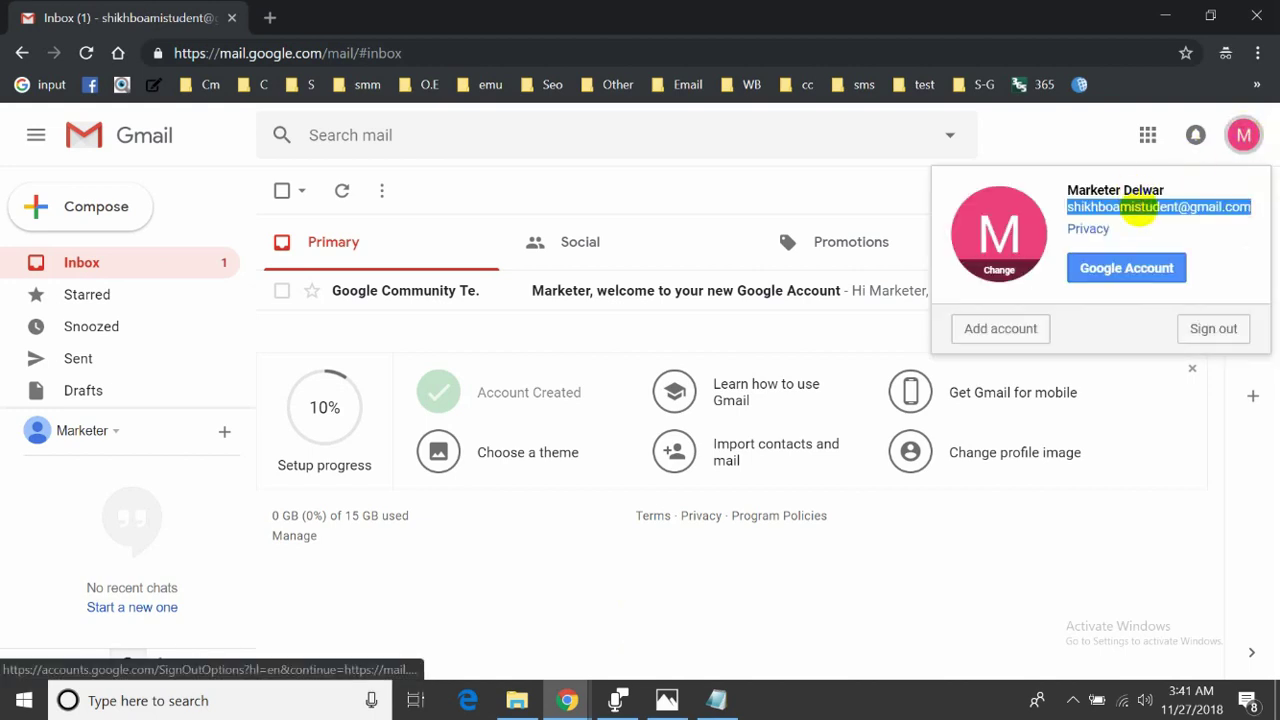
pyautogui.rightClick(1140, 207)
pyautogui.click(1133, 219)
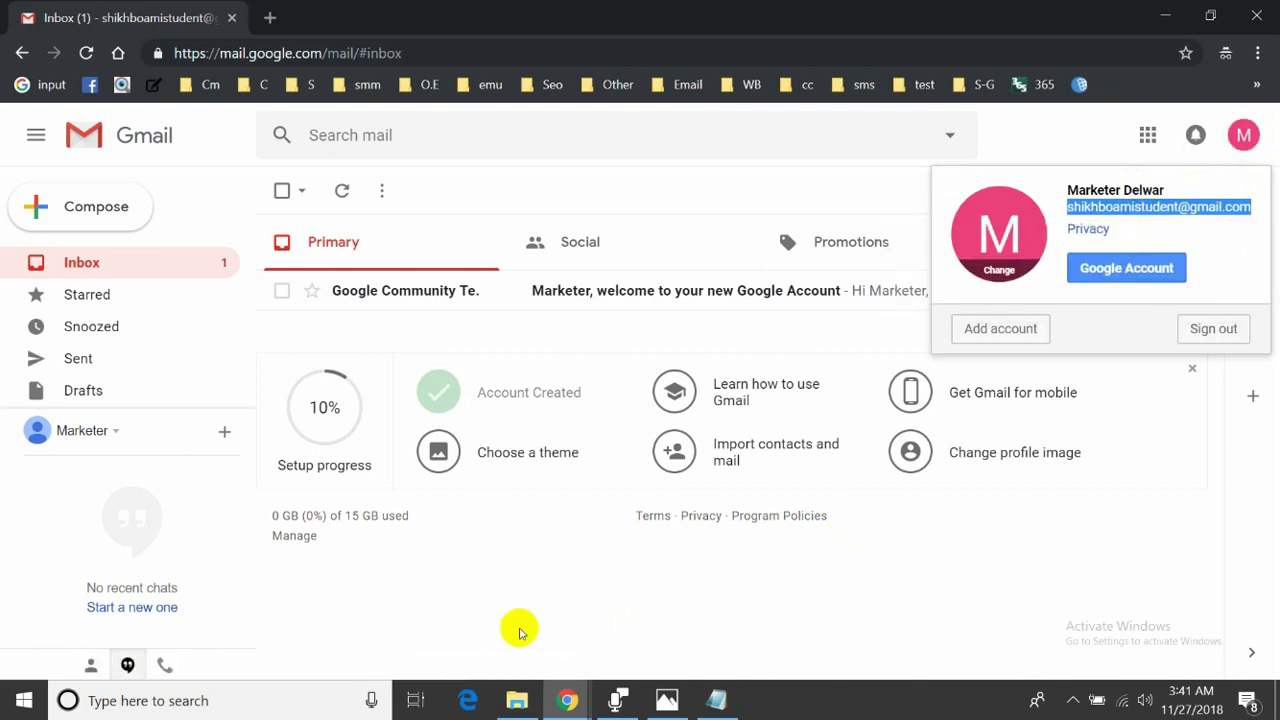
pyautogui.moveTo(570, 703)
pyautogui.click(480, 563)
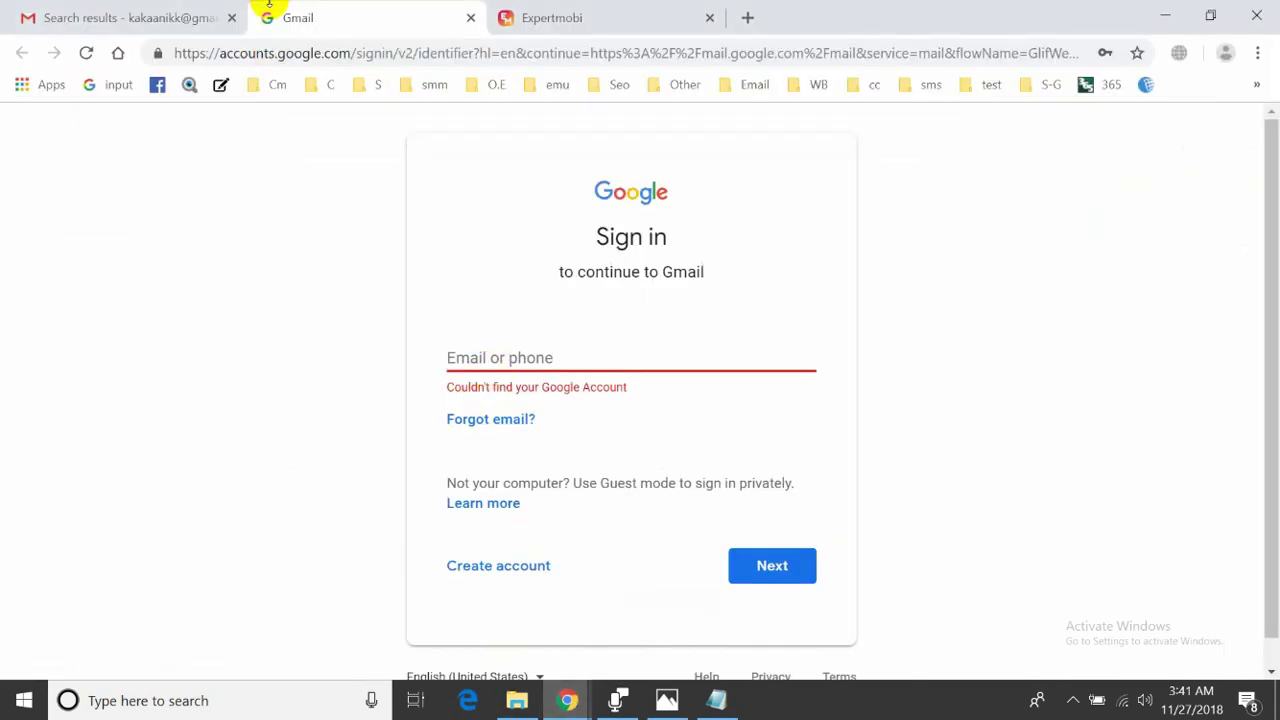
# - Paste the copied Gmail address into the ExpertMobi sign-up E-mail field
pyautogui.click(543, 20)
pyautogui.click(771, 251)
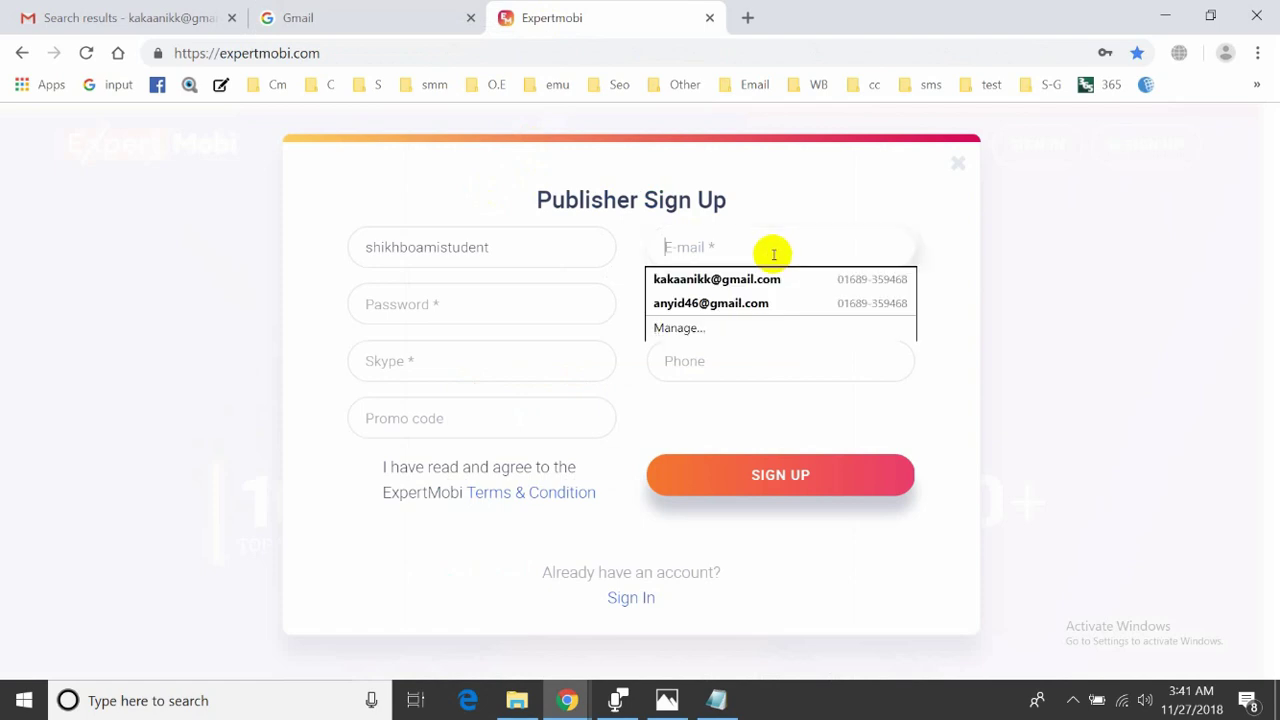
pyautogui.hotkey('ctrl', 'v')
# - Enter the password, retype it correctly in Repeat password, and move on to the Skype field
pyautogui.click(491, 295)
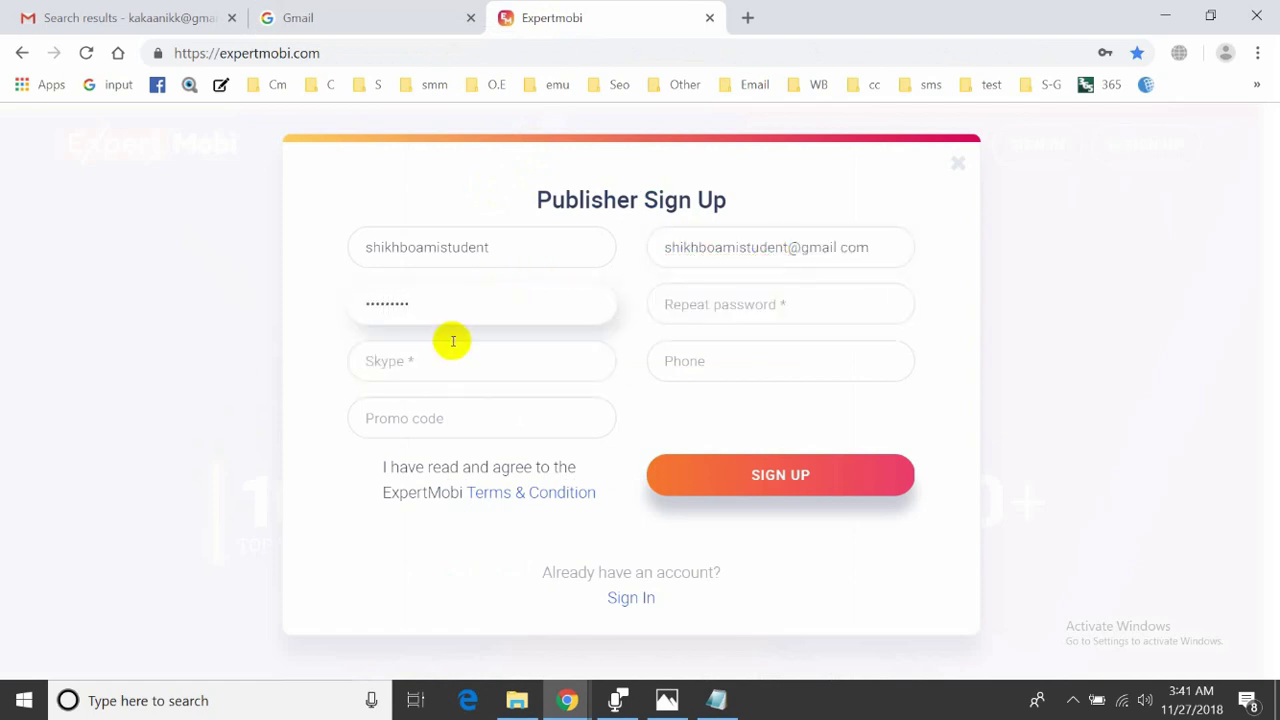
pyautogui.click(699, 307)
pyautogui.write('•••')
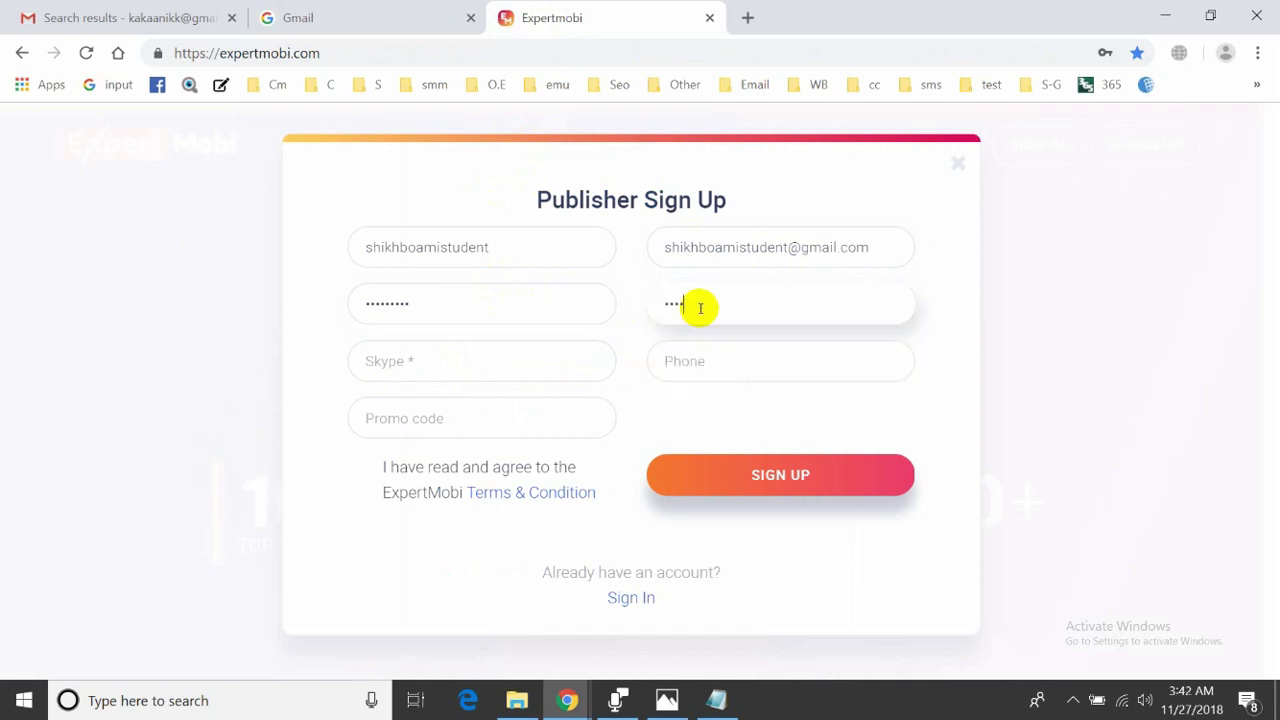
pyautogui.hotkey('ctrl', 'a')
pyautogui.press('BackSpace')
pyautogui.write('•••')
pyautogui.click(463, 366)
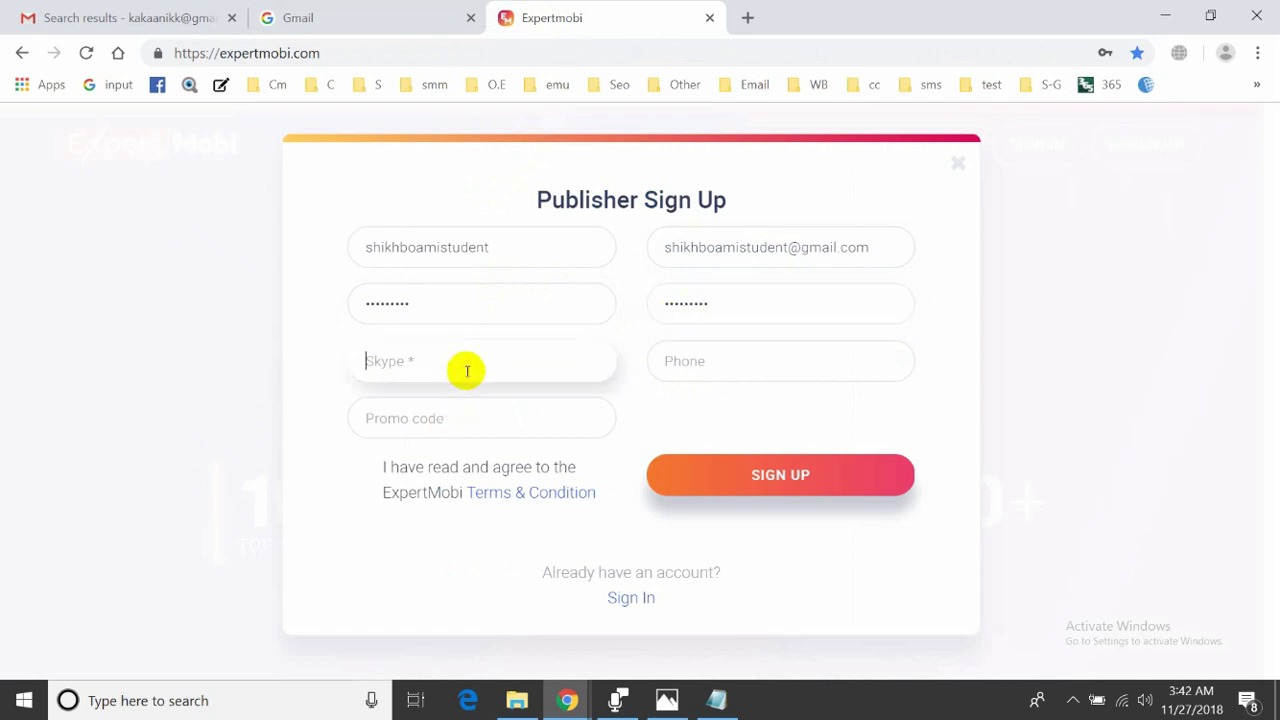
pyautogui.click(310, 418)
pyautogui.click(391, 360)
pyautogui.click(343, 404)
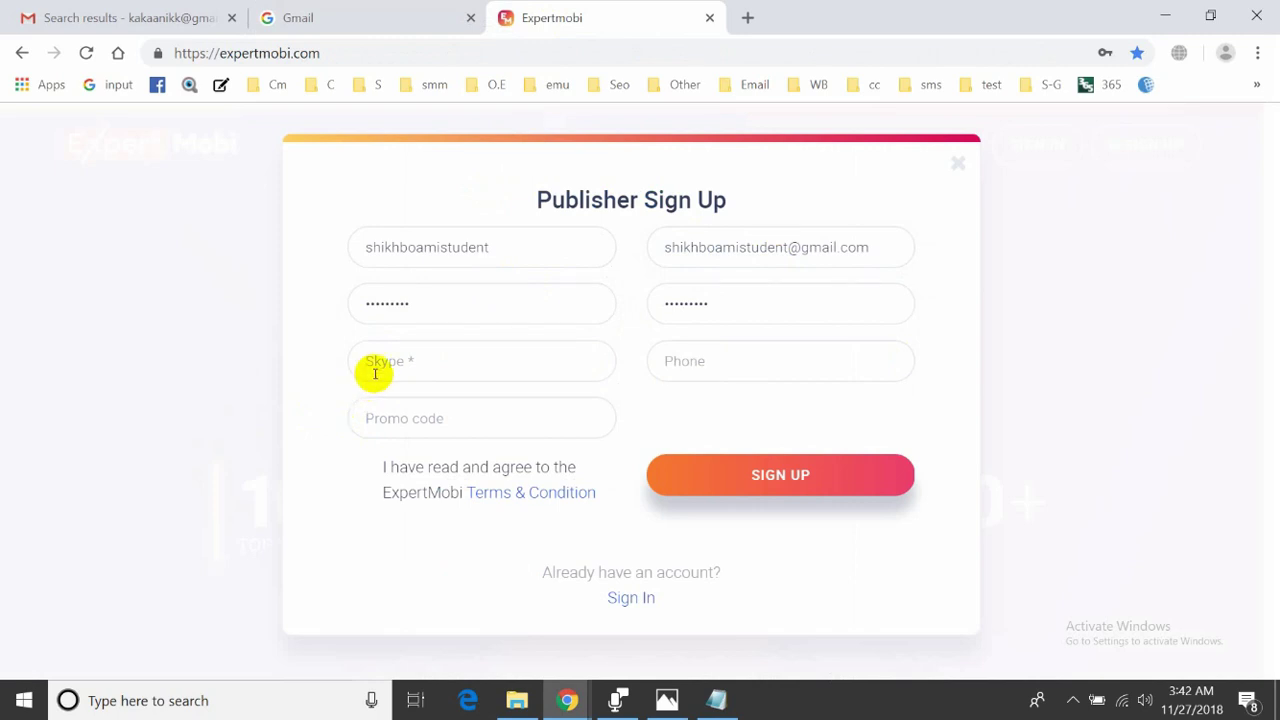
pyautogui.click(567, 695)
# - Open a new tab beside the Gmail inbox and load skype.com
pyautogui.click(608, 660)
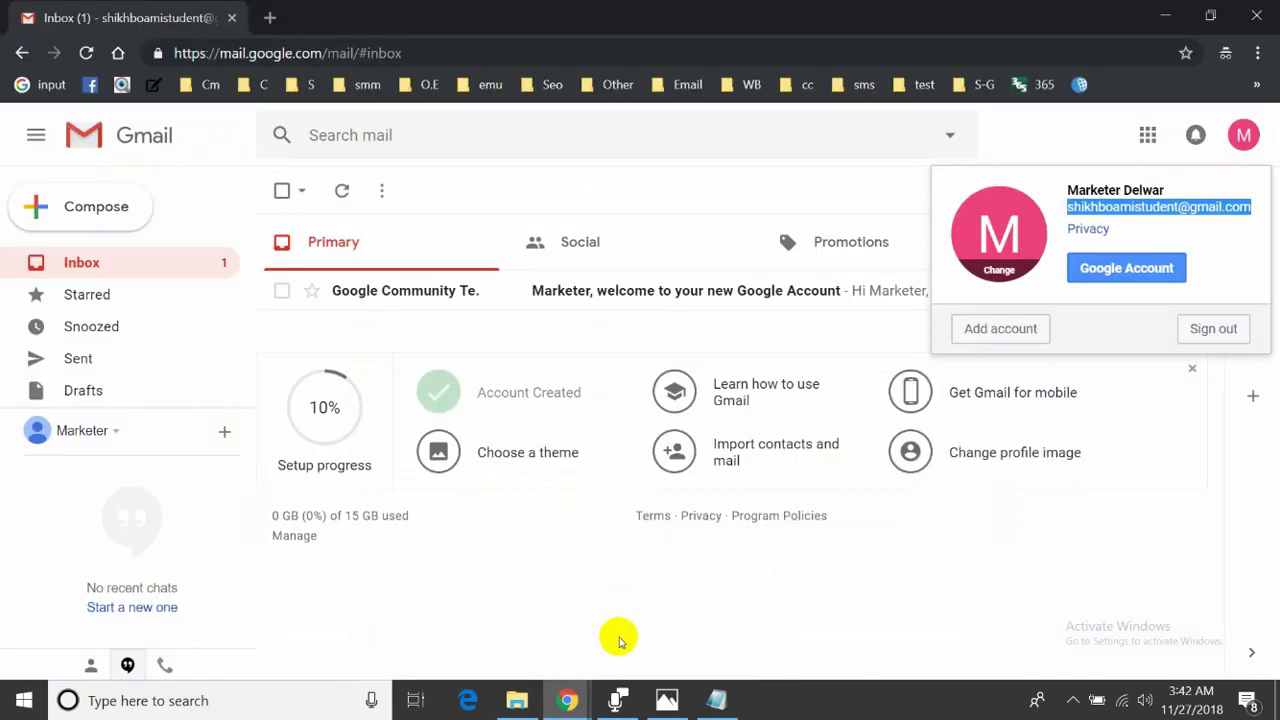
pyautogui.click(258, 17)
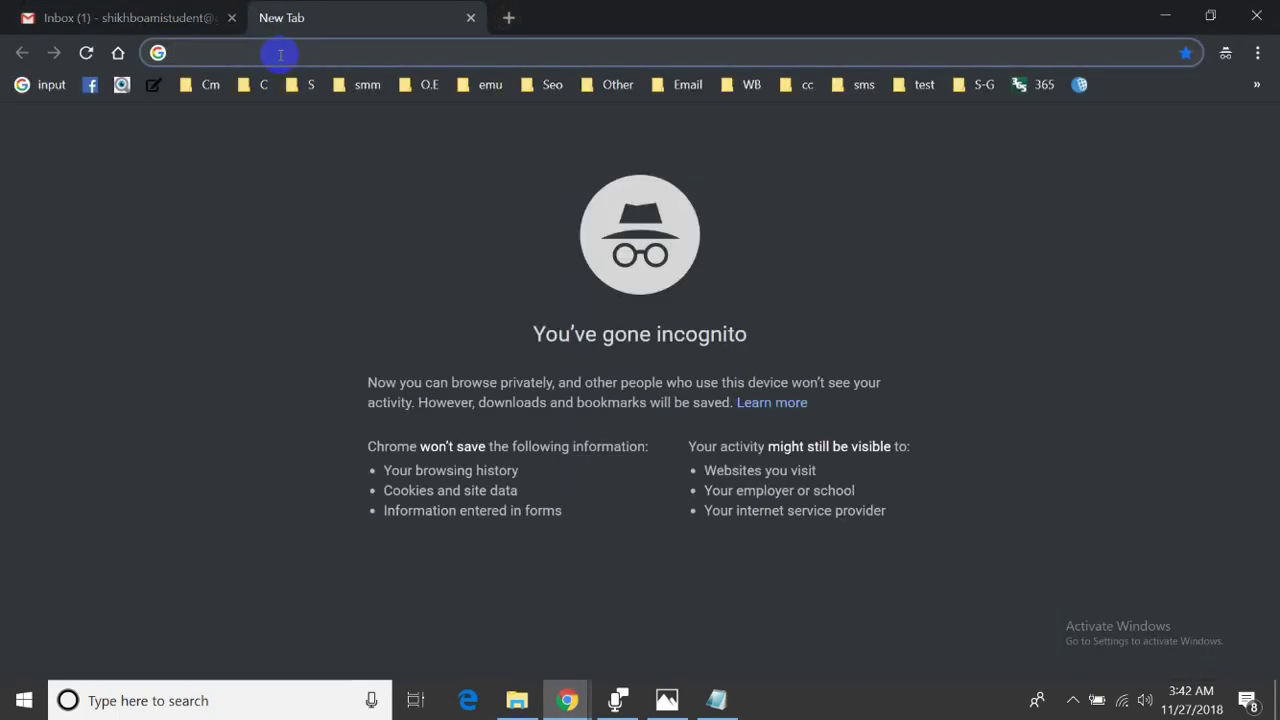
pyautogui.press('Down')
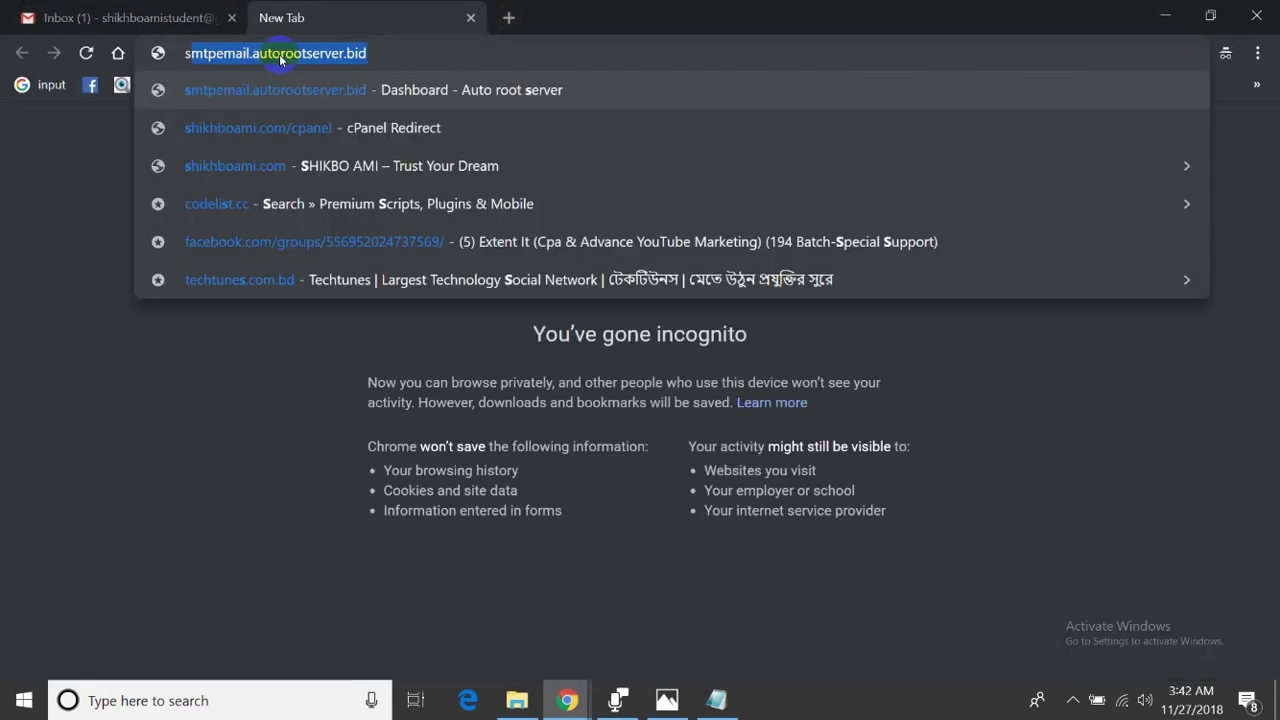
pyautogui.press('Escape')
pyautogui.write('skyp')
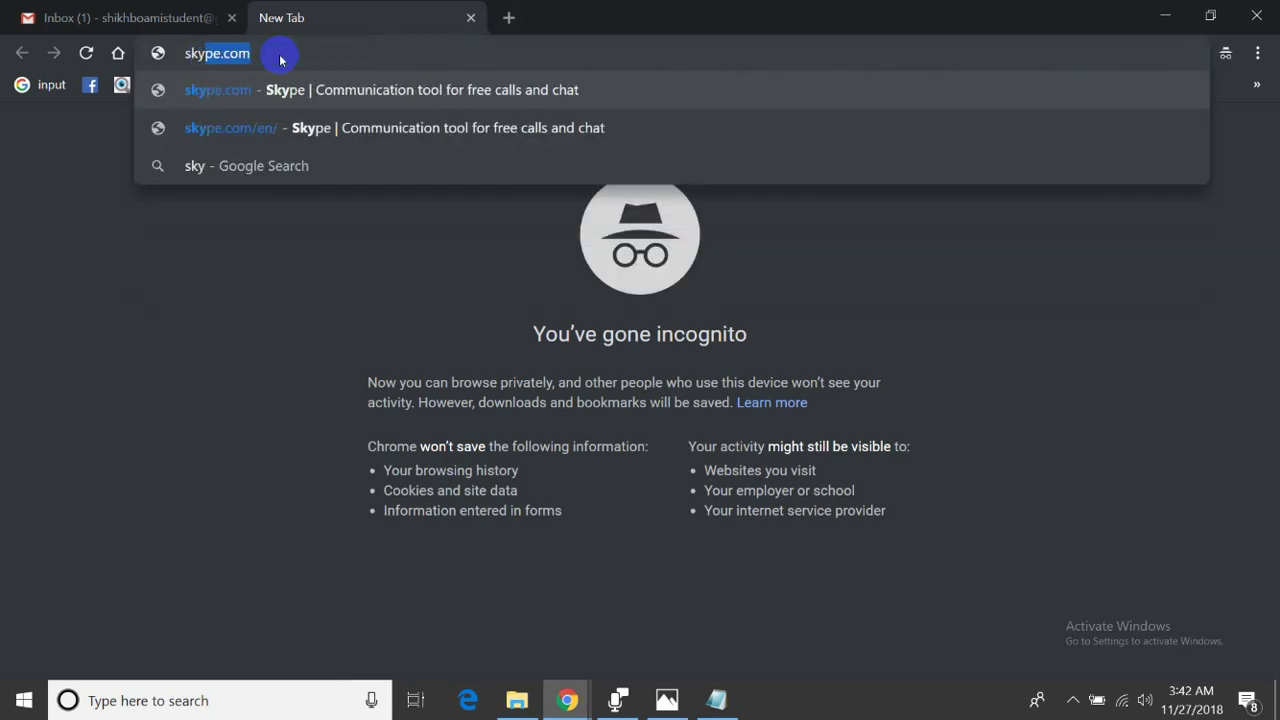
pyautogui.write('e')
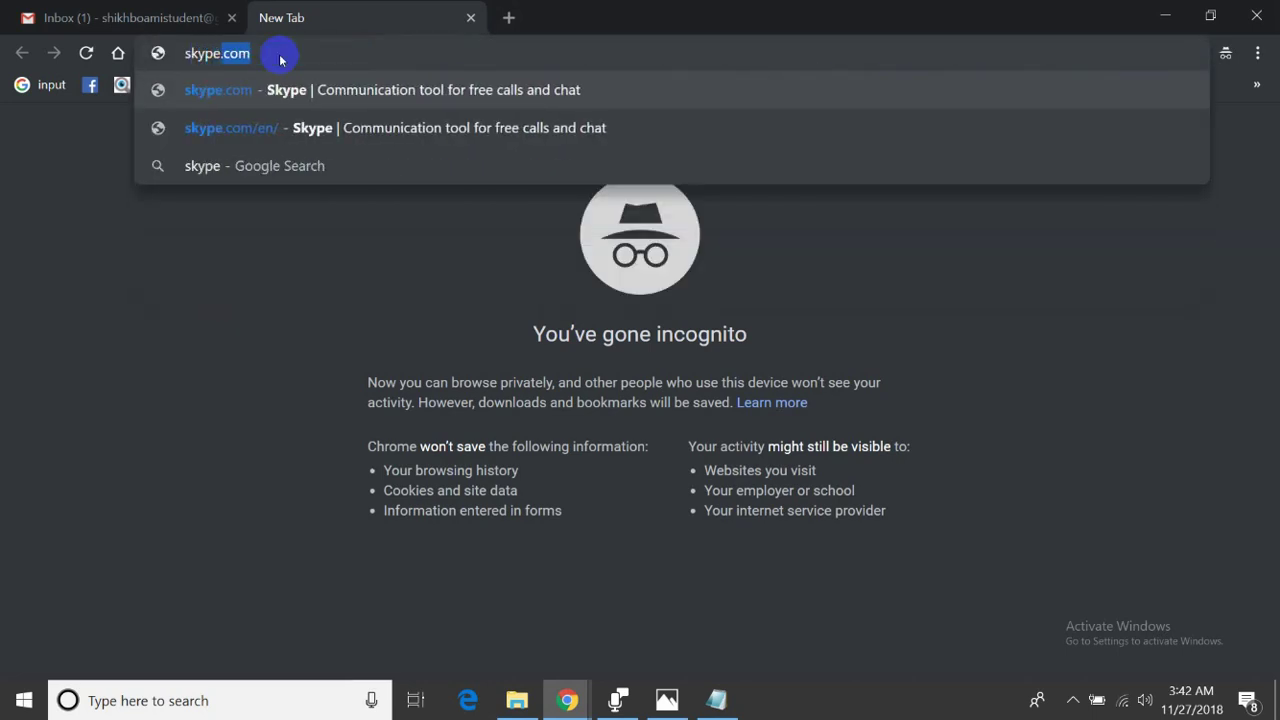
pyautogui.write('.com')
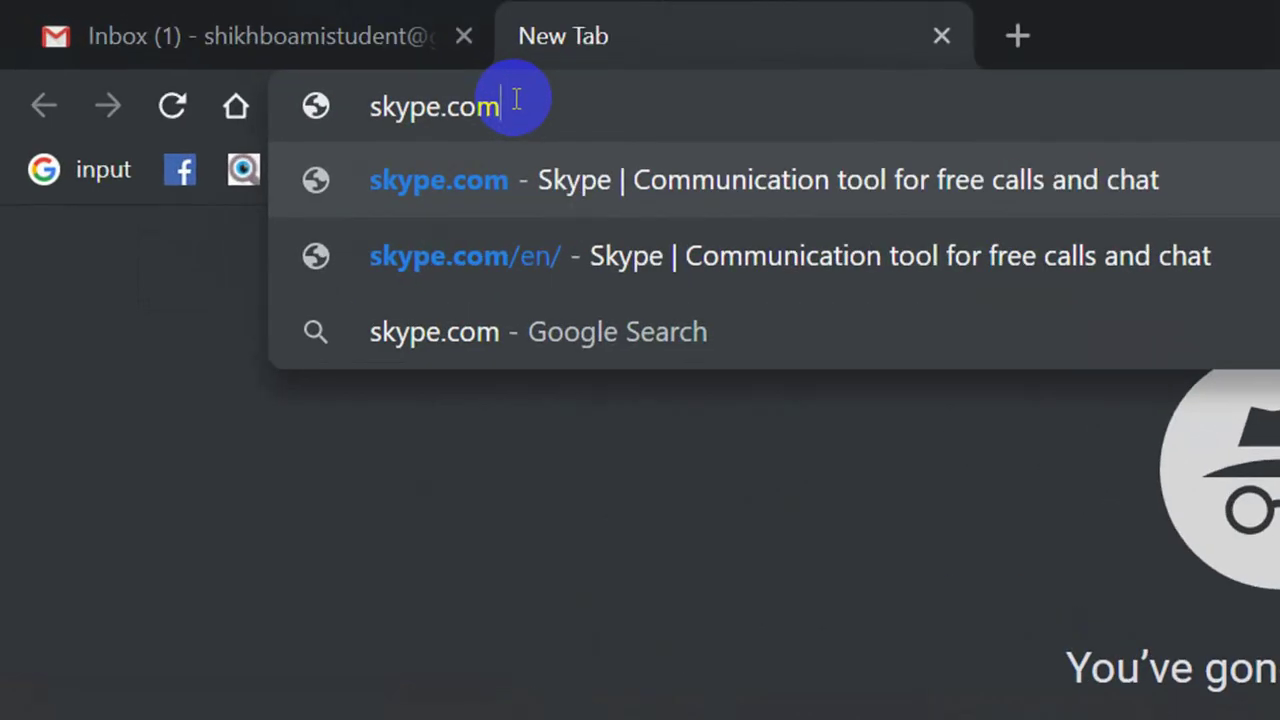
pyautogui.press('Return')
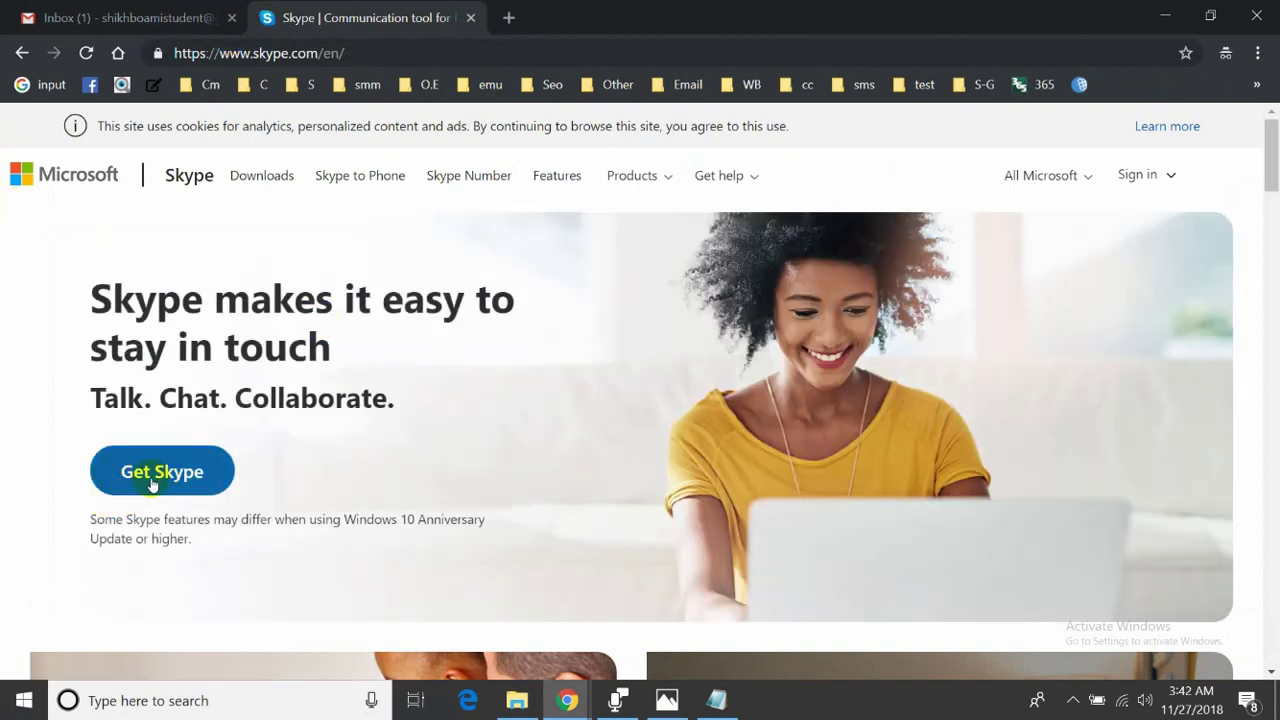
# - Decline the Microsoft Store prompt from Get Skype and choose Sign up under sign-in options
pyautogui.click(160, 480)
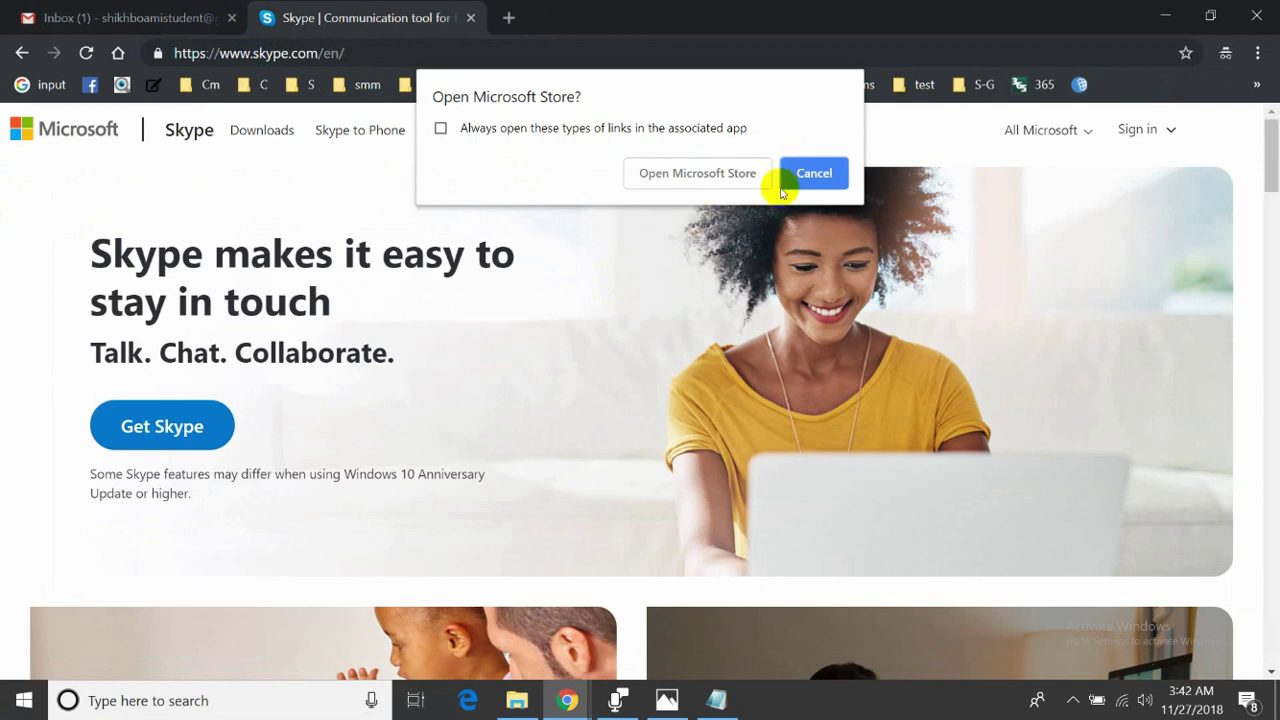
pyautogui.click(814, 173)
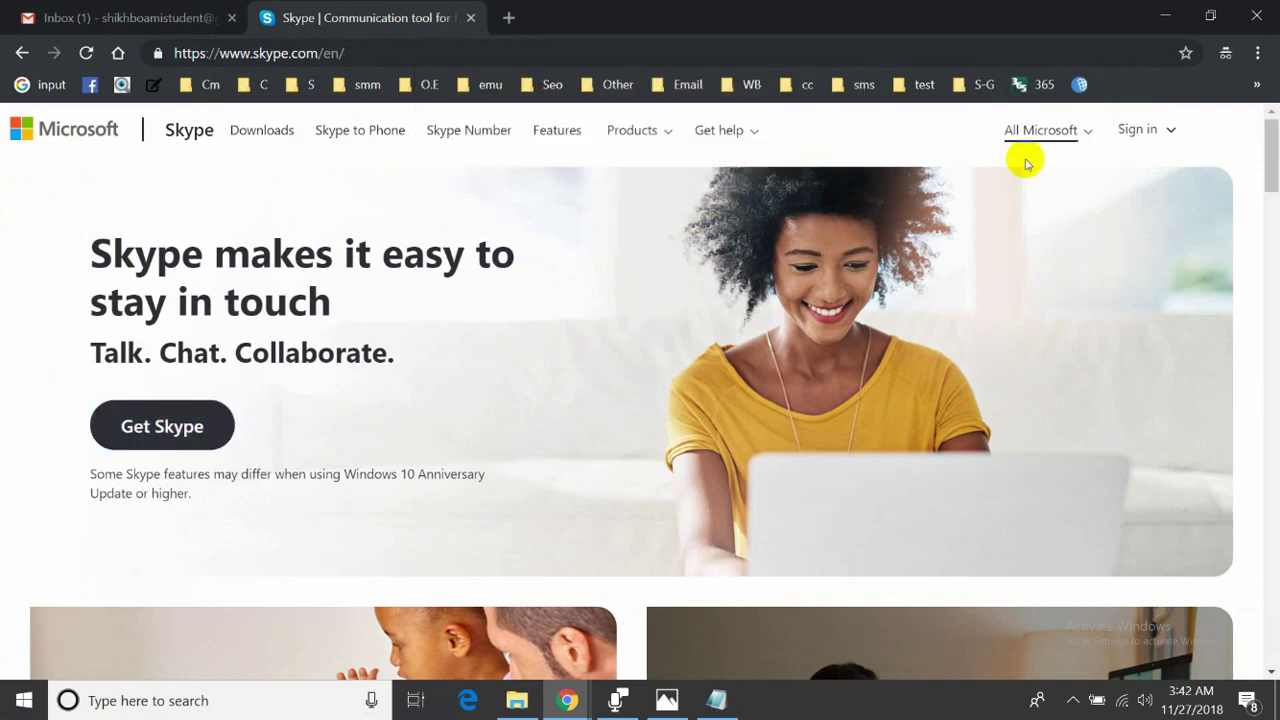
pyautogui.click(128, 424)
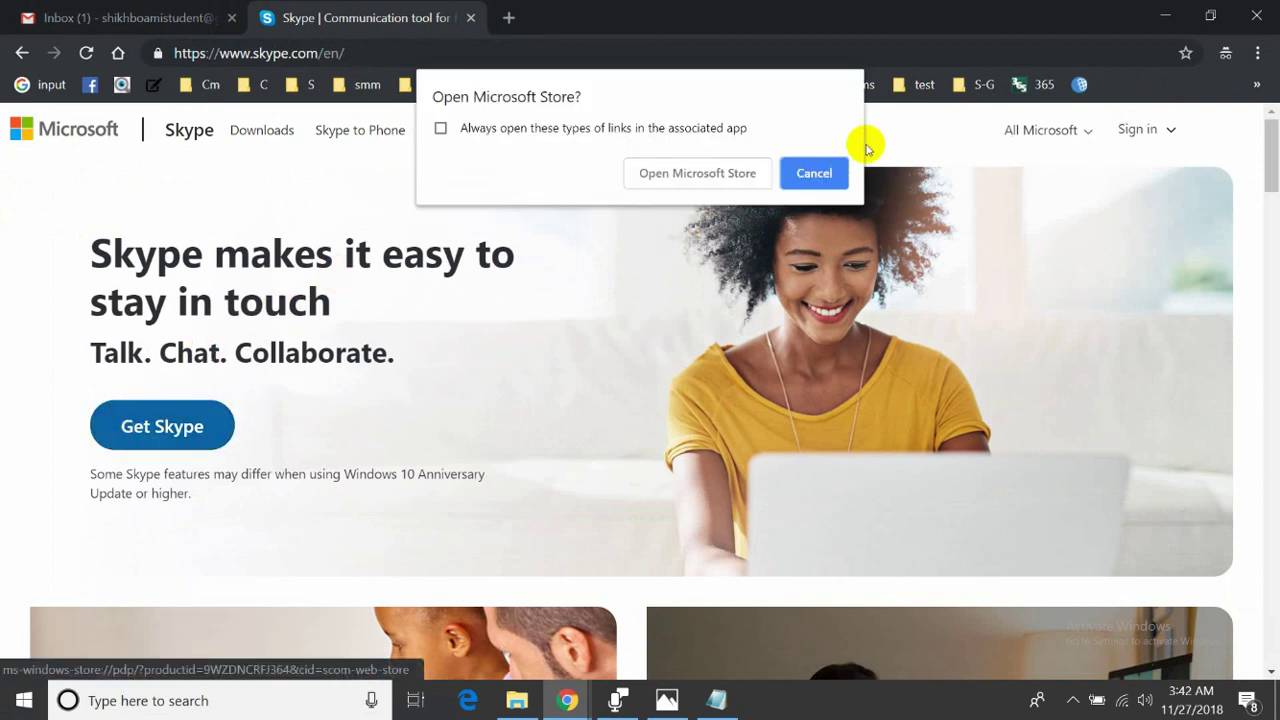
pyautogui.click(814, 173)
pyautogui.click(1168, 132)
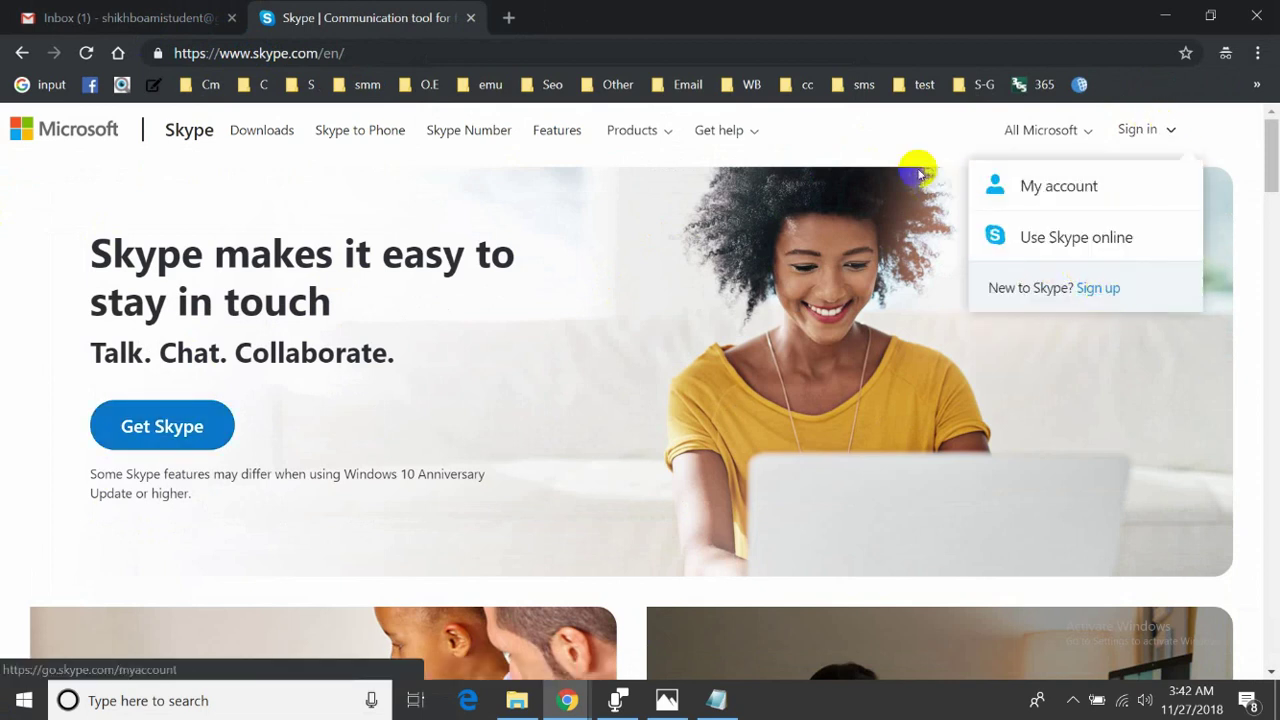
pyautogui.click(1150, 132)
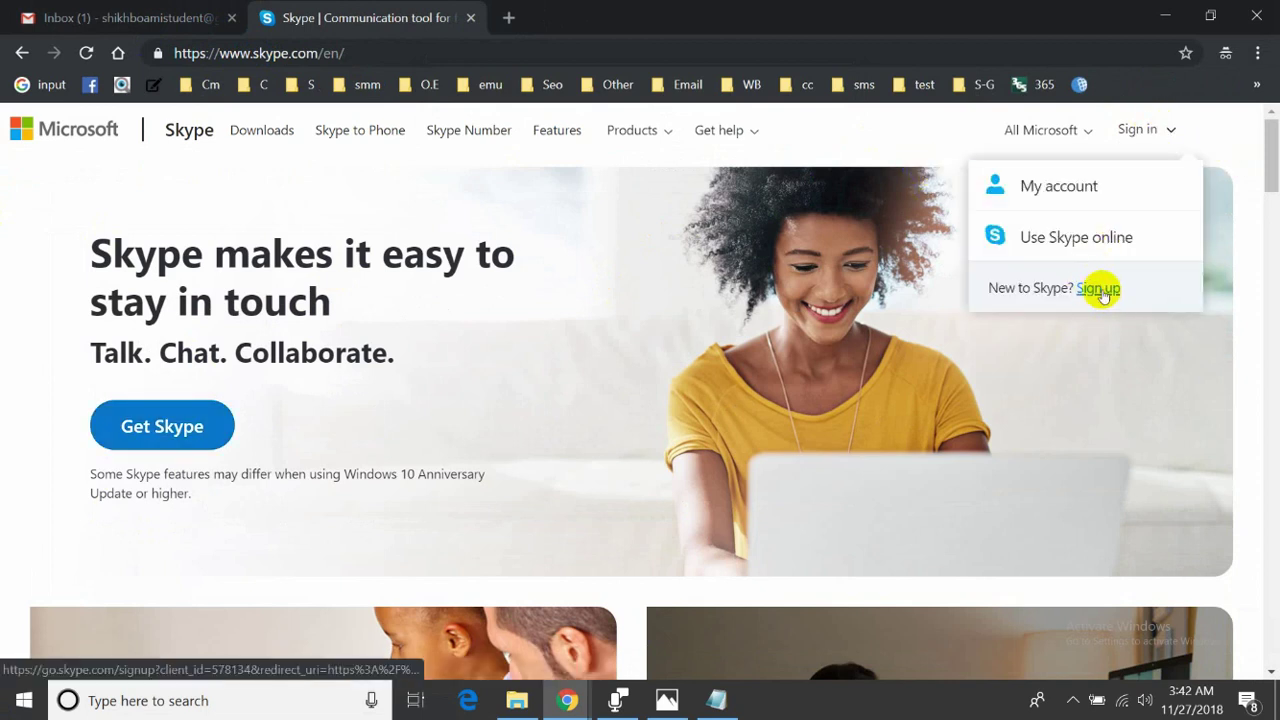
pyautogui.click(1103, 290)
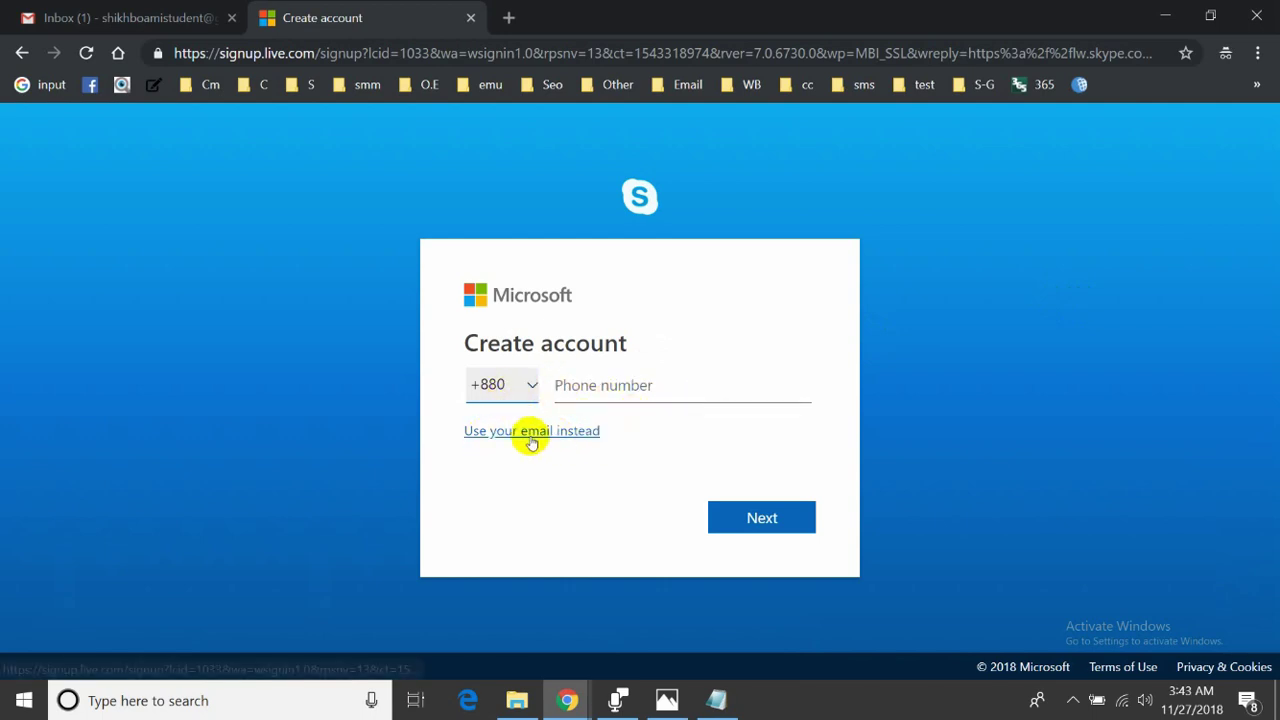
# - Switch signup to an email address, paste the copied Gmail address, and submit it
pyautogui.click(531, 432)
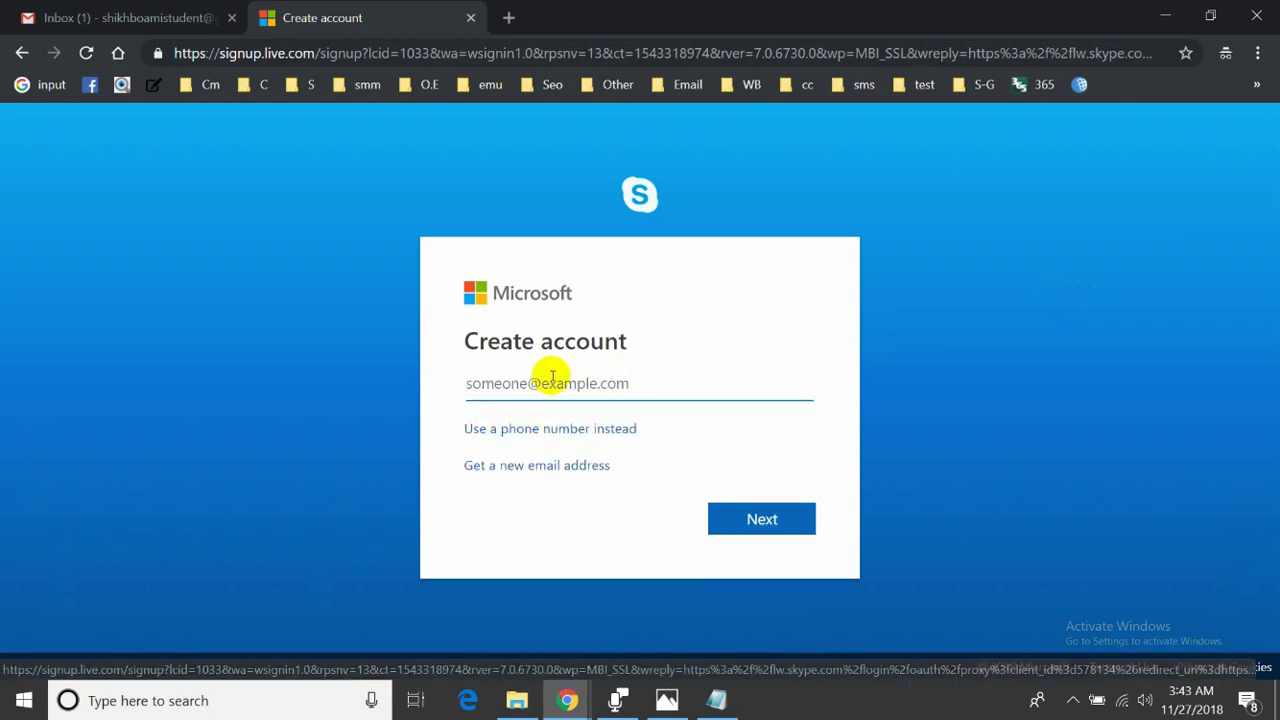
pyautogui.click(127, 25)
pyautogui.rightClick(1157, 206)
pyautogui.click(1134, 226)
pyautogui.click(410, 20)
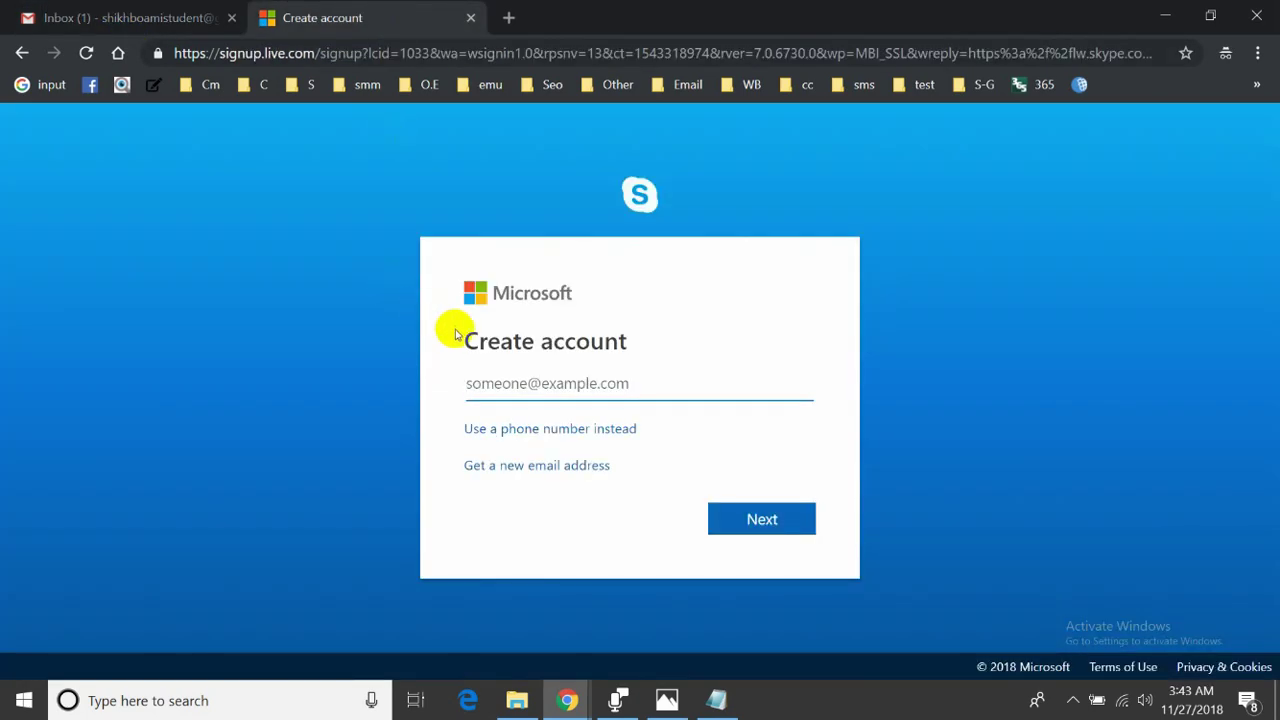
pyautogui.hotkey('ctrl', 'v')
pyautogui.click(724, 533)
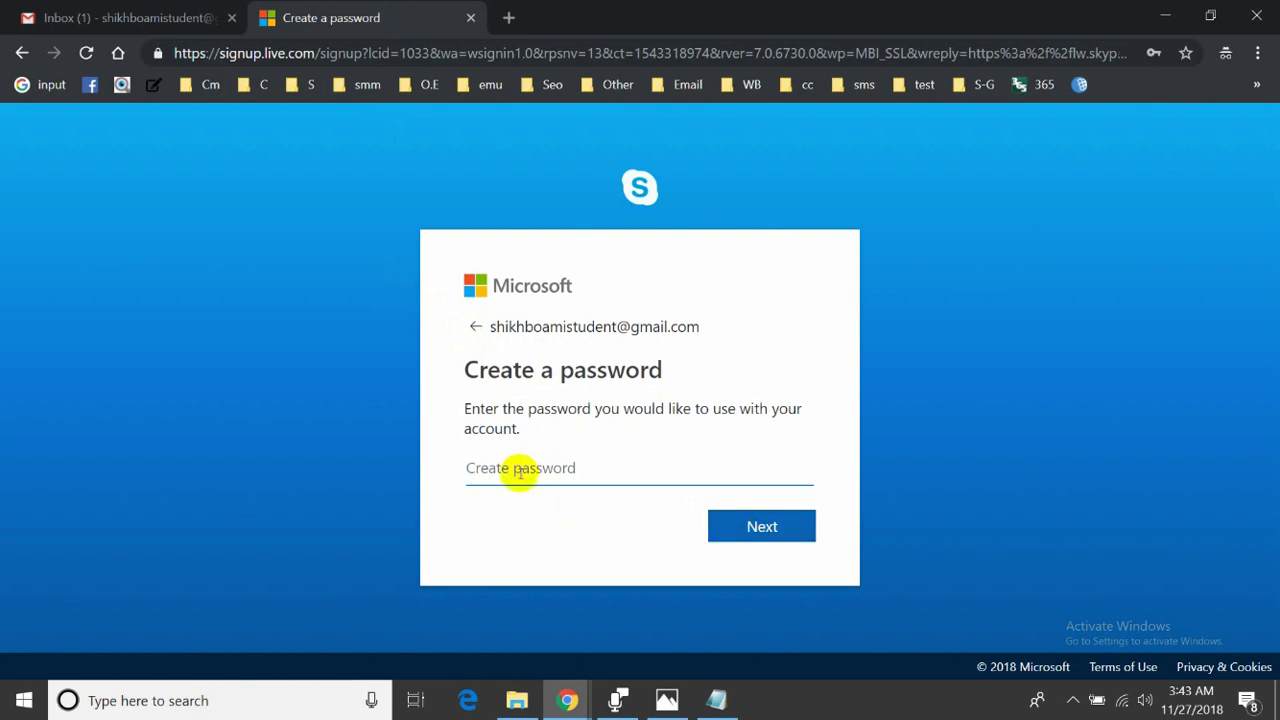
# - Set the account password and fill in the first and last name
pyautogui.write('••')
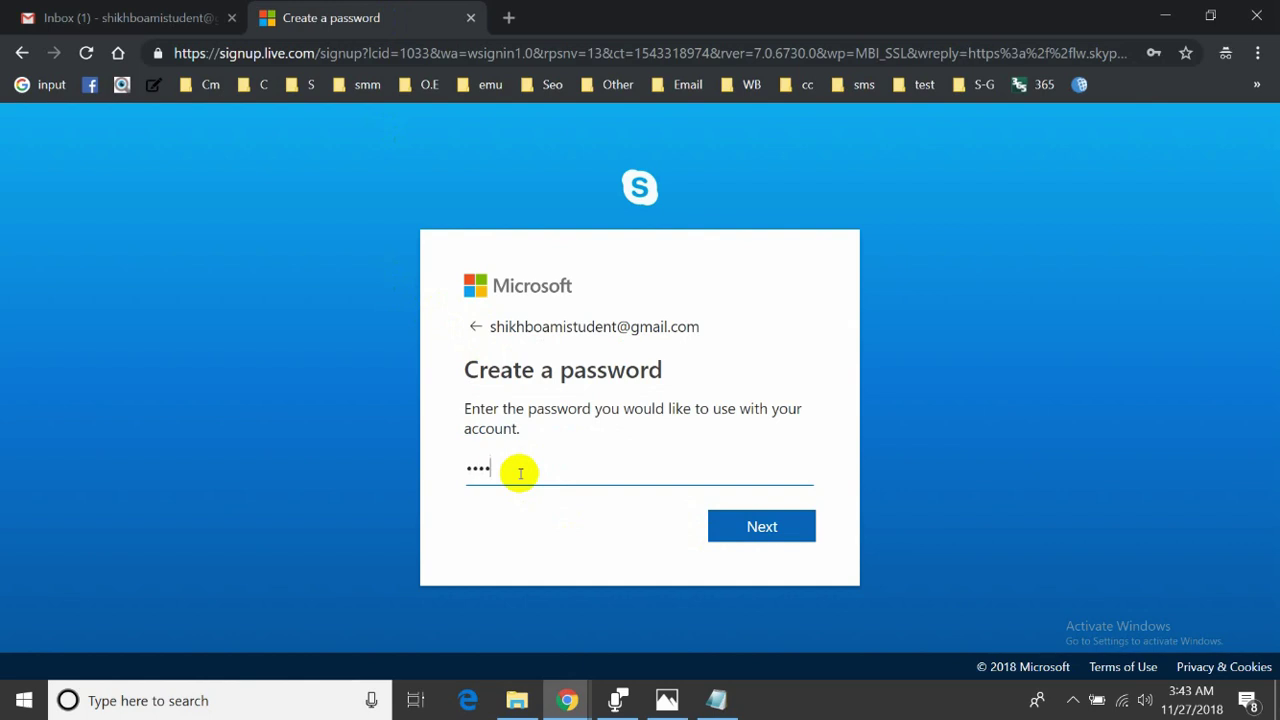
pyautogui.click(741, 523)
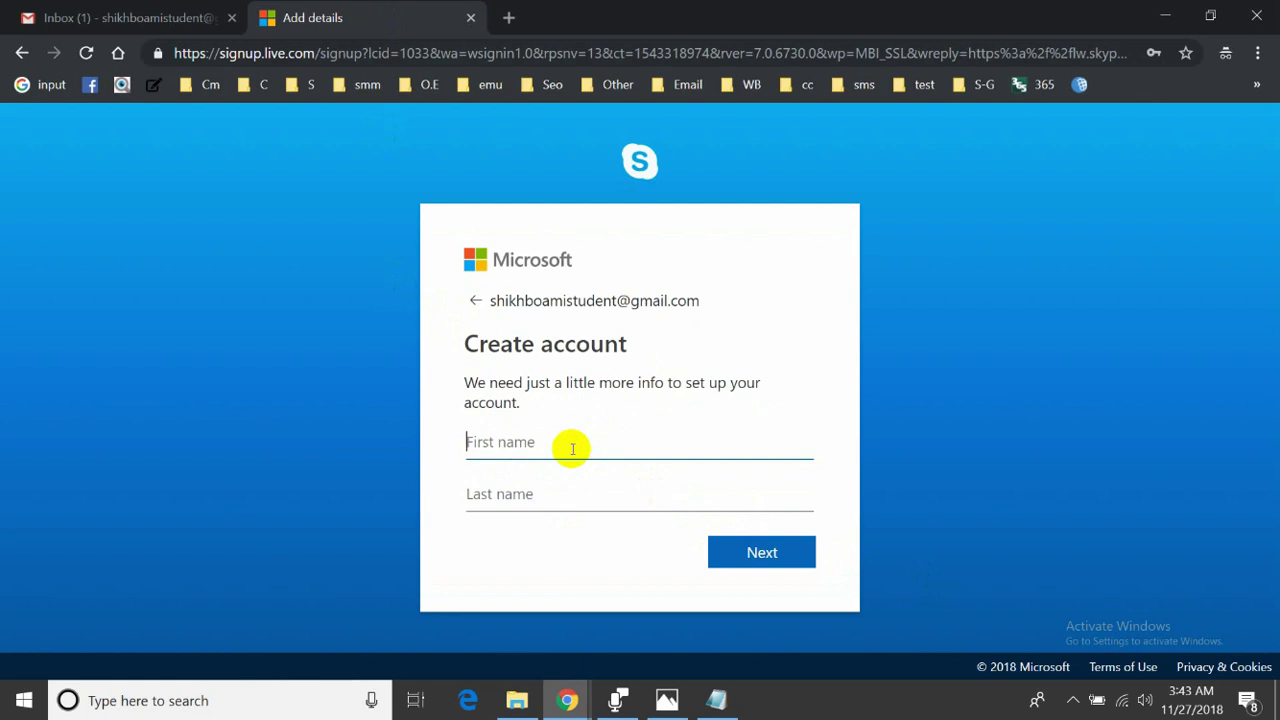
pyautogui.write('Shikh')
pyautogui.hotkey('ctrl', 'a')
pyautogui.press('BackSpace')
pyautogui.write('m')
pyautogui.press('Tab')
pyautogui.write('D')
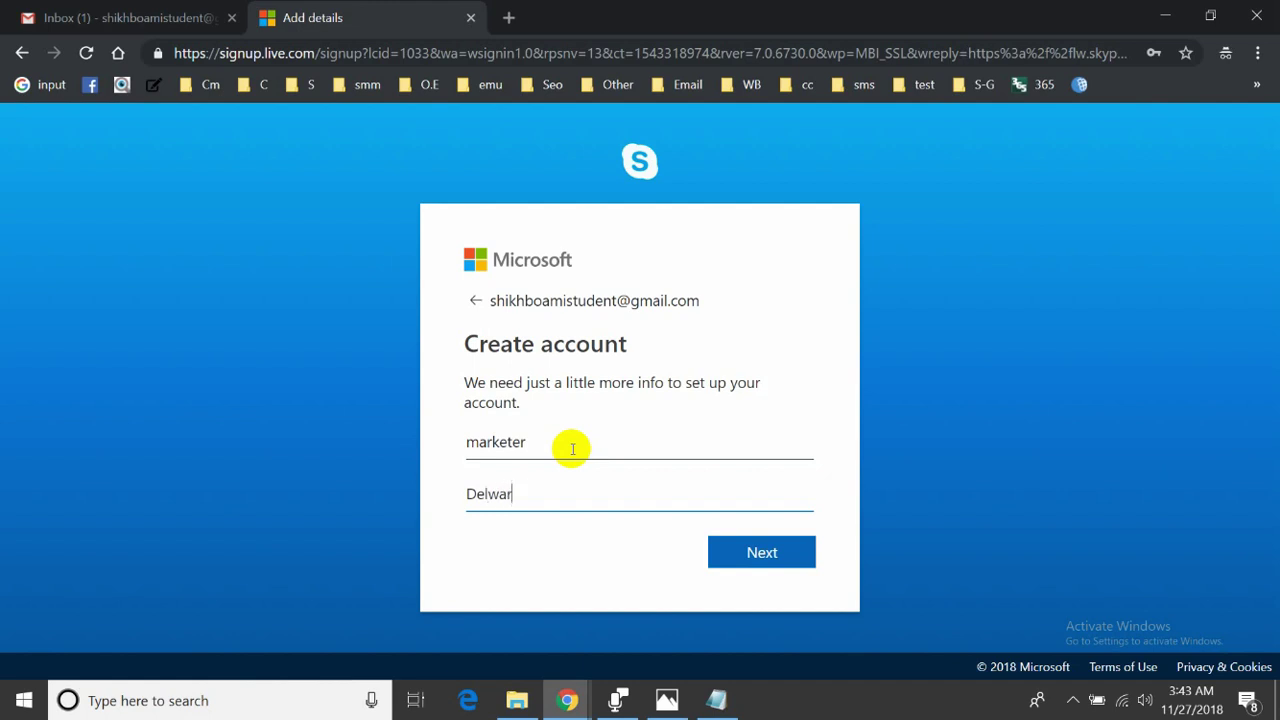
pyautogui.click(479, 443)
pyautogui.press('BackSpace')
pyautogui.write('M')
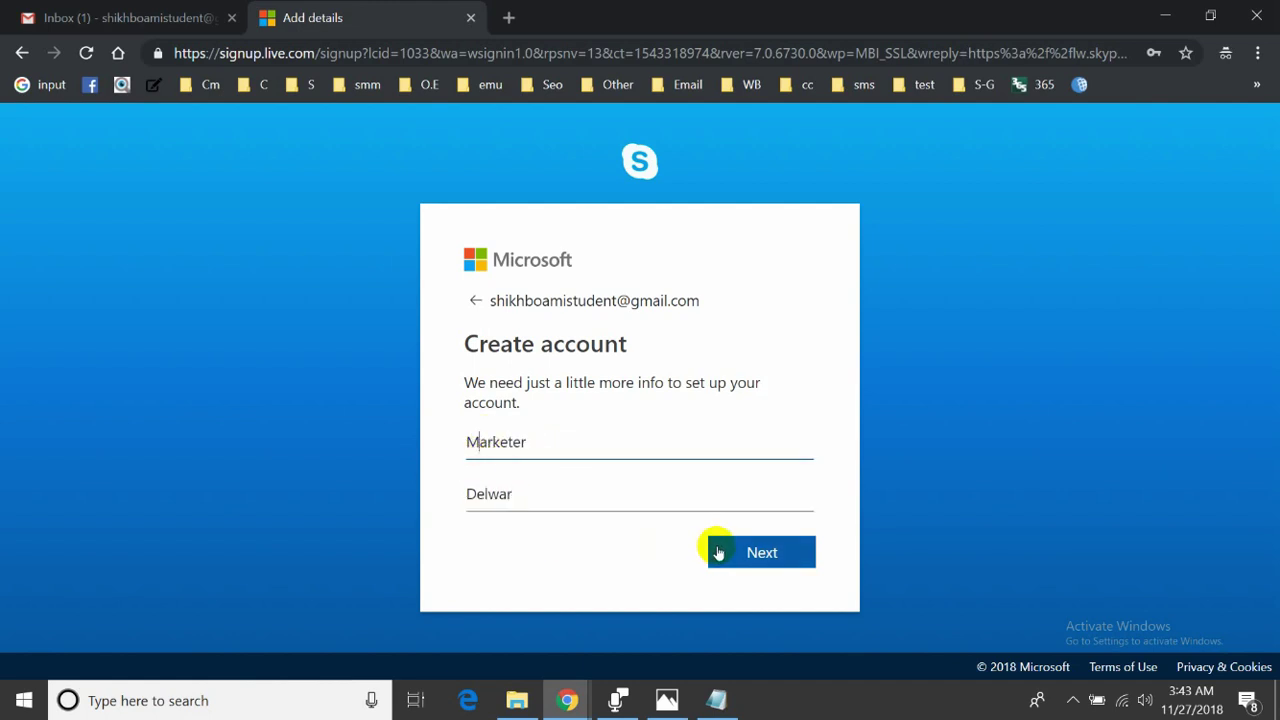
pyautogui.click(720, 553)
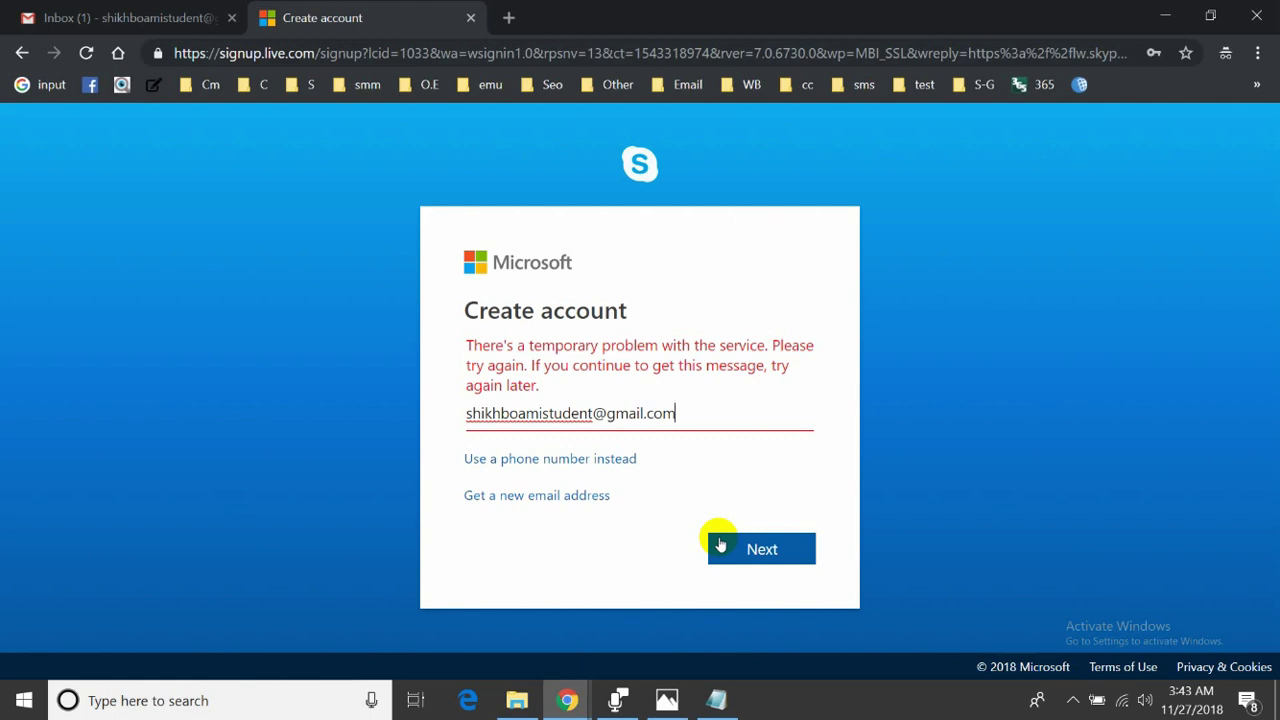
# - Retry past the service error to reach email verification, then return to Gmail
pyautogui.click(720, 544)
pyautogui.click(720, 544)
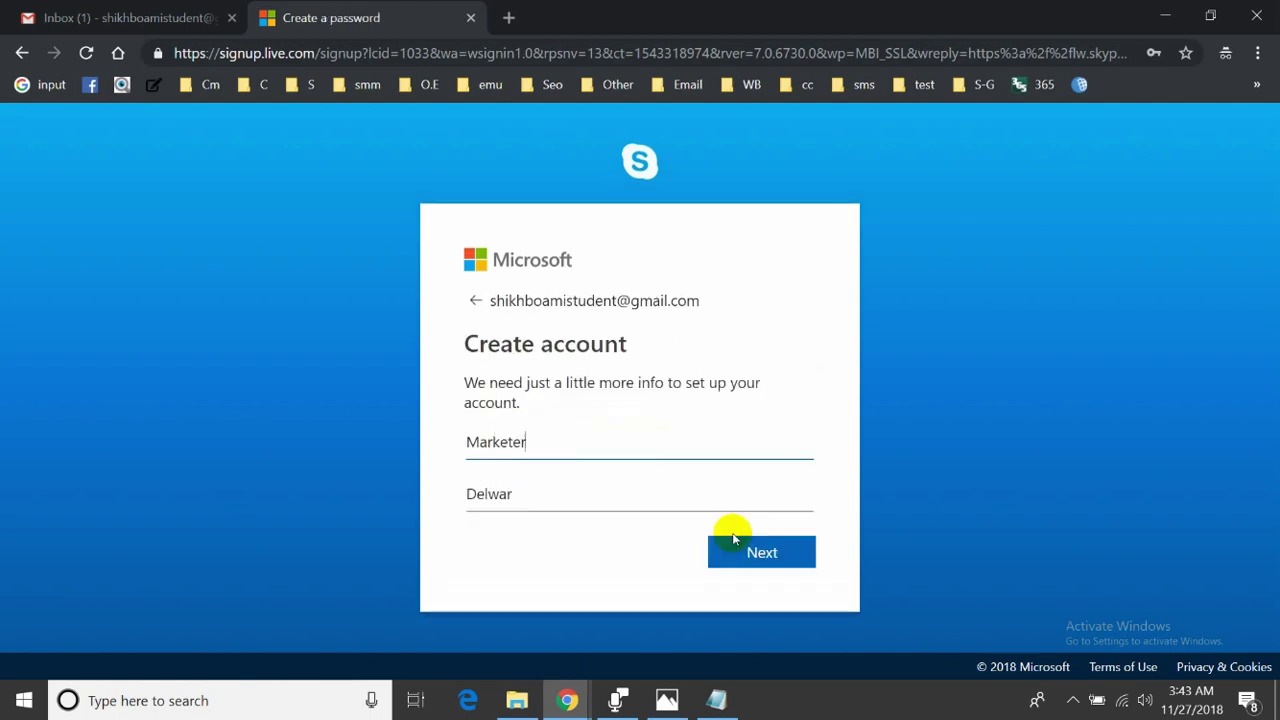
pyautogui.click(733, 540)
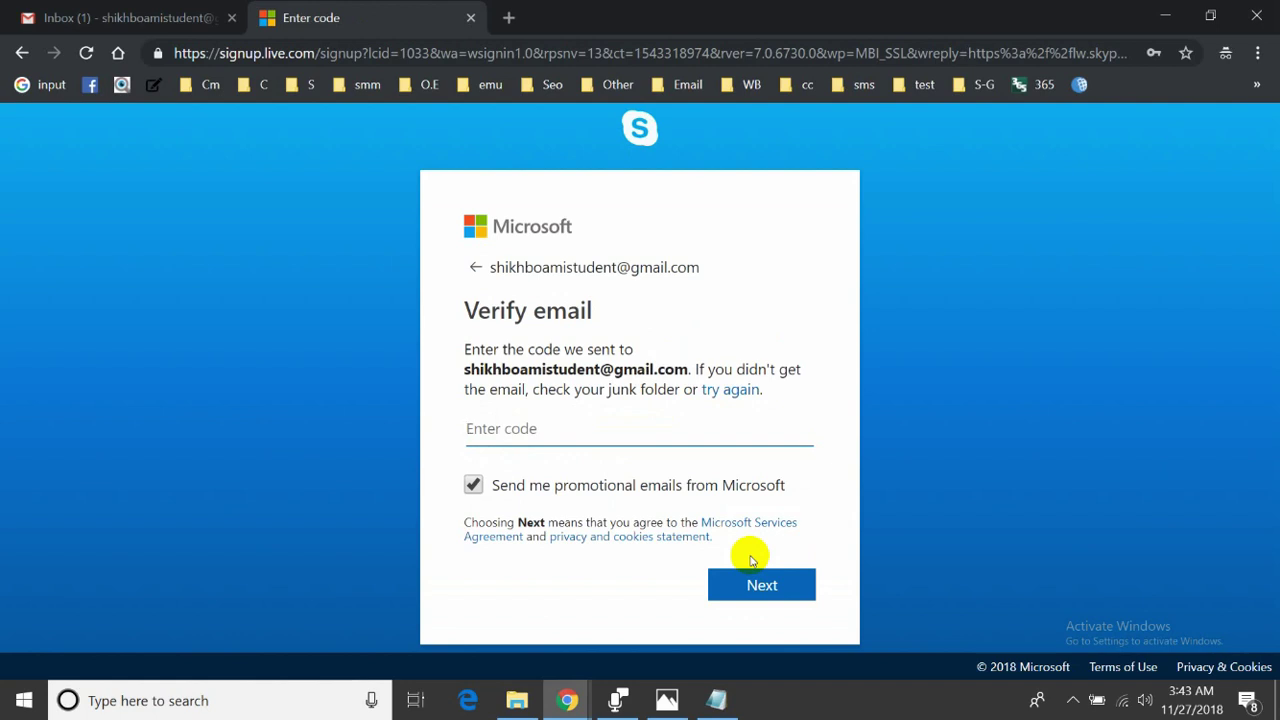
pyautogui.click(218, 27)
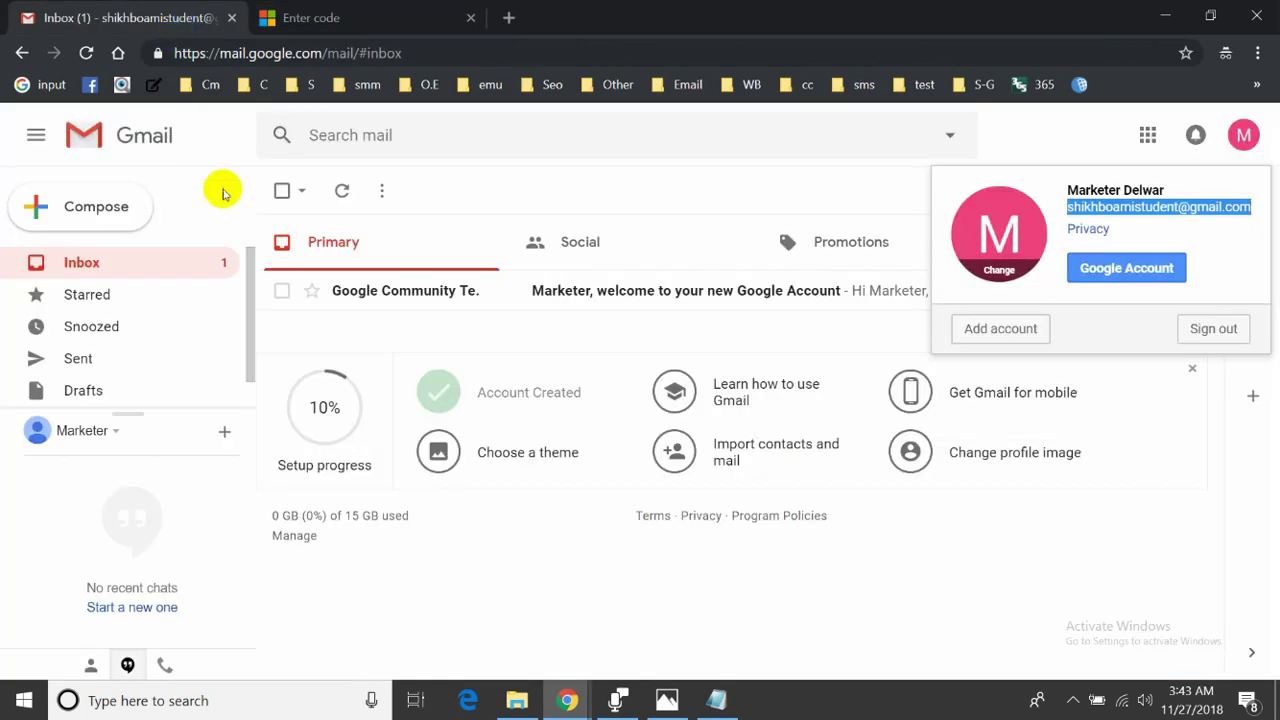
# - Refresh the Gmail inbox and look through the mailbox folders for the code
pyautogui.click(343, 191)
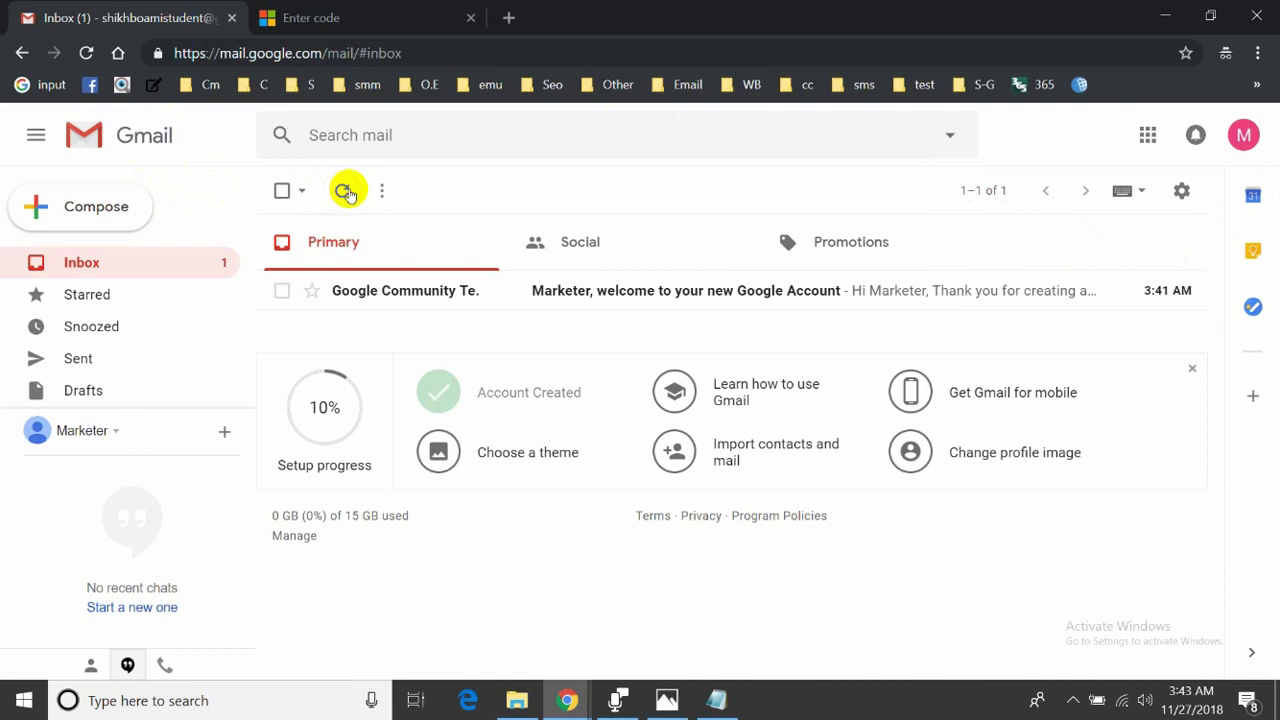
pyautogui.moveTo(122, 410); pyautogui.dragTo(40, 575)
pyautogui.click(150, 424)
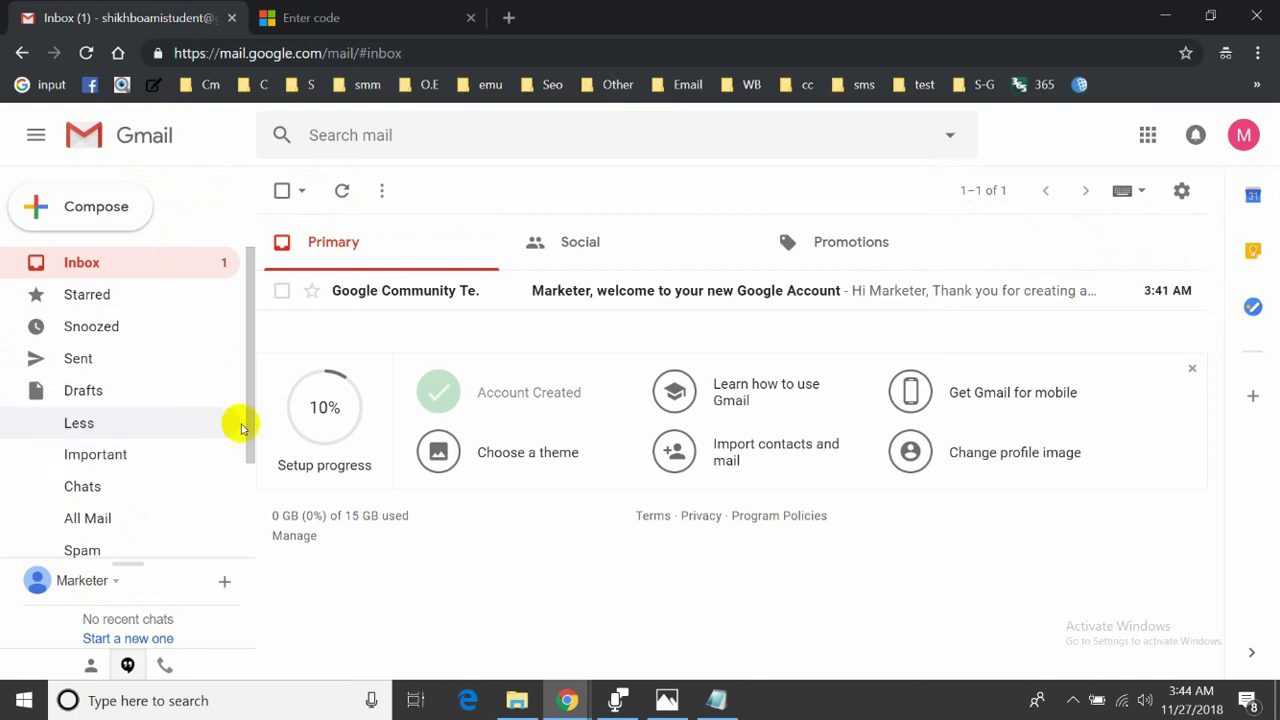
pyautogui.scroll(-2, 240, 428)
pyautogui.moveTo(567, 700)
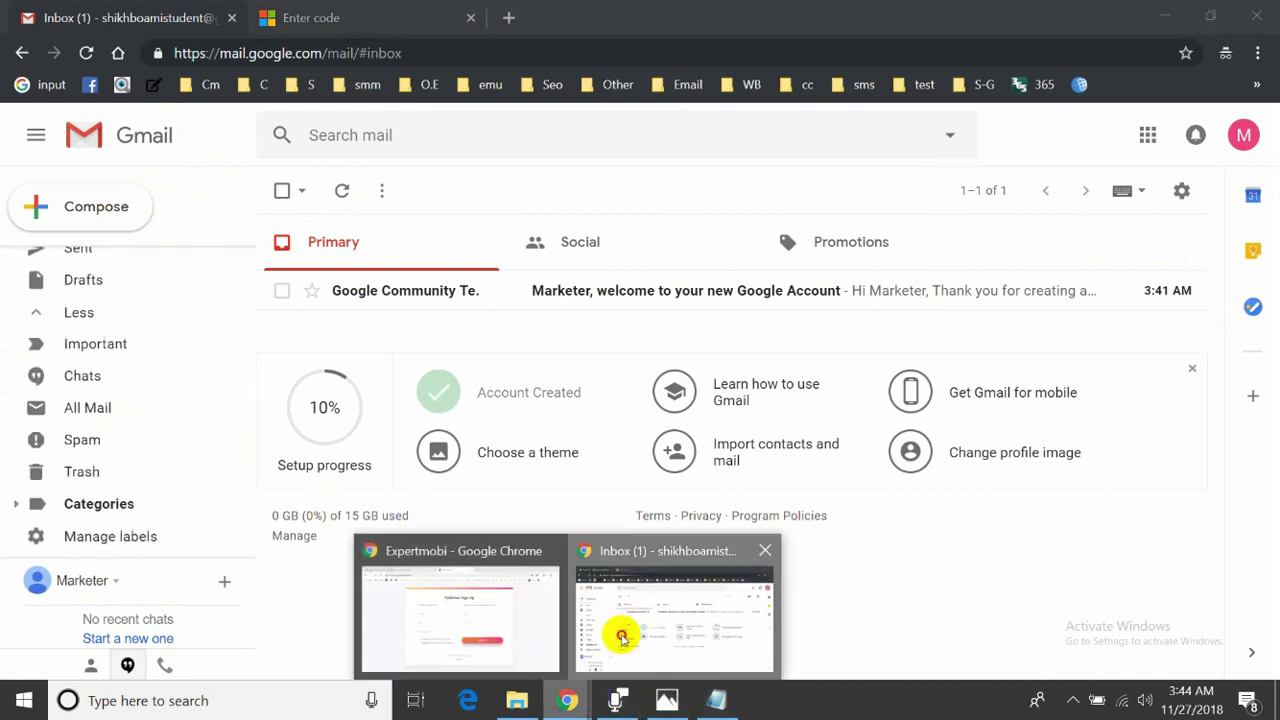
pyautogui.click(615, 607)
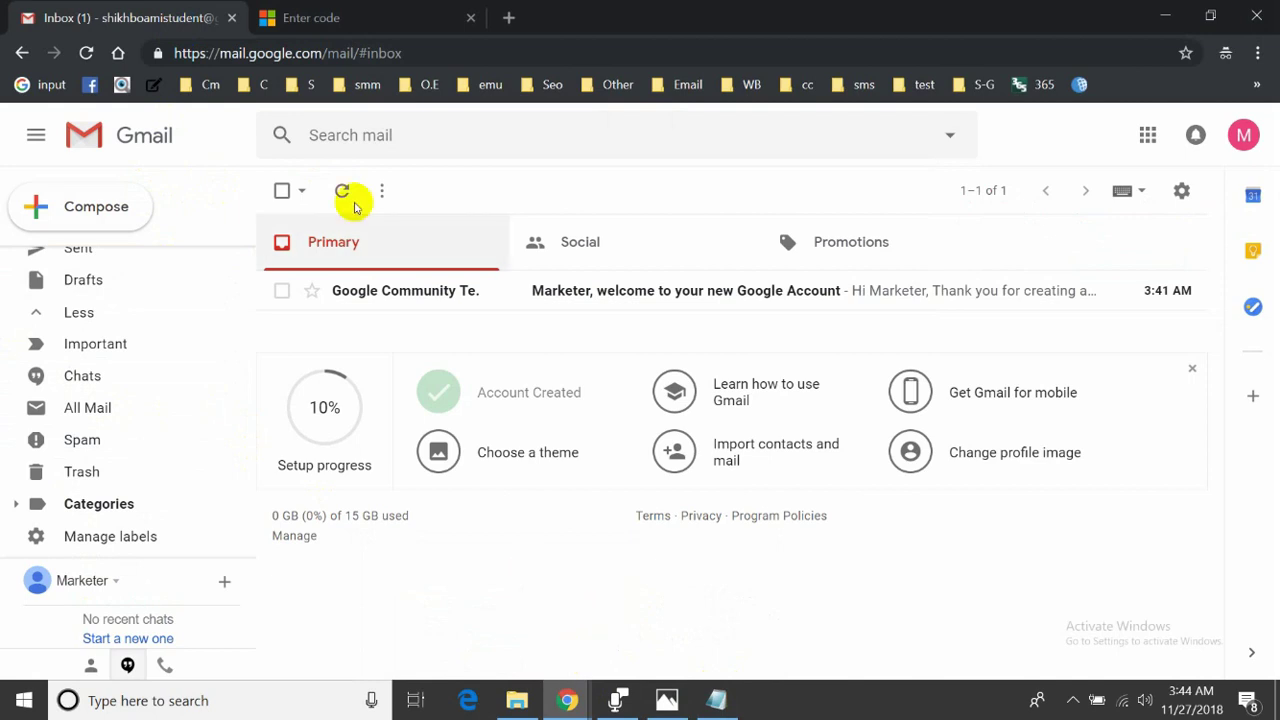
# - Have Microsoft resend the verification code, then bring the Gmail inbox back
pyautogui.click(320, 28)
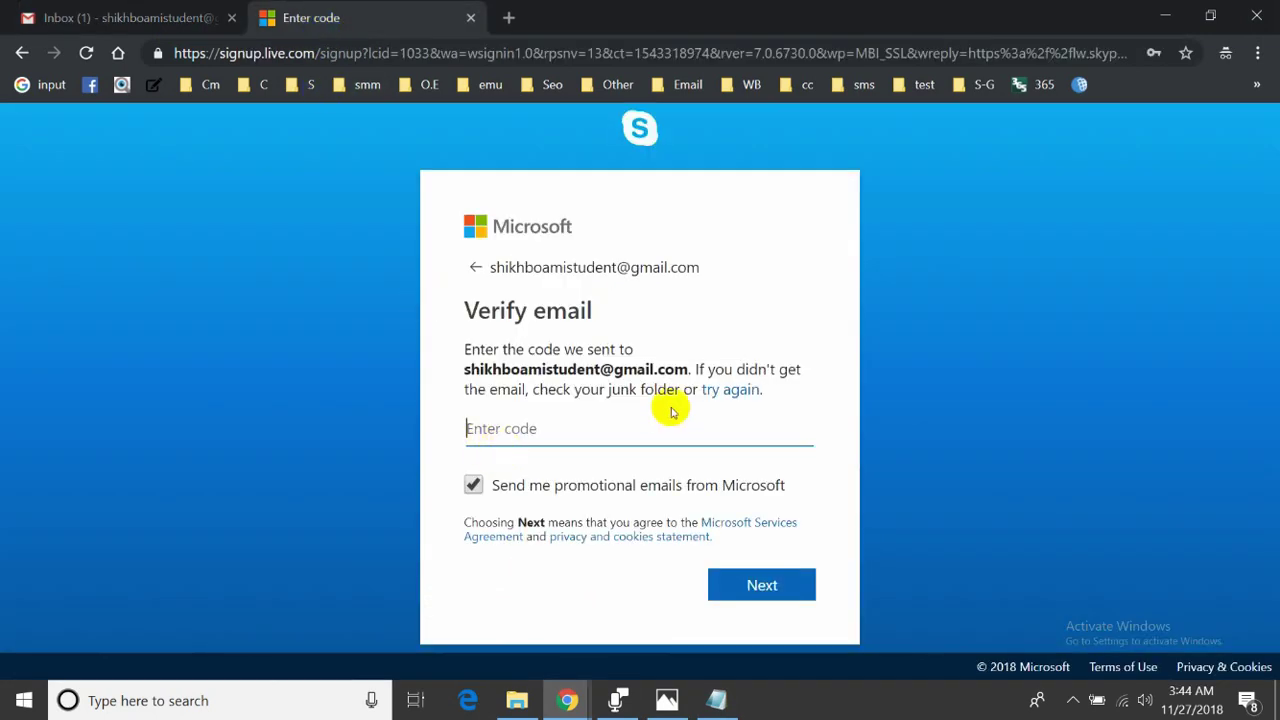
pyautogui.click(716, 392)
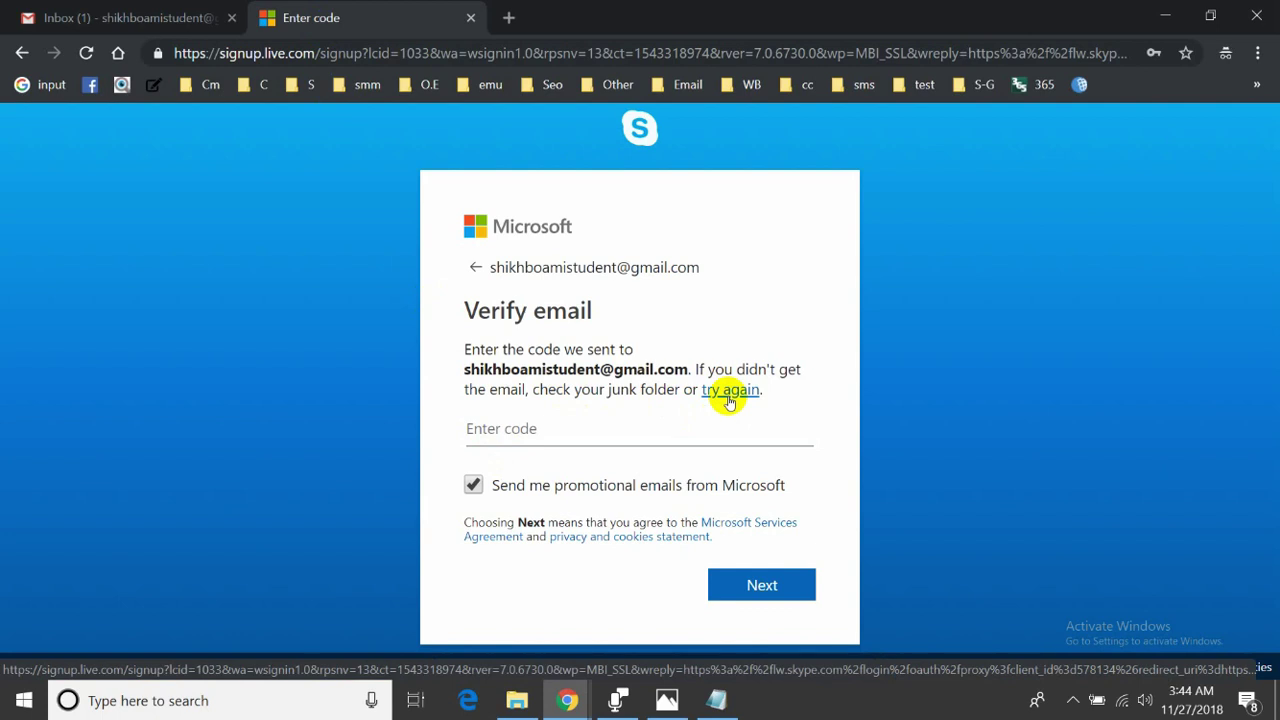
pyautogui.click(729, 393)
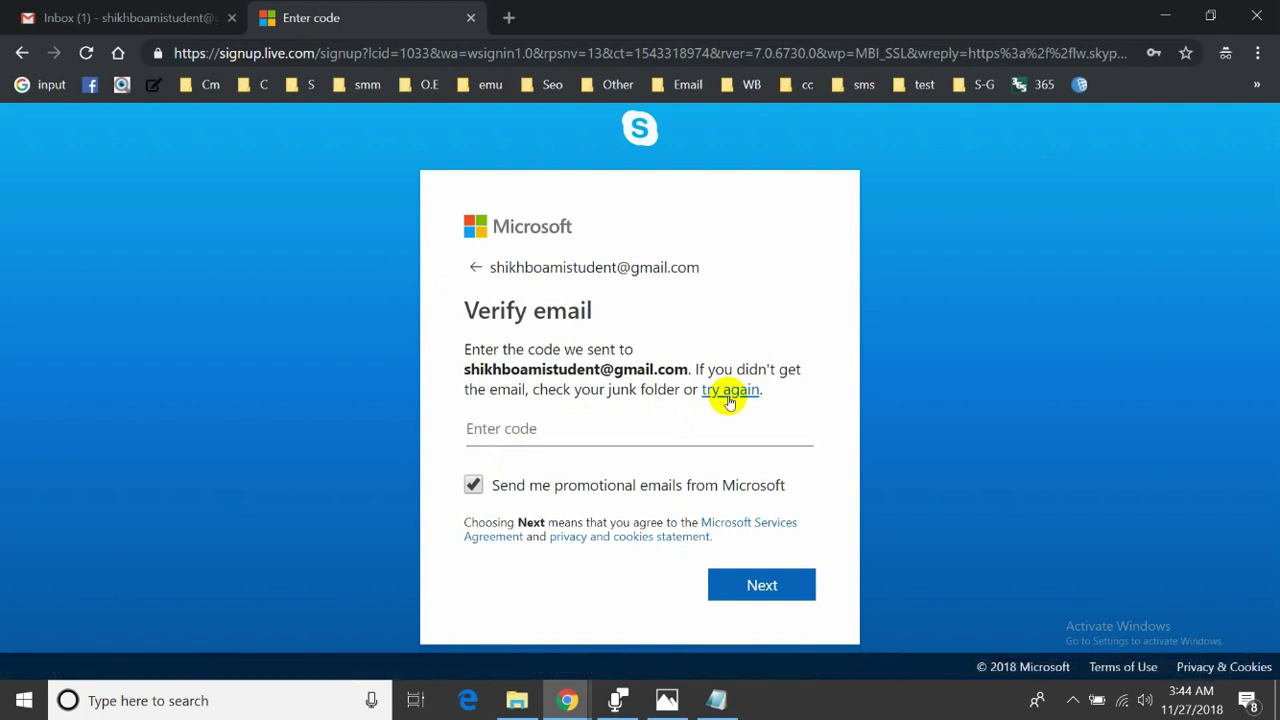
pyautogui.click(574, 443)
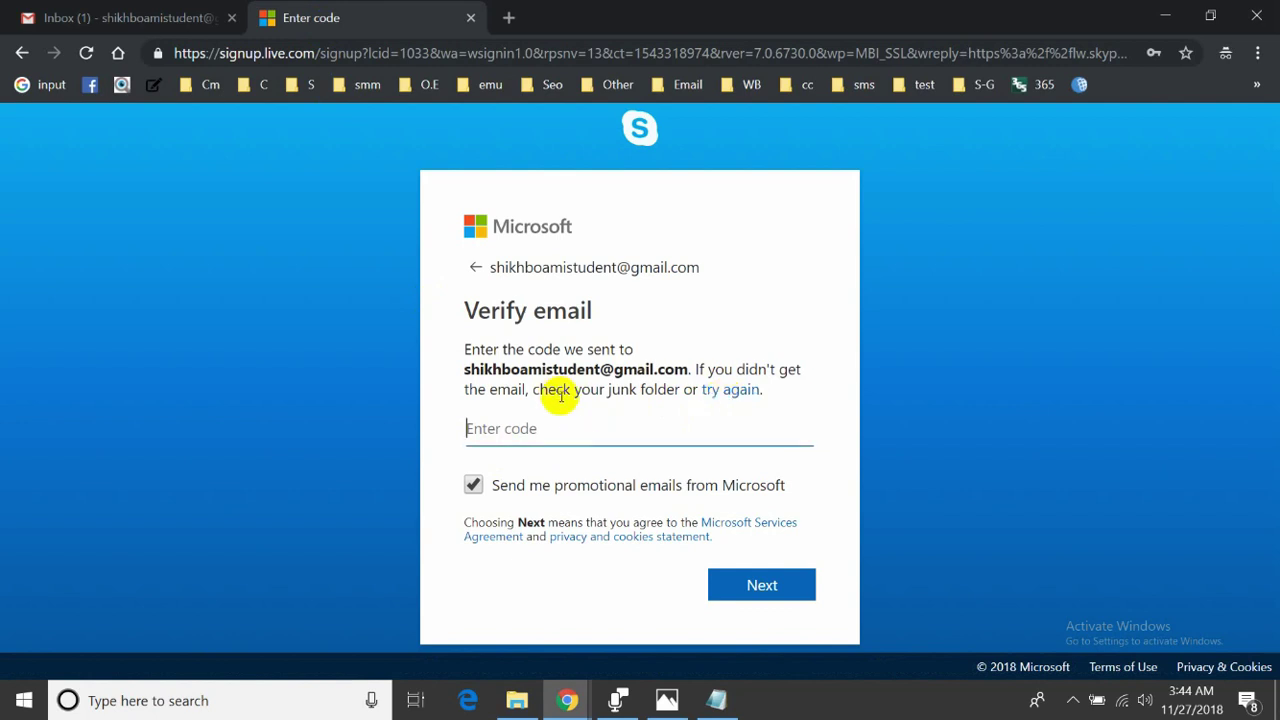
pyautogui.tripleClick(552, 390)
pyautogui.click(553, 392)
pyautogui.click(566, 426)
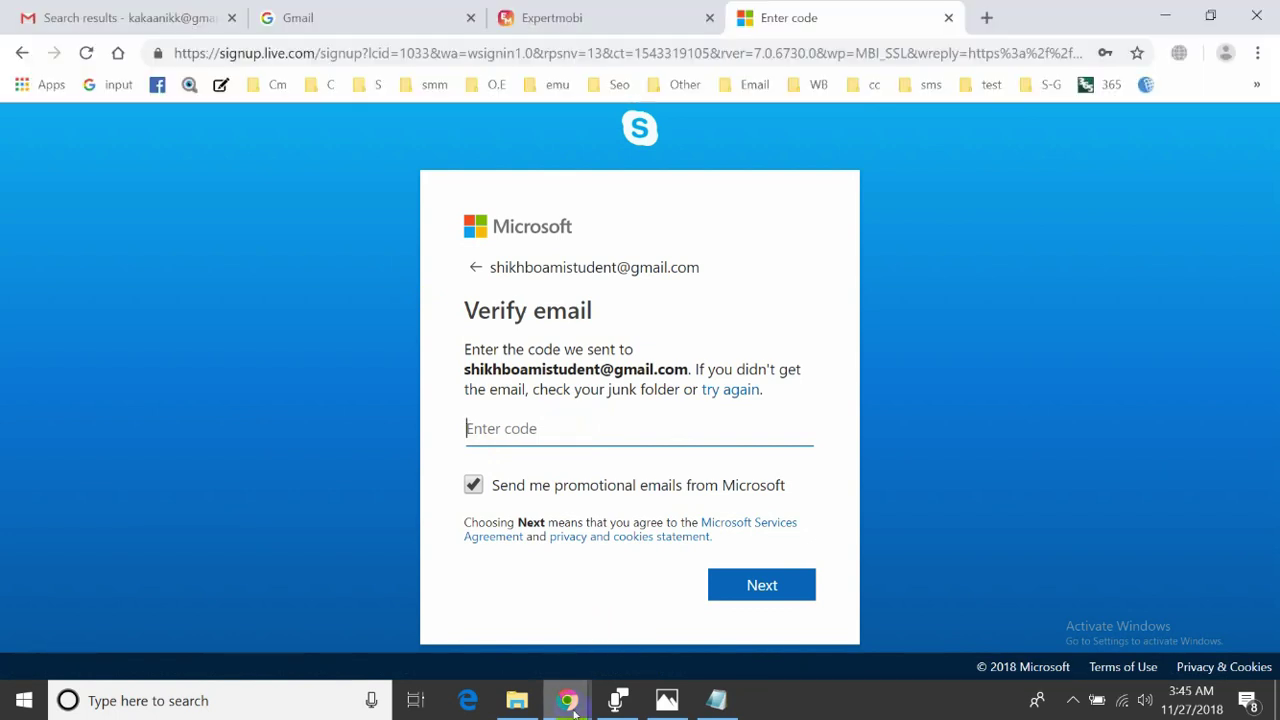
pyautogui.moveTo(574, 712)
pyautogui.click(598, 652)
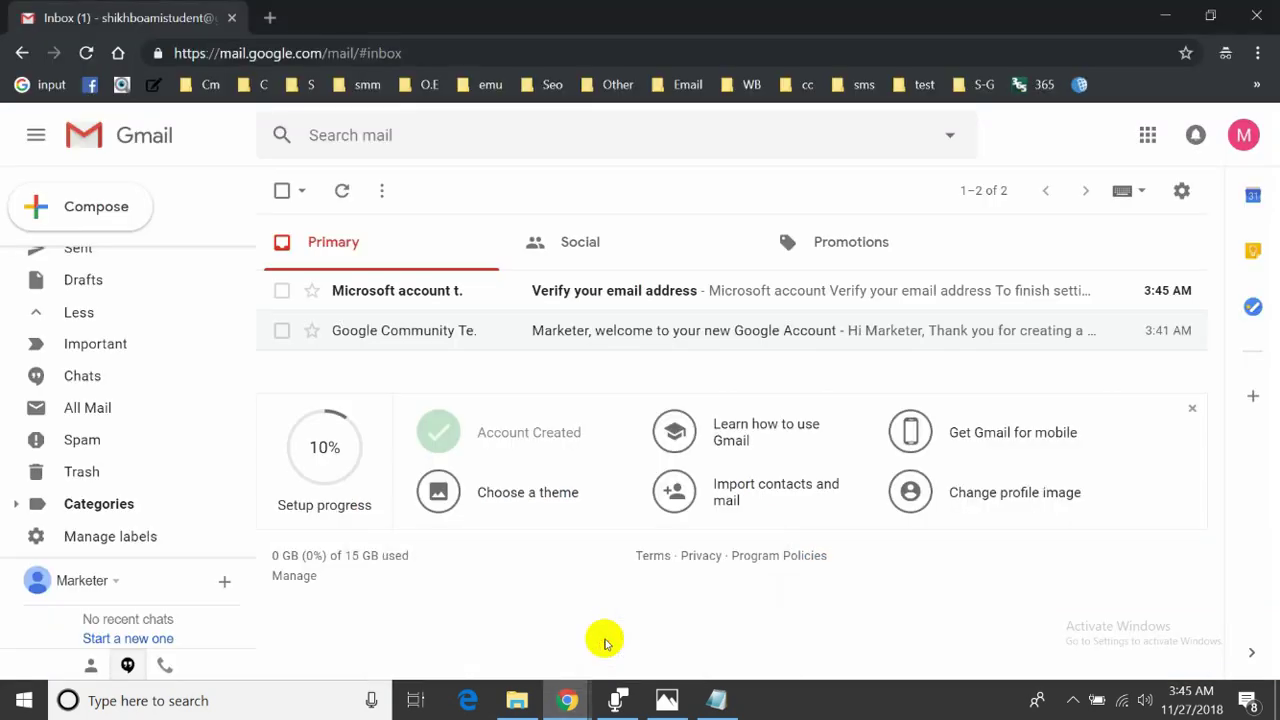
# - Copy the security code from Microsoft's verification email and submit it on the Enter code page
pyautogui.click(585, 297)
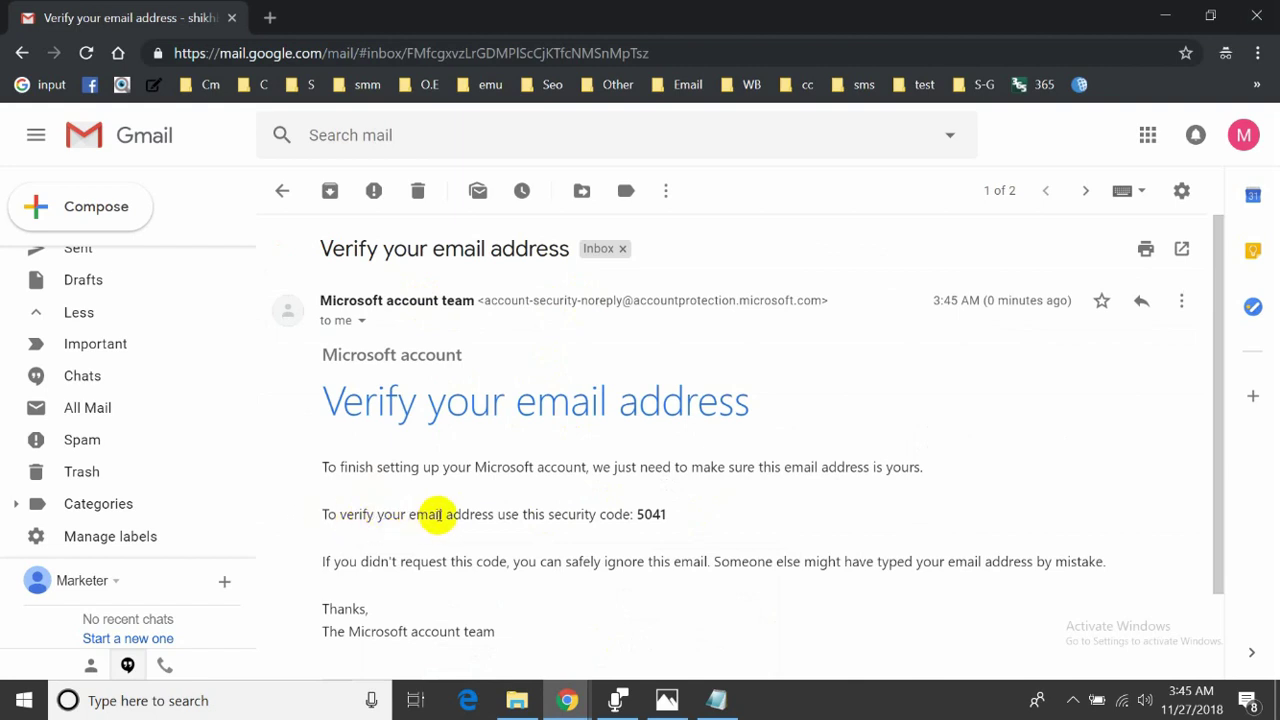
pyautogui.moveTo(666, 514); pyautogui.dragTo(638, 517)
pyautogui.rightClick(650, 515)
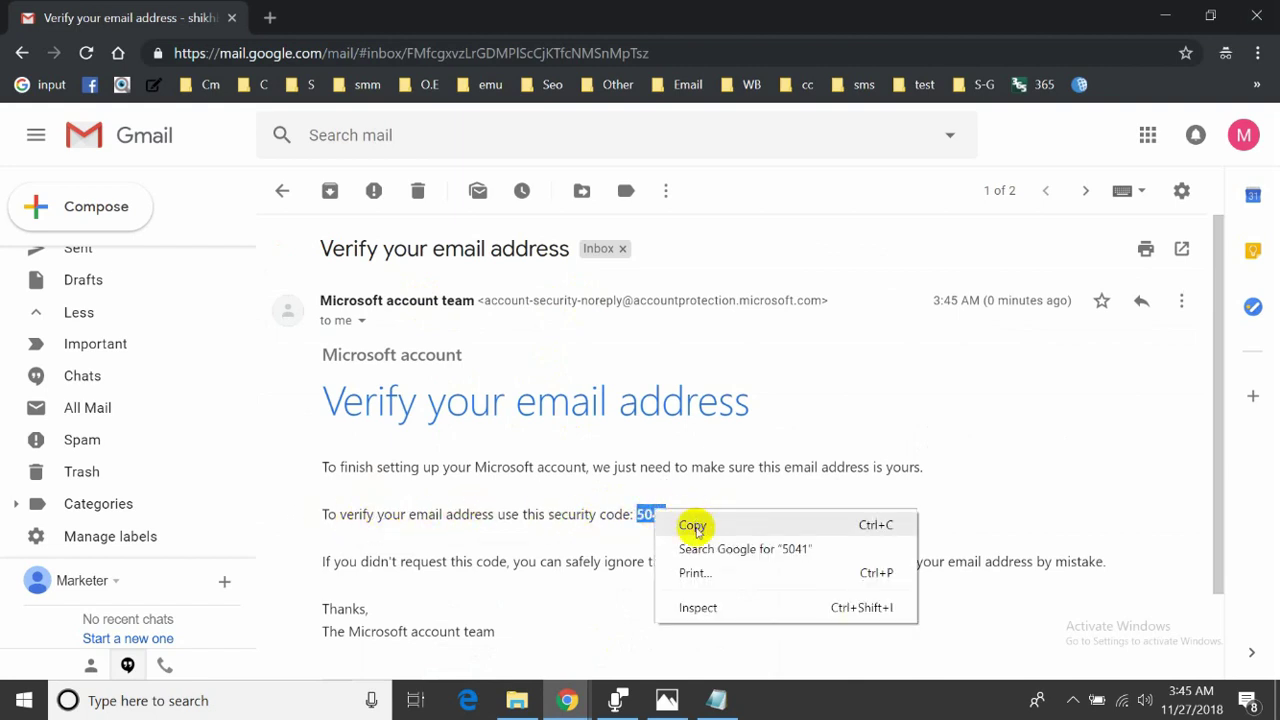
pyautogui.click(692, 524)
pyautogui.moveTo(590, 698)
pyautogui.click(537, 566)
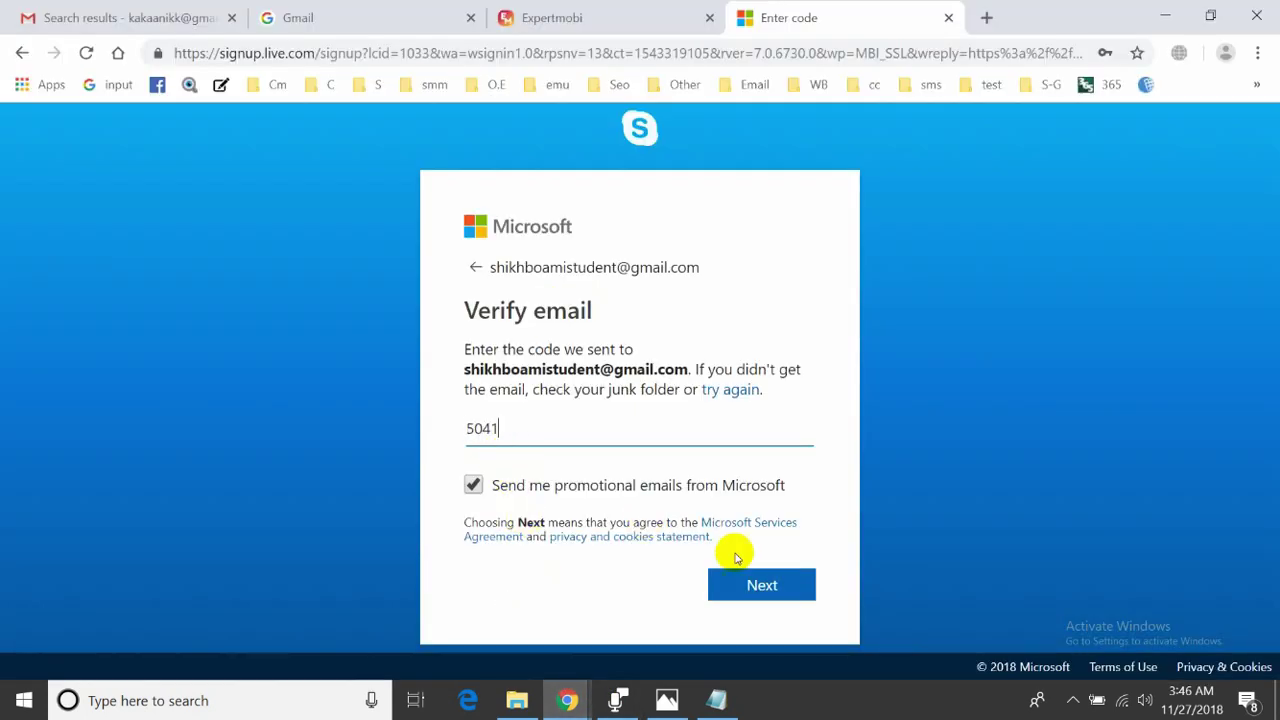
pyautogui.click(740, 584)
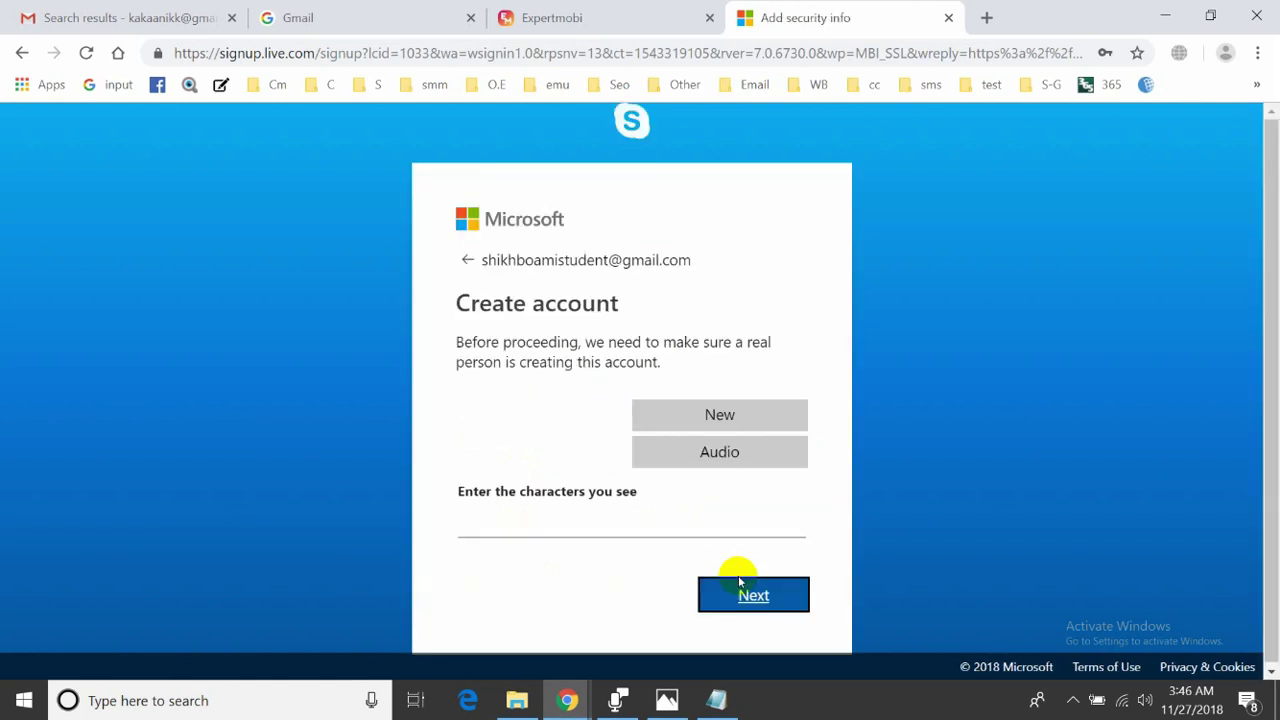
# - Answer the character check, correct it to JPYYQKY6w after the mismatch, and submit
pyautogui.click(534, 523)
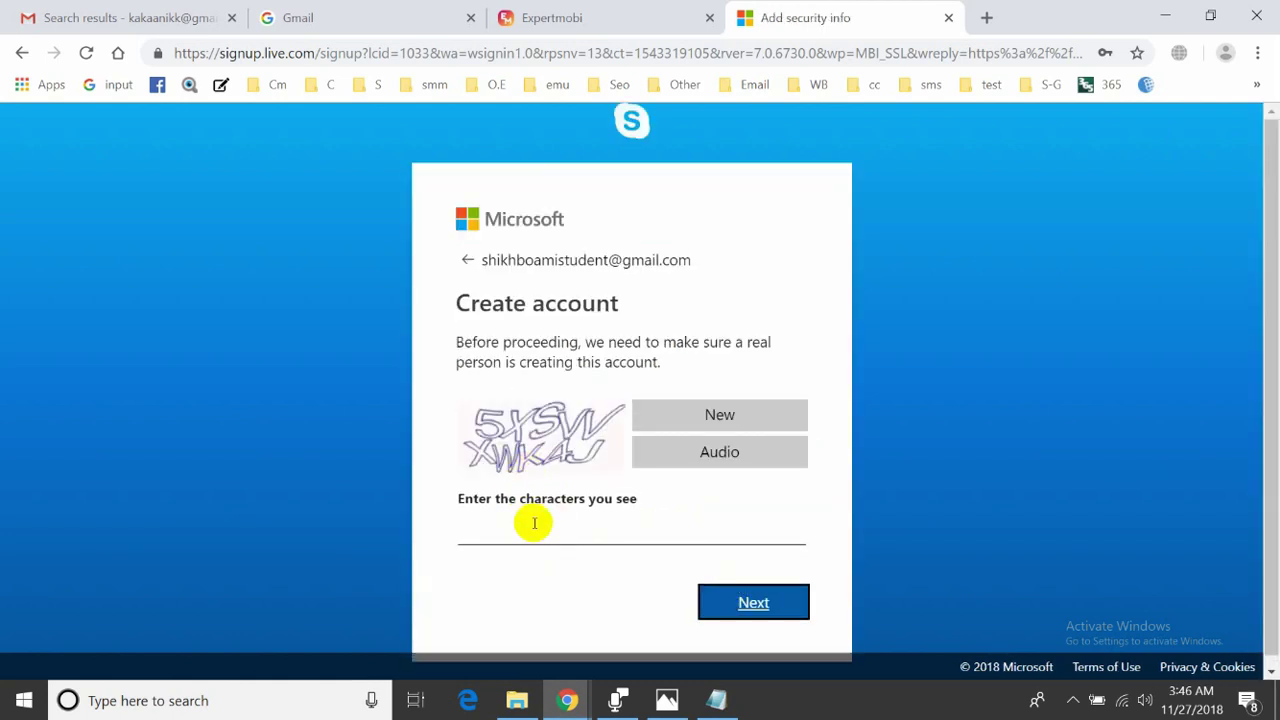
pyautogui.click(534, 524)
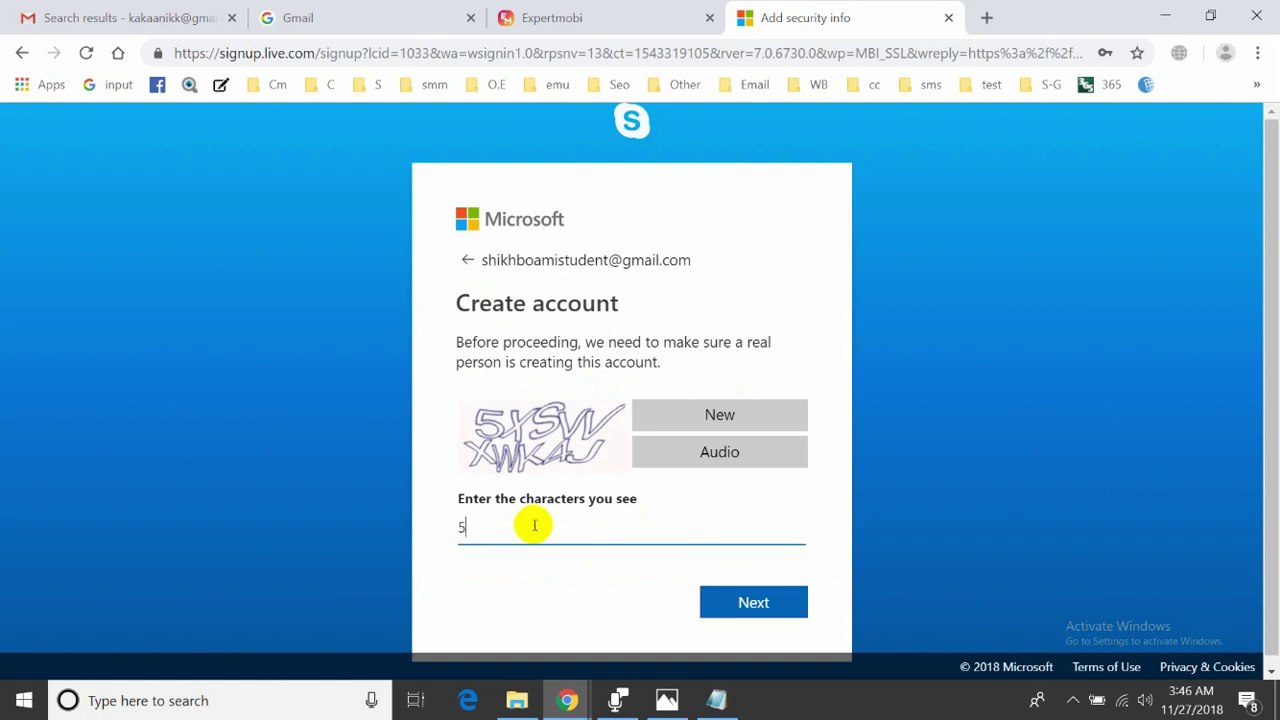
pyautogui.write('5xsvvzwk4j')
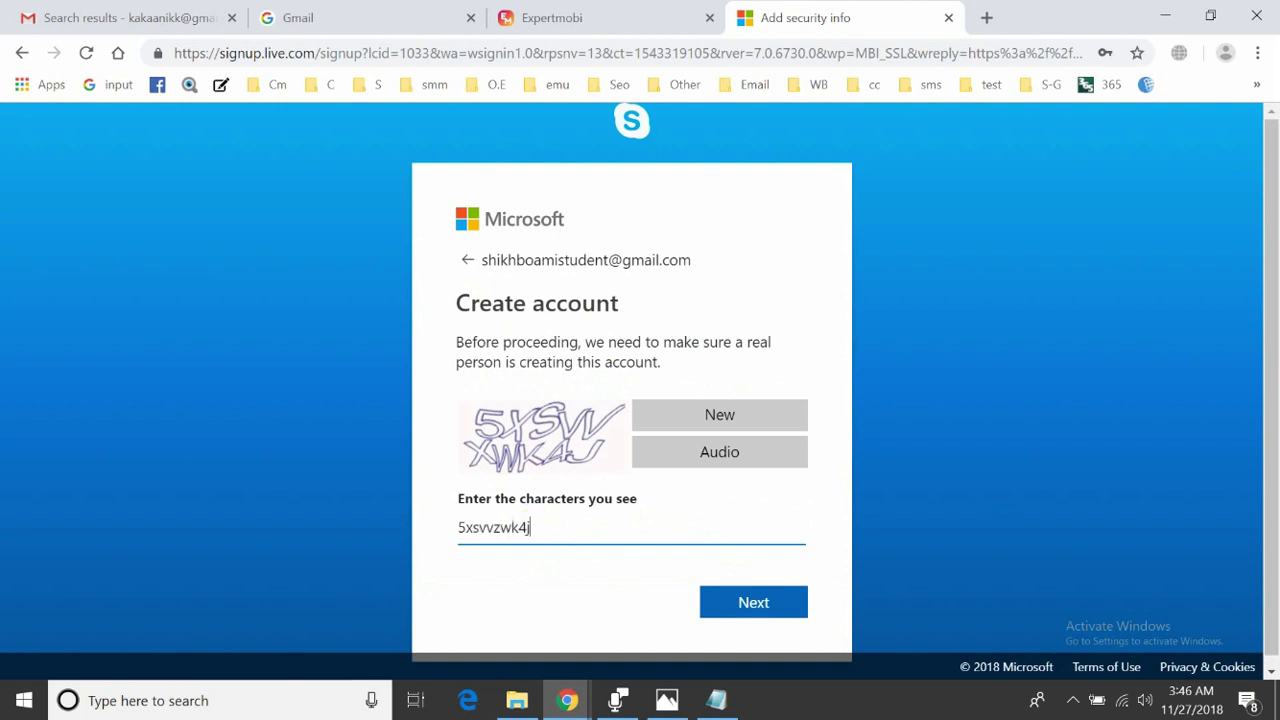
pyautogui.click(710, 600)
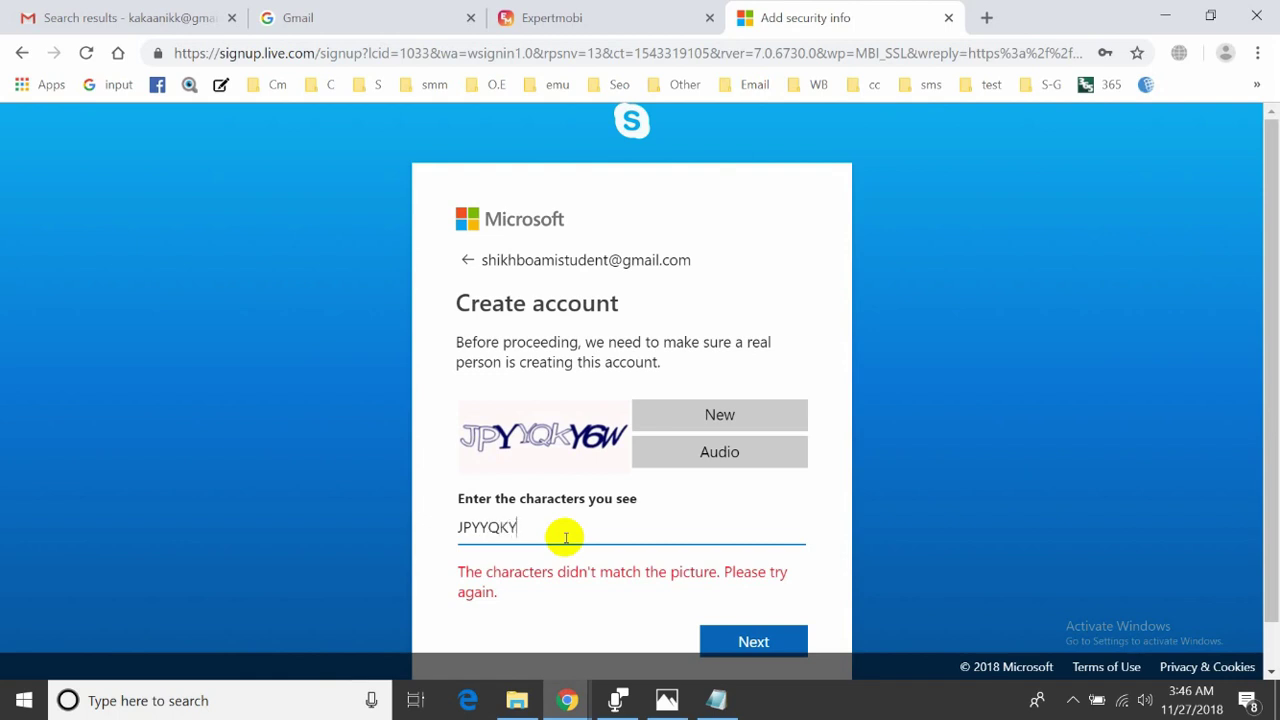
pyautogui.write('w')
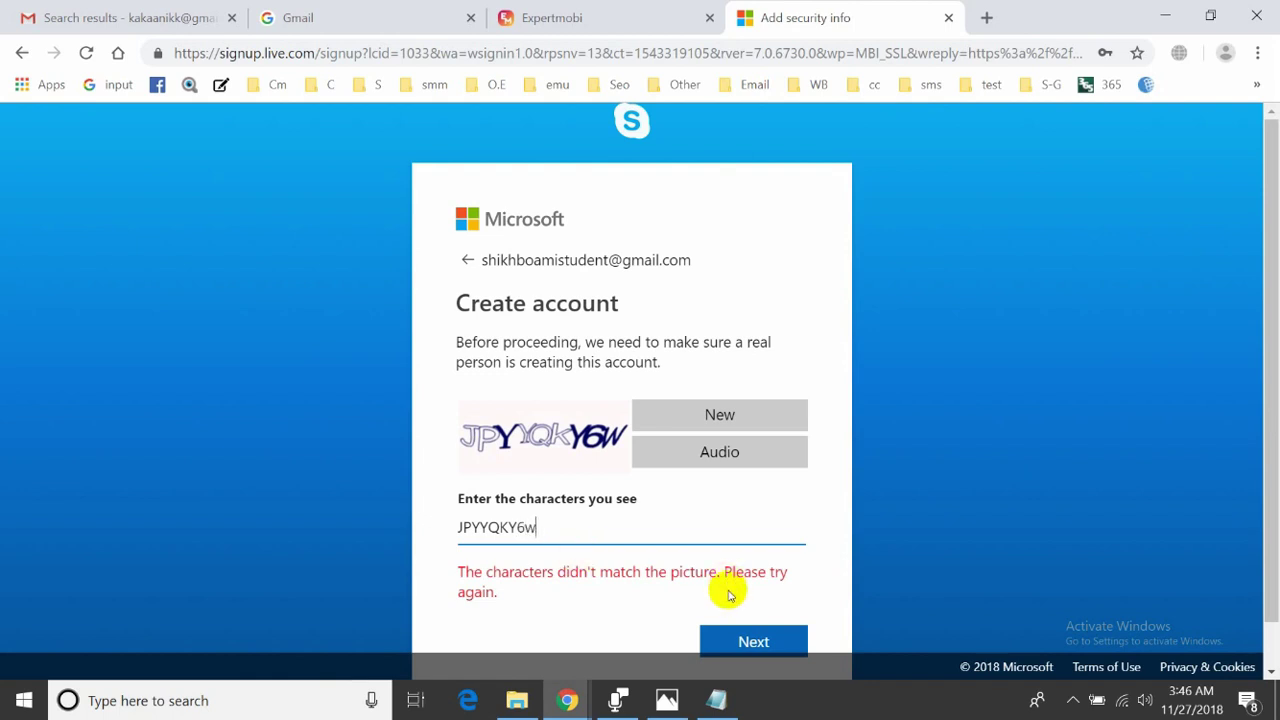
pyautogui.click(750, 640)
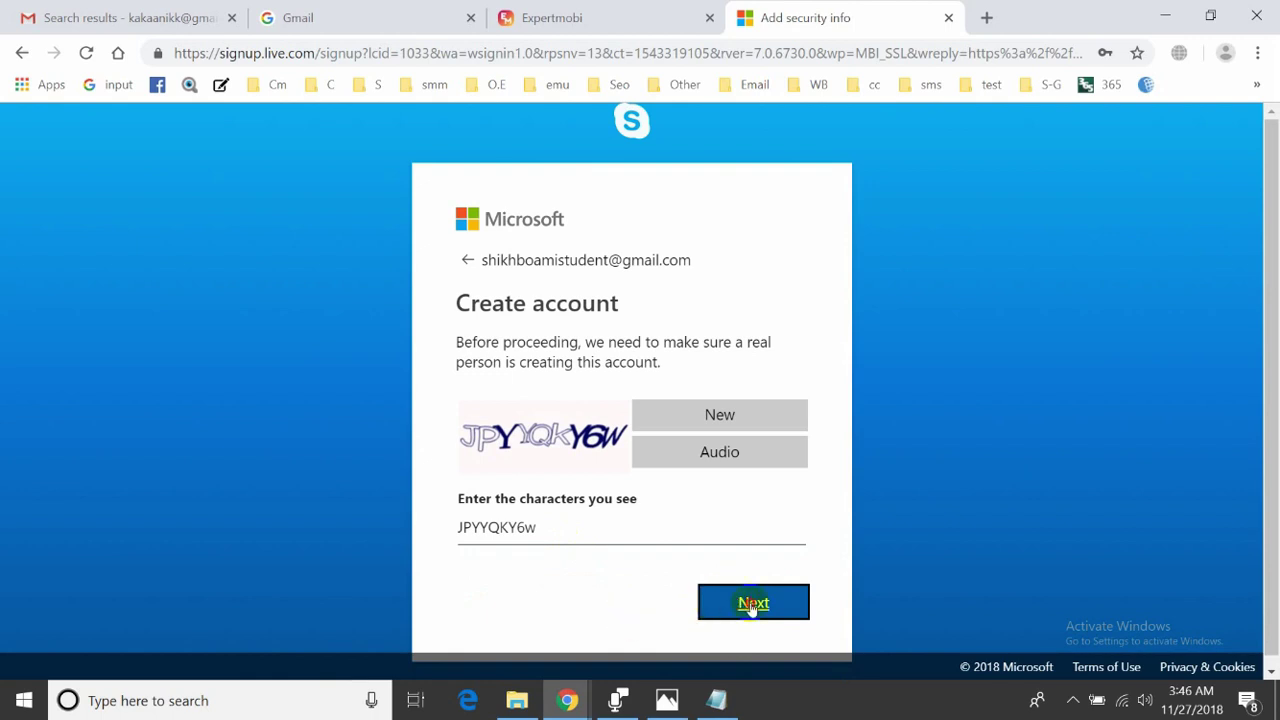
pyautogui.click(750, 606)
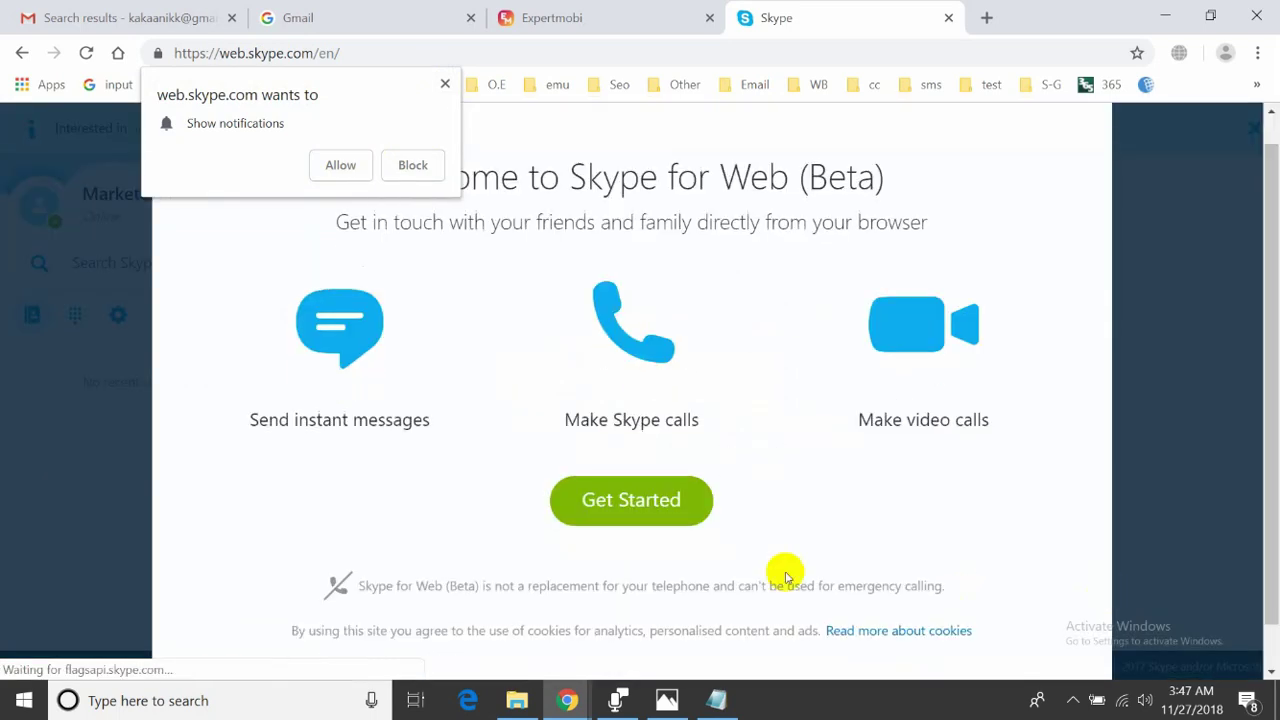
# - Block the notification prompt and get past the Skype for Web welcome screen
pyautogui.click(445, 84)
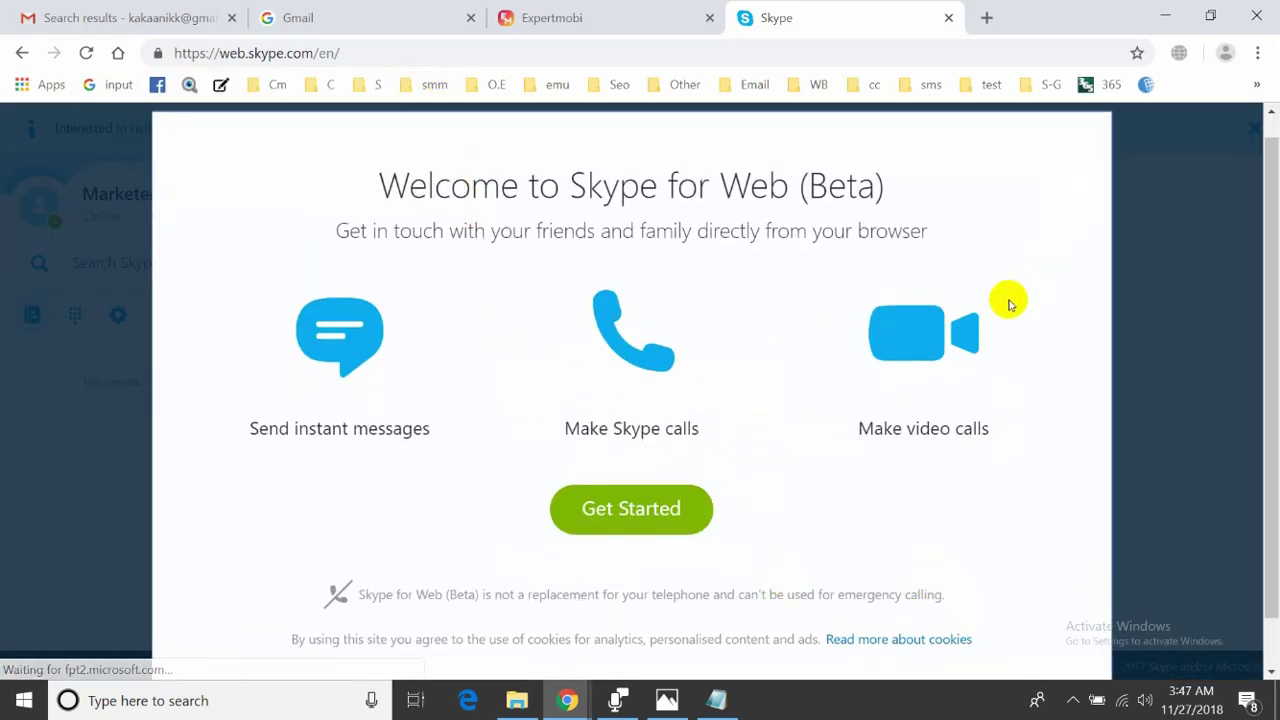
pyautogui.scroll(-1, 900, 480)
pyautogui.click(617, 471)
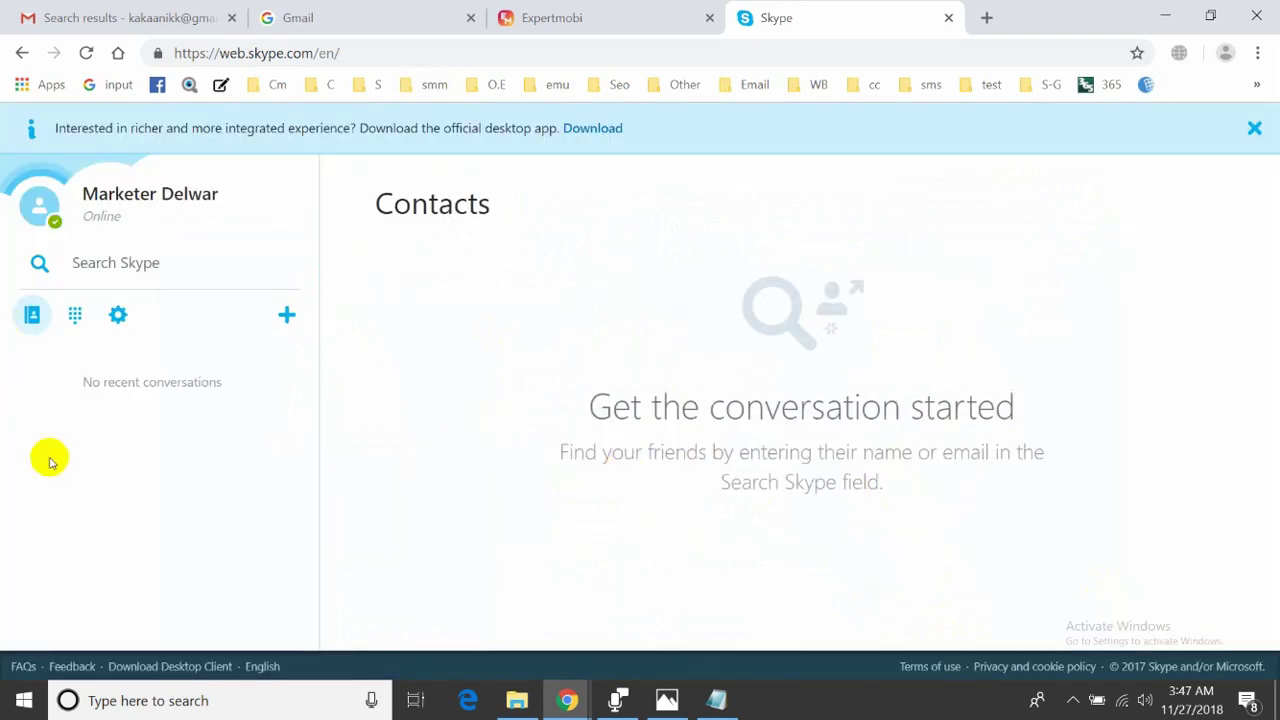
pyautogui.click(557, 18)
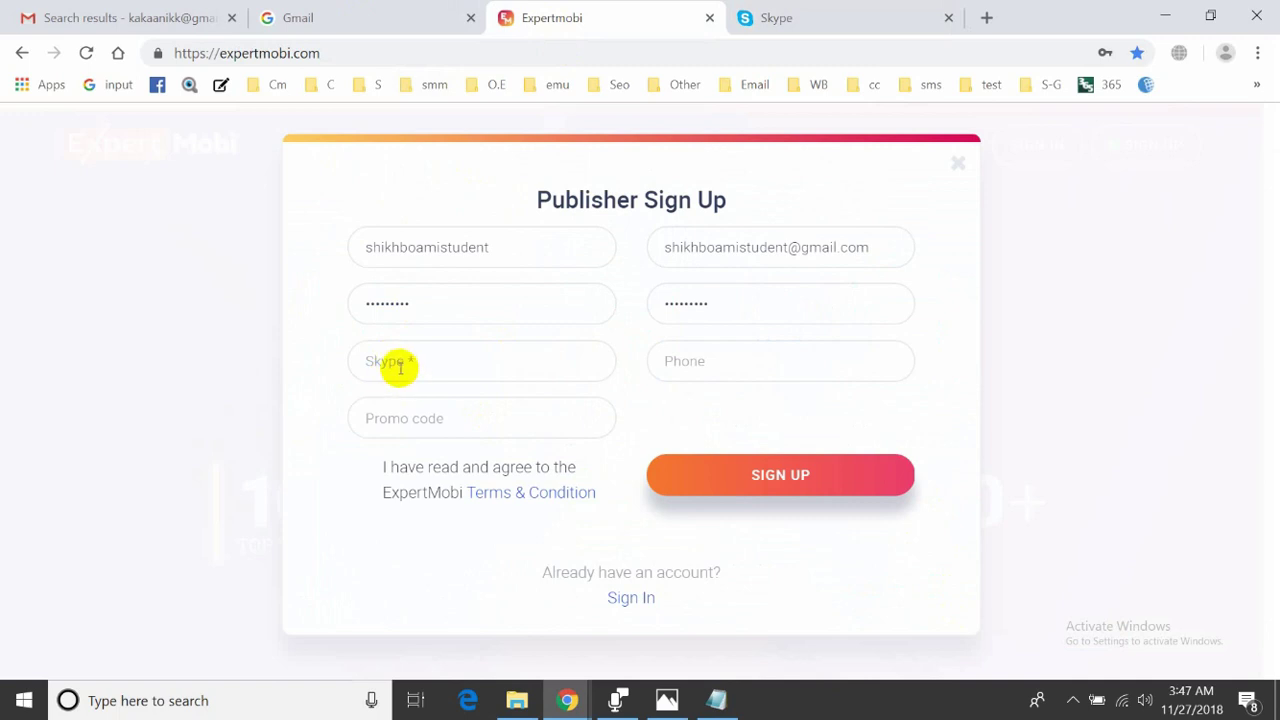
pyautogui.click(855, 18)
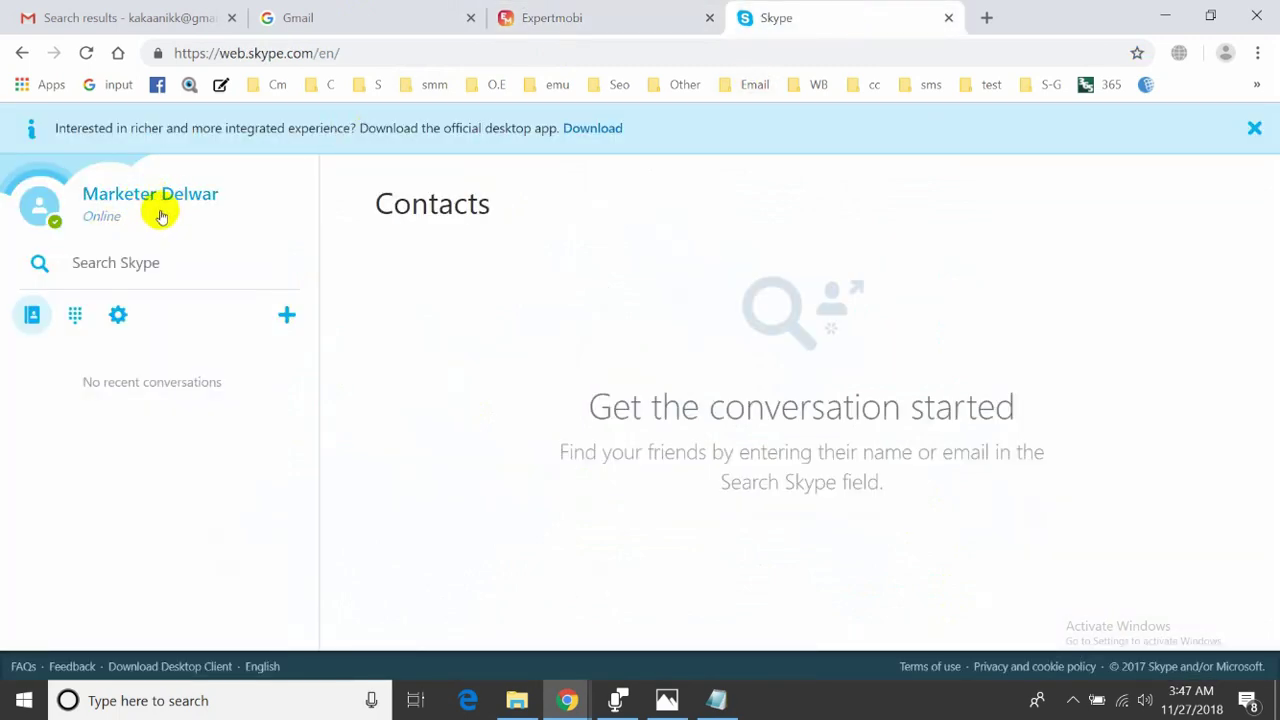
# - Open the profile and copy the account's live: Skype ID
pyautogui.click(163, 203)
pyautogui.scroll(-1, 395, 424)
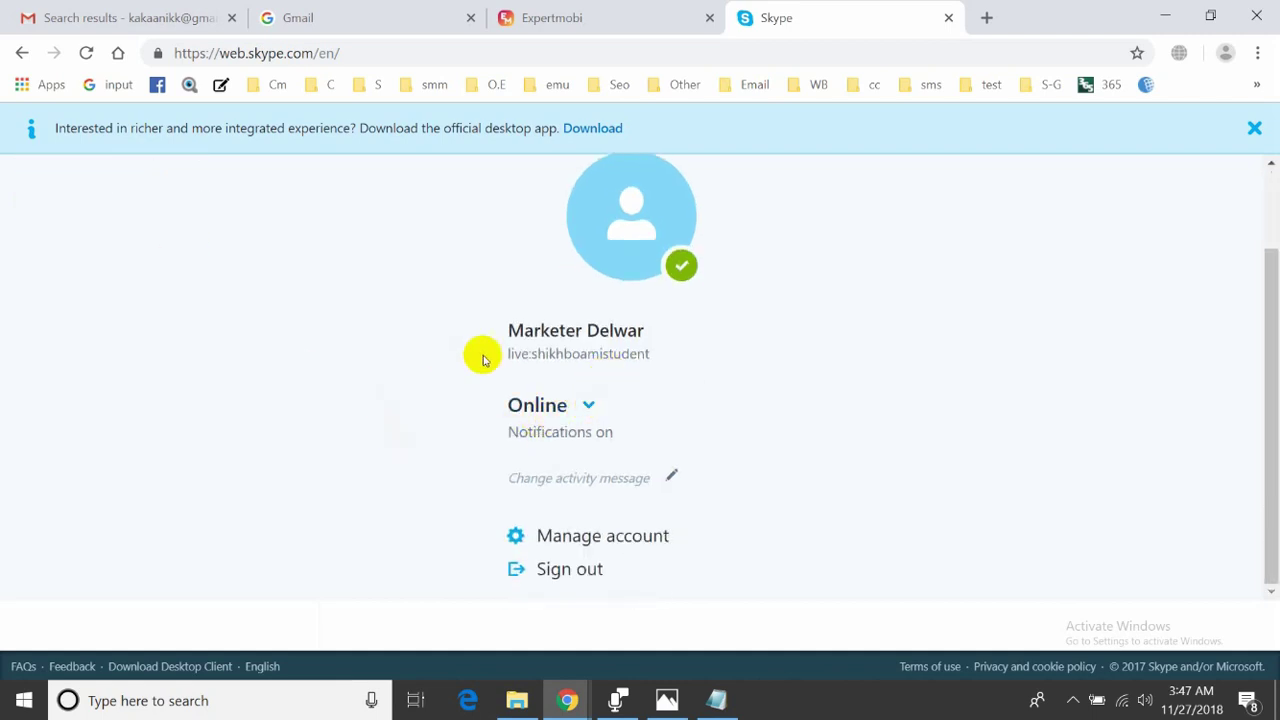
pyautogui.moveTo(497, 359)
pyautogui.mouseDown()
pyautogui.moveTo(657, 360)
pyautogui.moveTo(497, 358)
pyautogui.mouseUp()
pyautogui.click(577, 380)
pyautogui.moveTo(663, 354); pyautogui.dragTo(507, 357)
pyautogui.click(694, 374)
pyautogui.moveTo(651, 349); pyautogui.dragTo(508, 362)
pyautogui.click(506, 362)
pyautogui.doubleClick(508, 362)
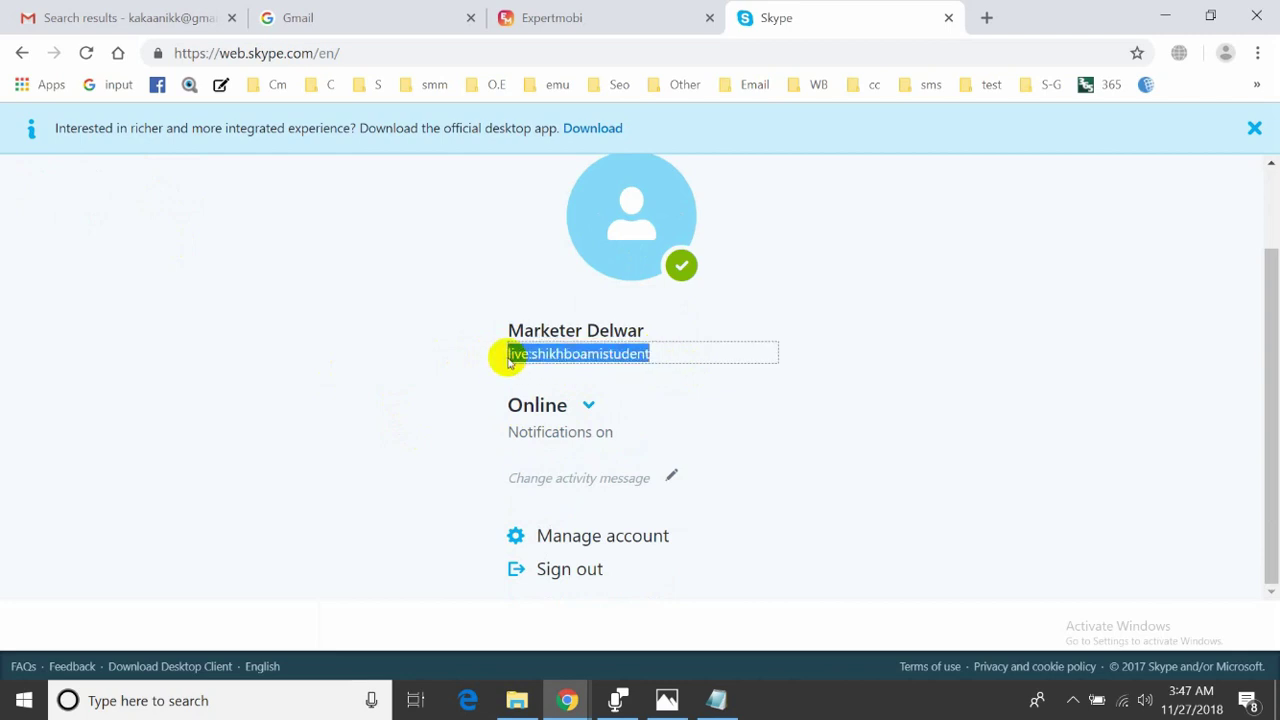
pyautogui.rightClick(545, 355)
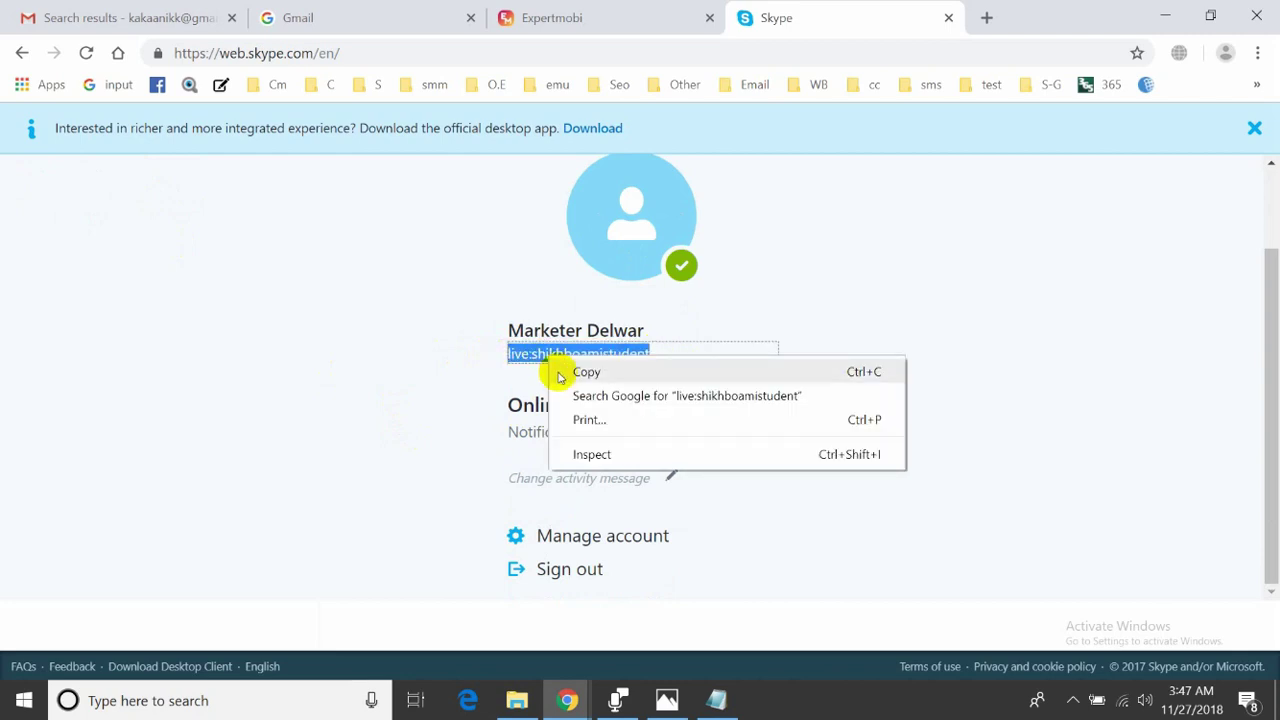
pyautogui.click(560, 372)
# - Paste the copied Skype ID into the Skype field and enter the phone number
pyautogui.click(551, 12)
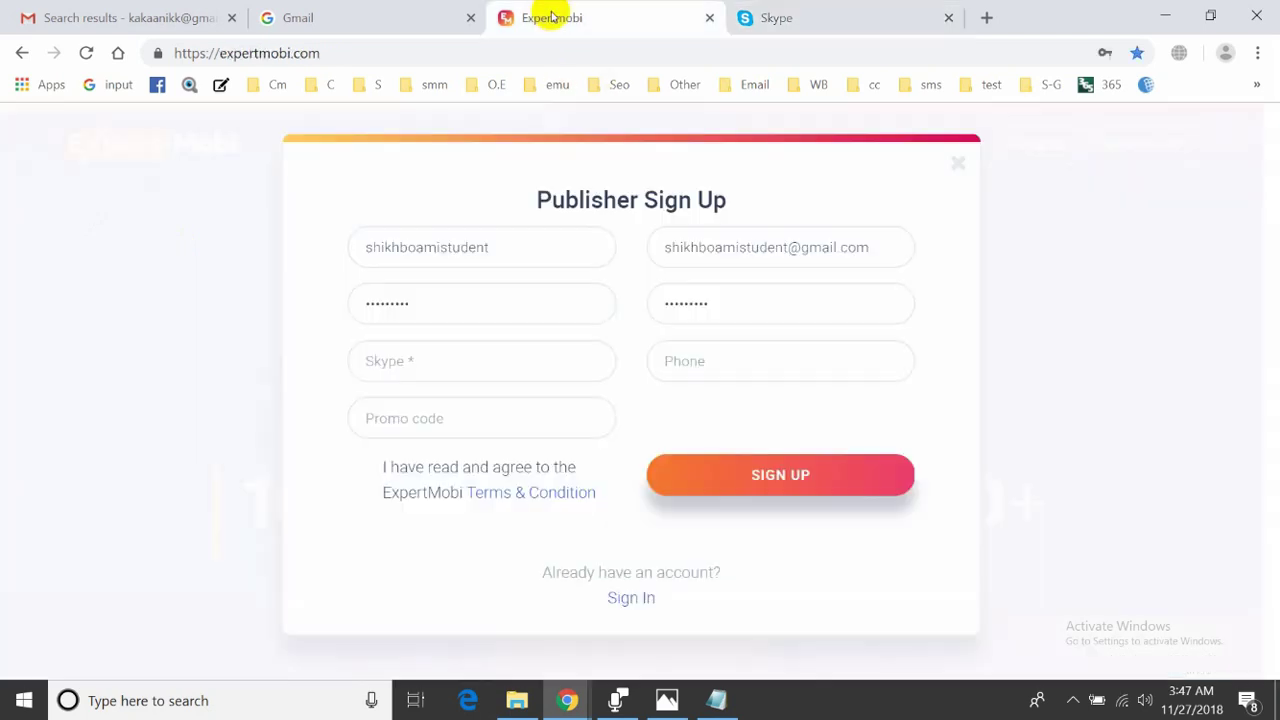
pyautogui.click(456, 374)
pyautogui.hotkey('ctrl', 'v')
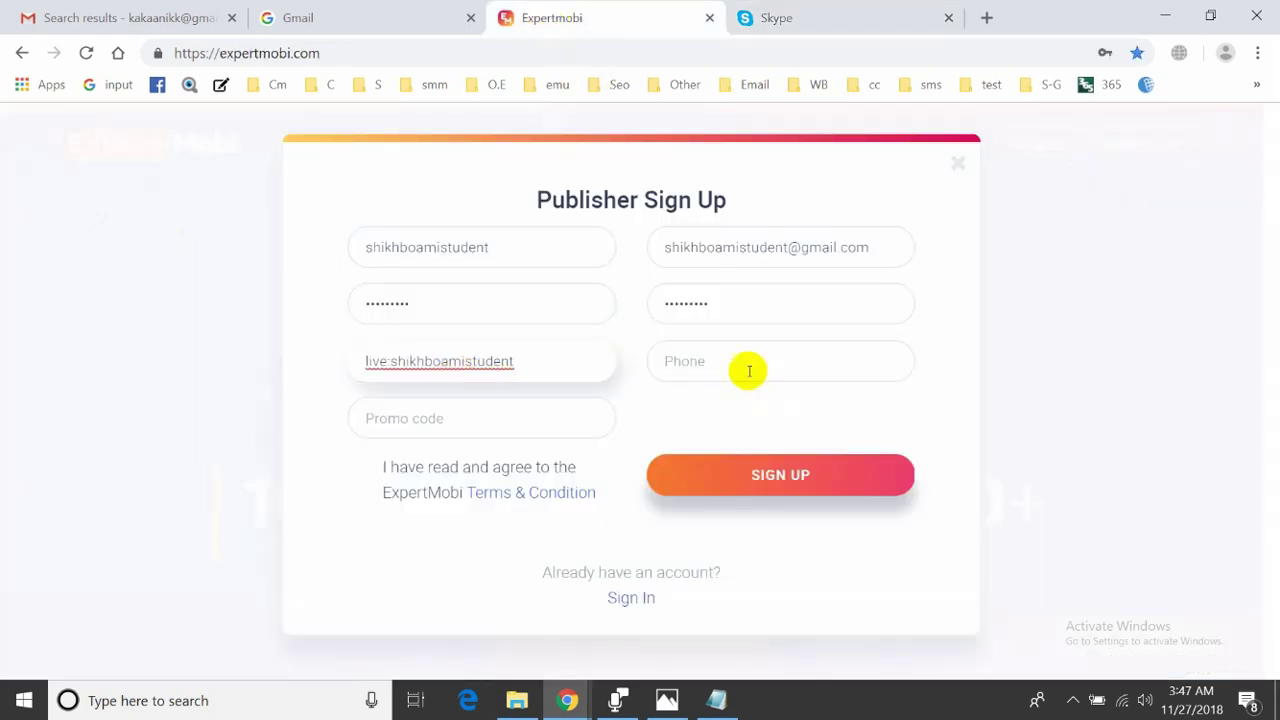
pyautogui.click(720, 356)
pyautogui.click(675, 358)
pyautogui.click(692, 372)
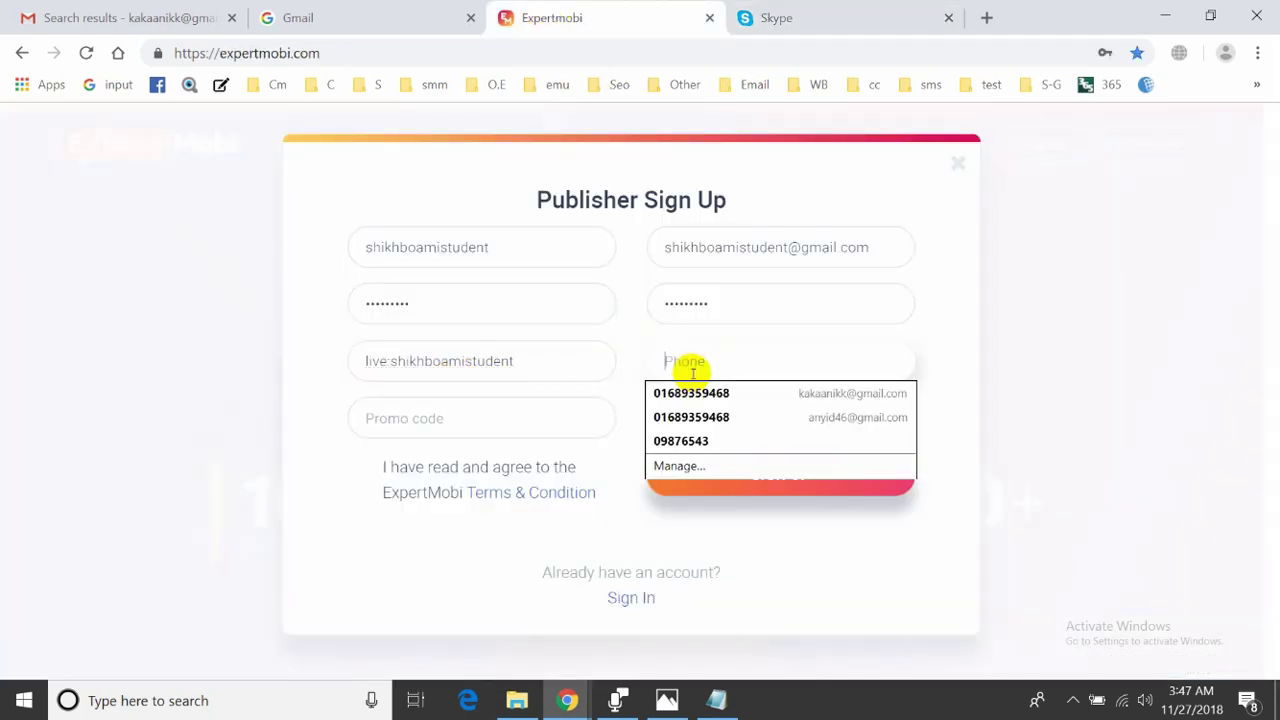
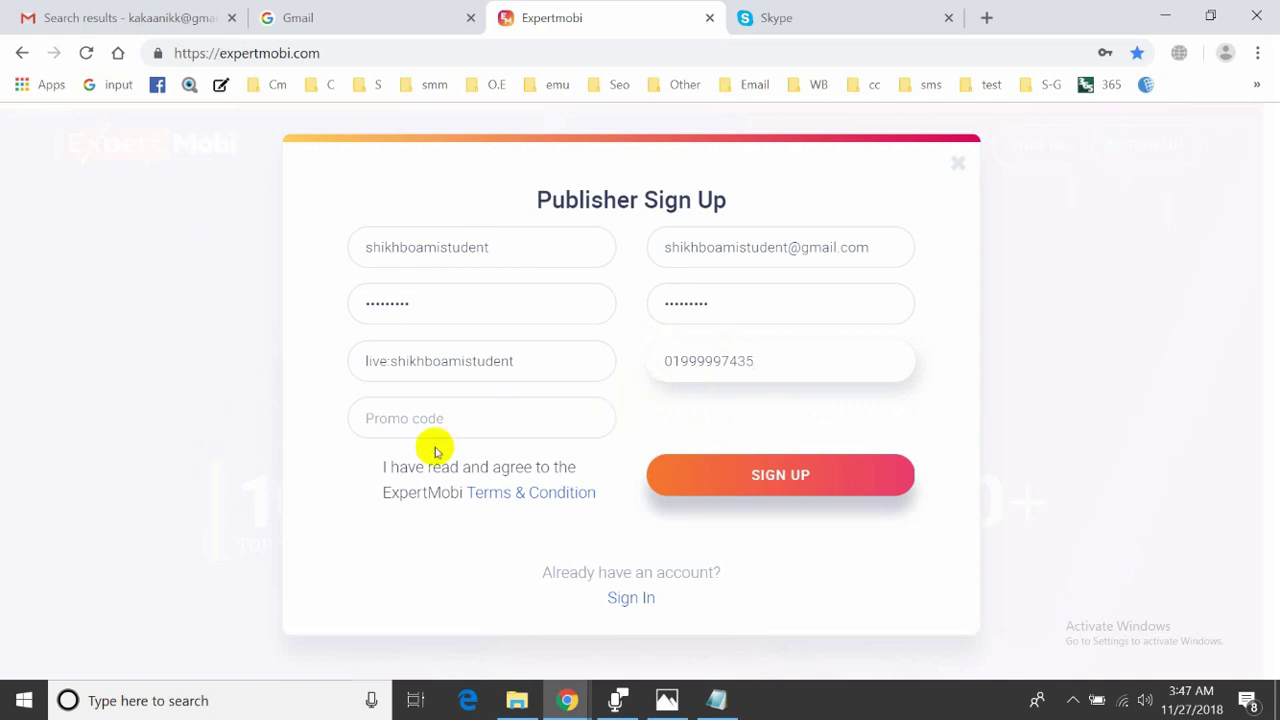
# - Verify the Skype ID and phone number, agree to the Terms & Condition, and submit sign-up
pyautogui.moveTo(364, 477); pyautogui.dragTo(385, 485)
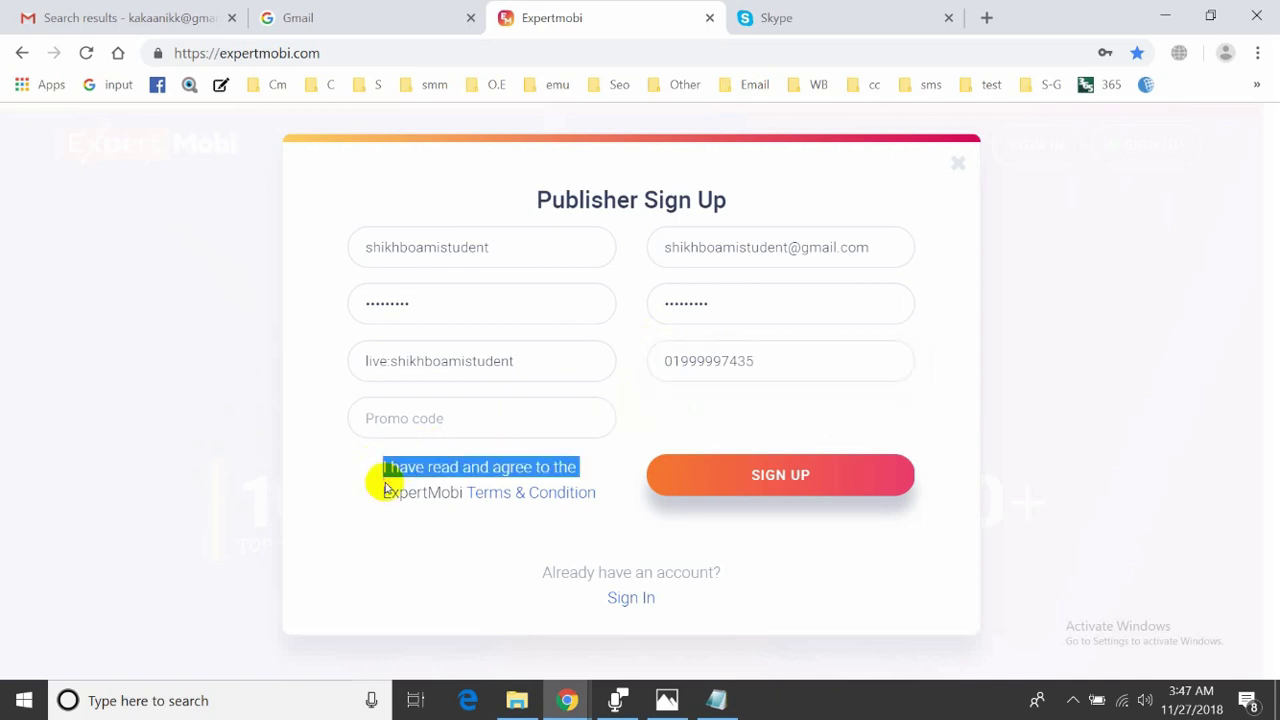
pyautogui.click(355, 464)
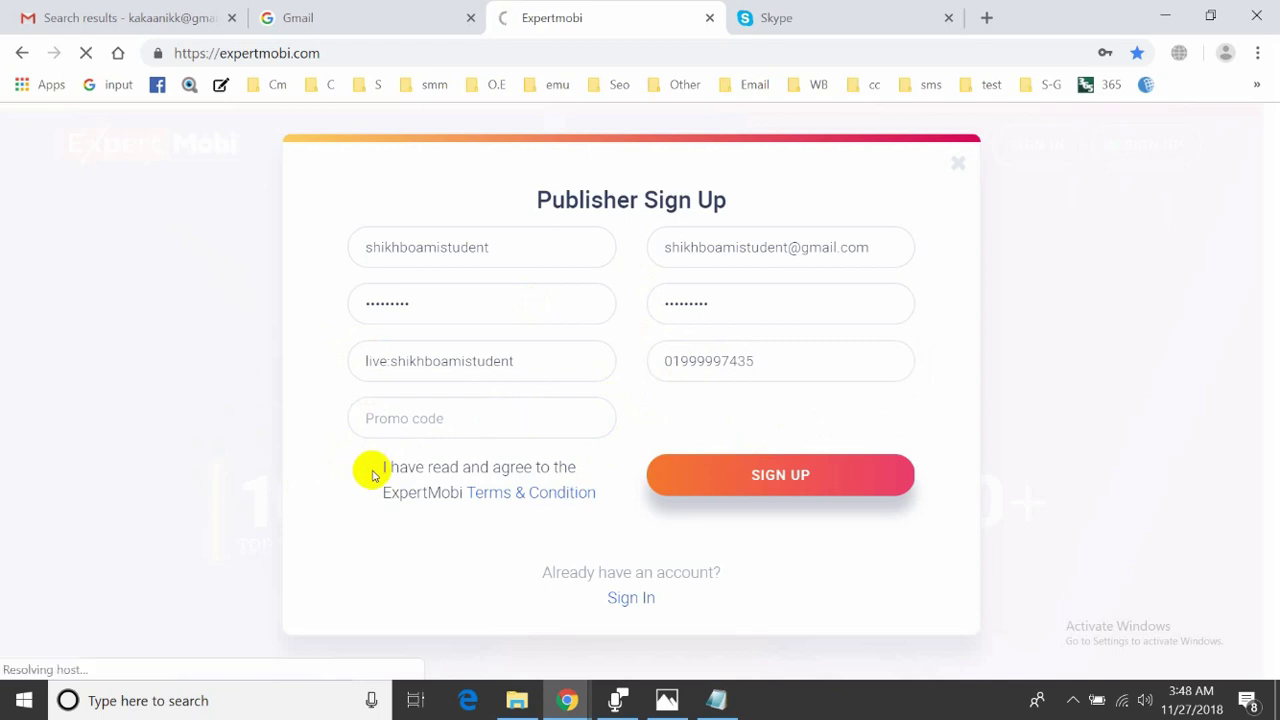
pyautogui.doubleClick(427, 248)
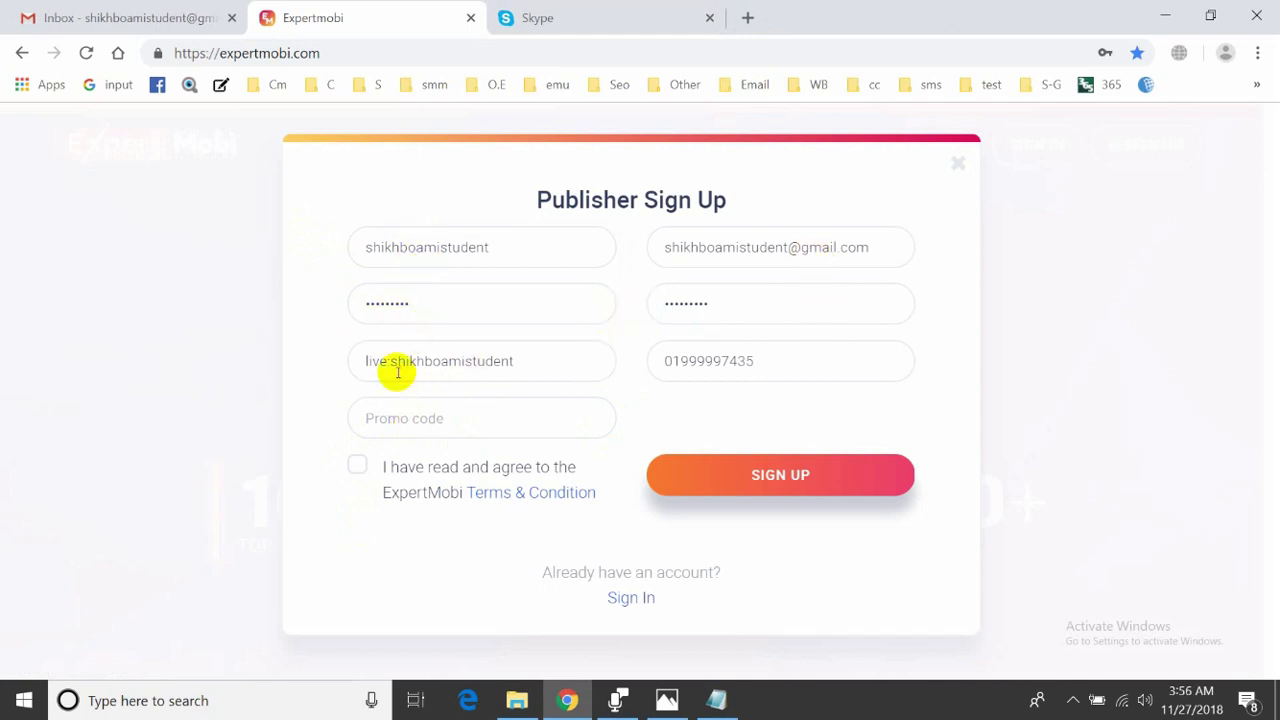
pyautogui.click(634, 10)
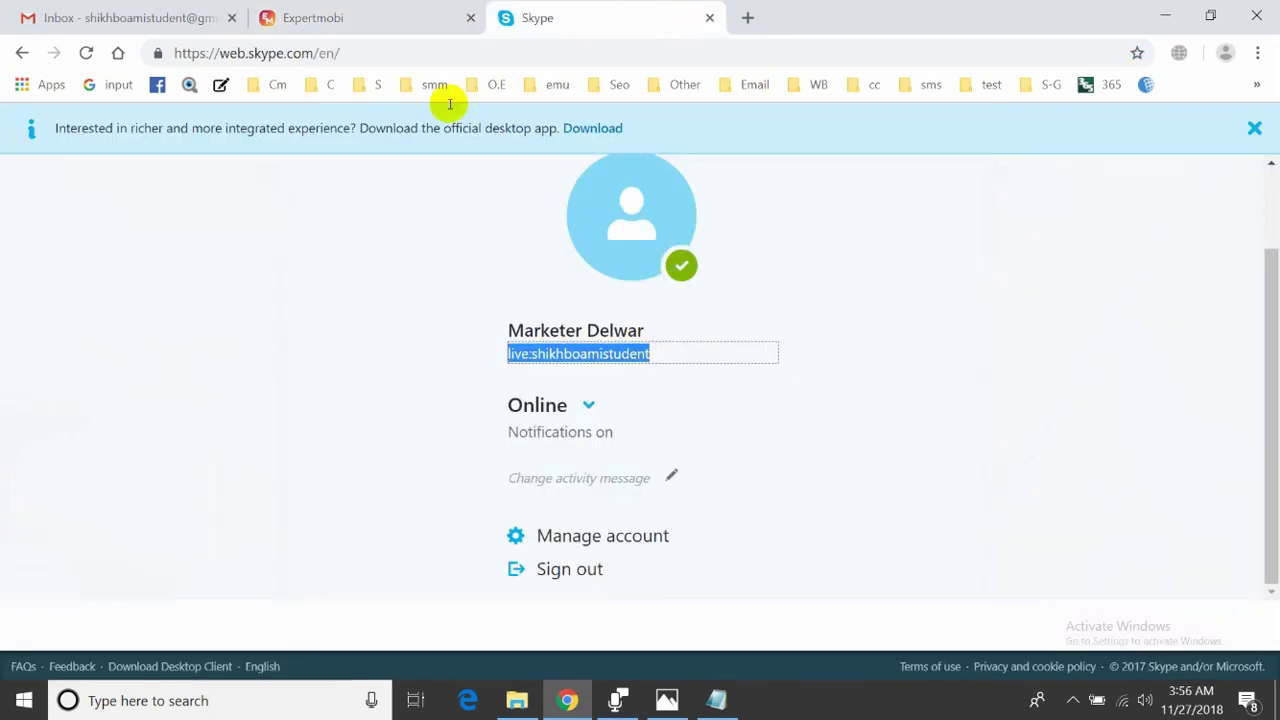
pyautogui.click(360, 14)
pyautogui.moveTo(766, 360); pyautogui.dragTo(629, 363)
pyautogui.click(669, 432)
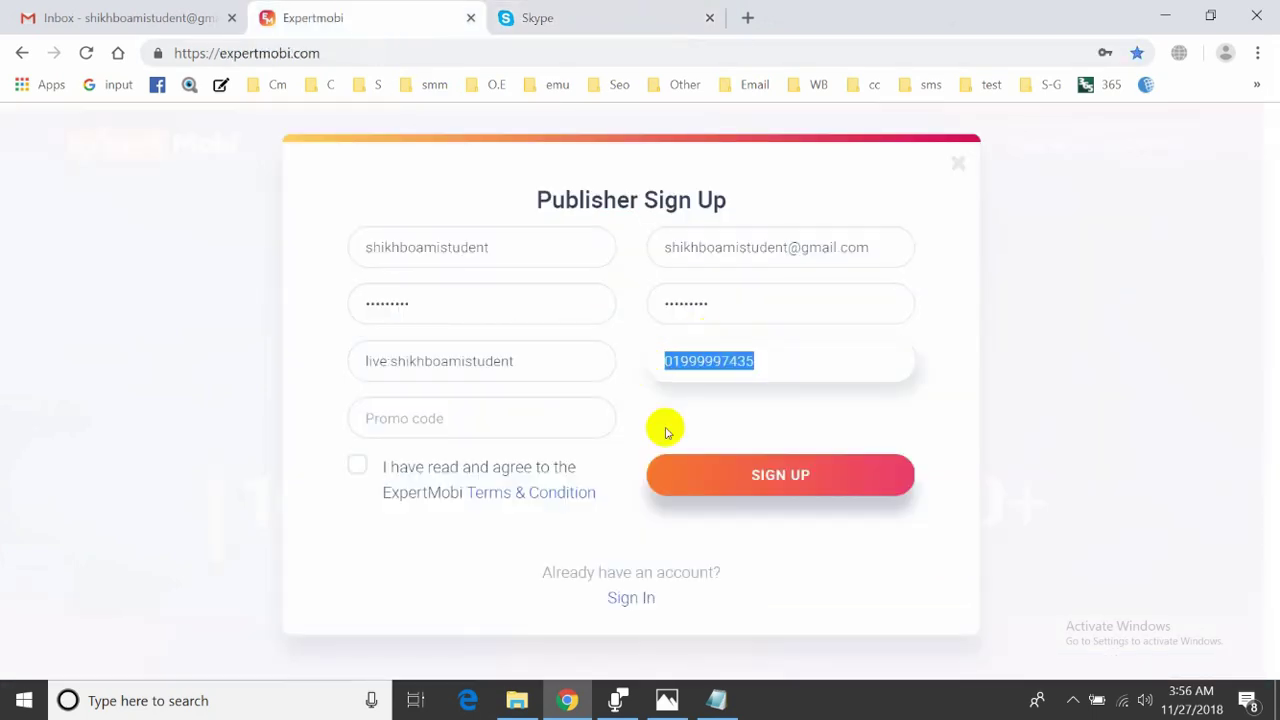
pyautogui.click(357, 465)
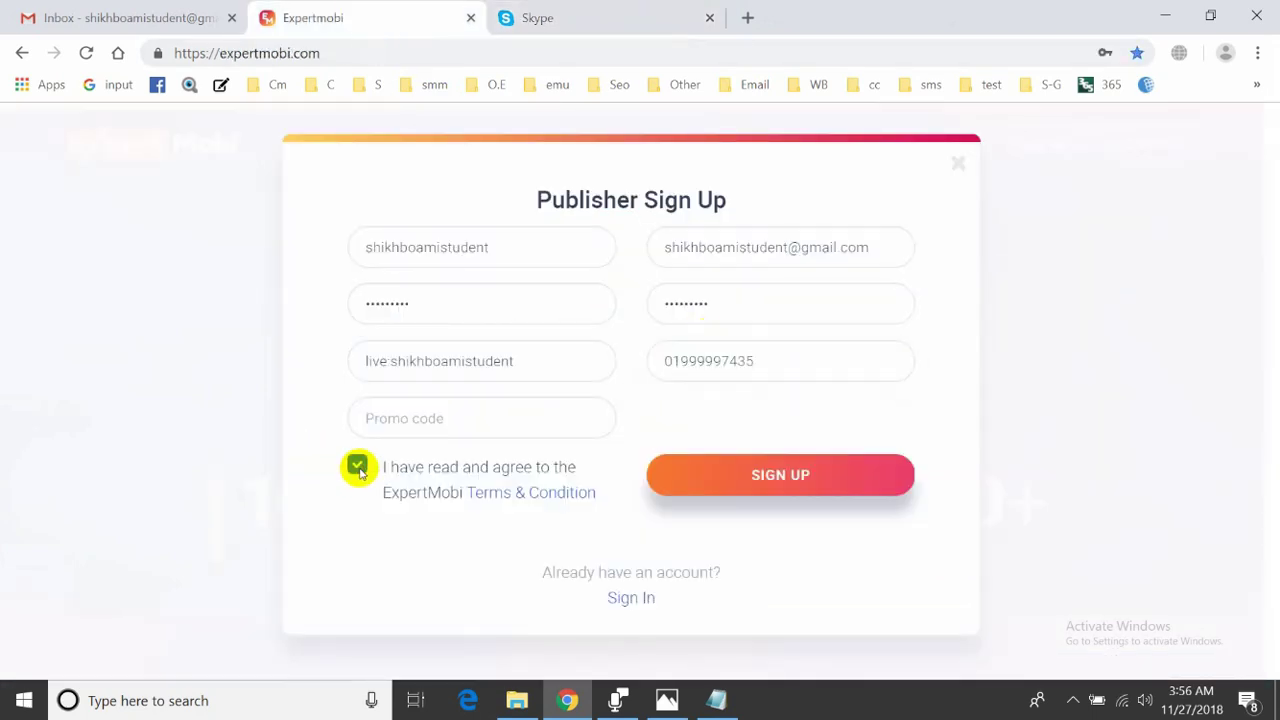
pyautogui.click(780, 476)
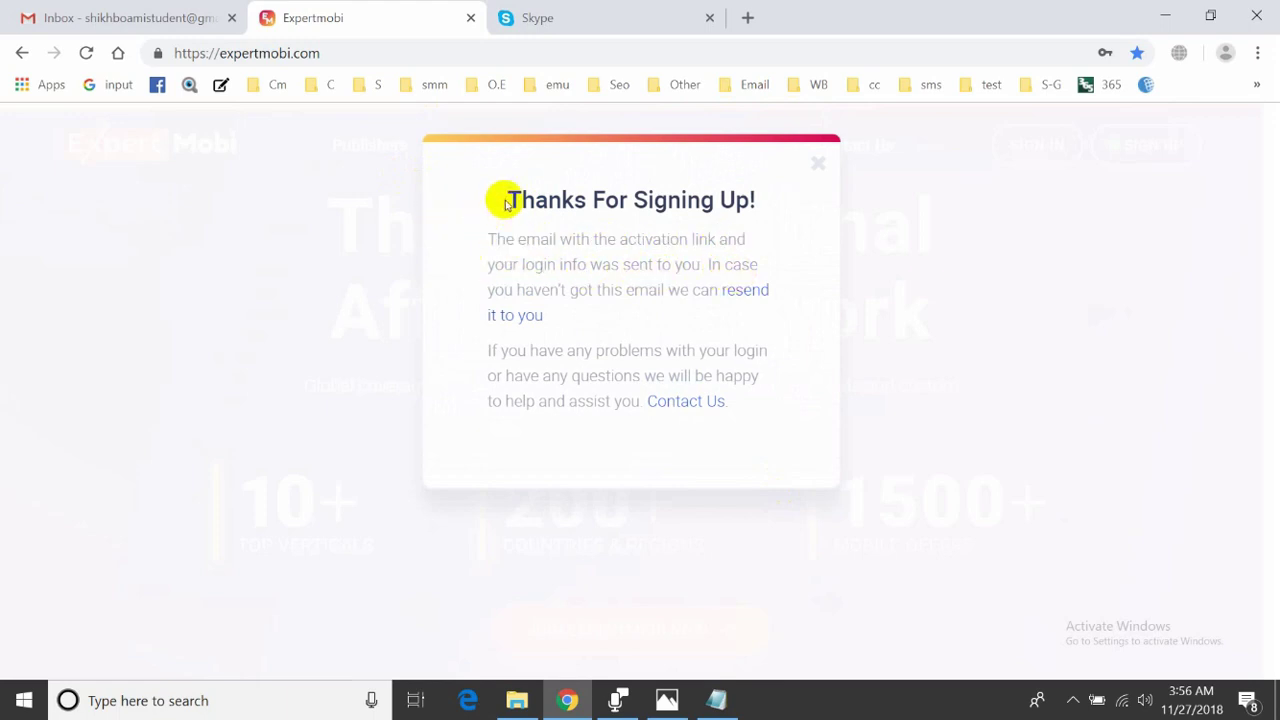
# - Read the 'Thanks For Signing Up!' confirmation, then return to the Gmail inbox
pyautogui.moveTo(508, 196); pyautogui.dragTo(749, 409)
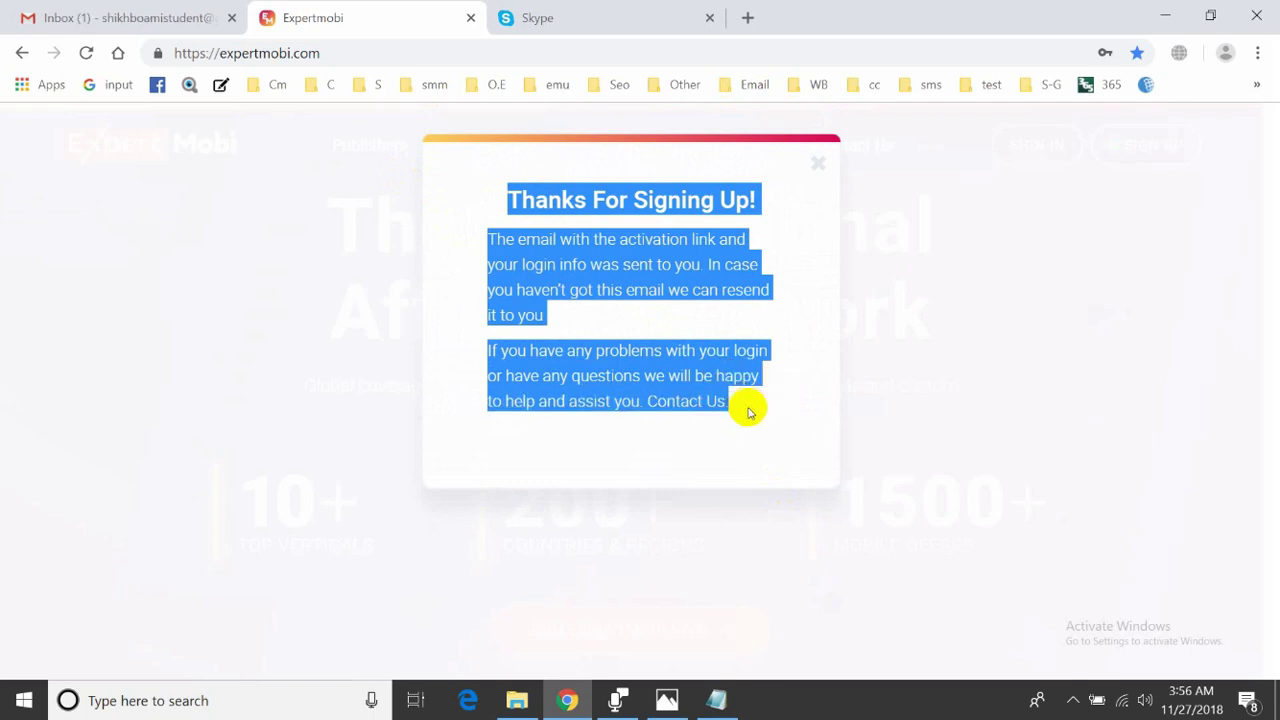
pyautogui.click(751, 410)
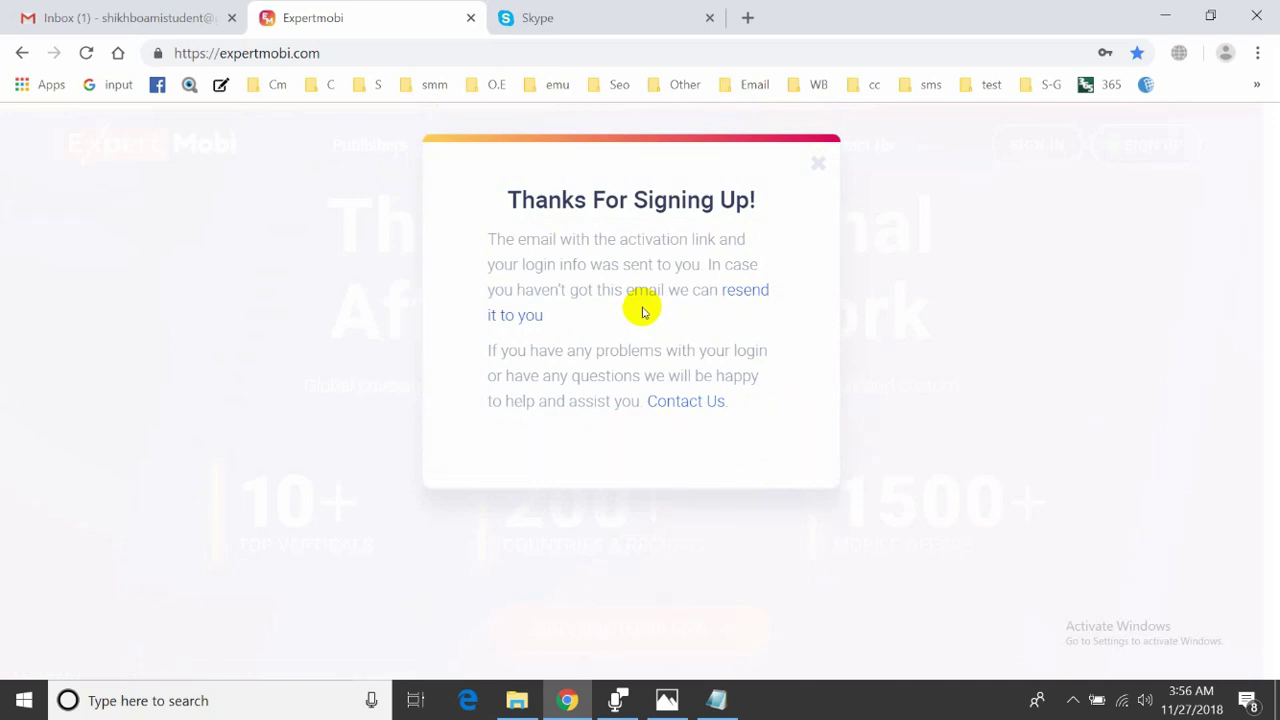
pyautogui.click(107, 28)
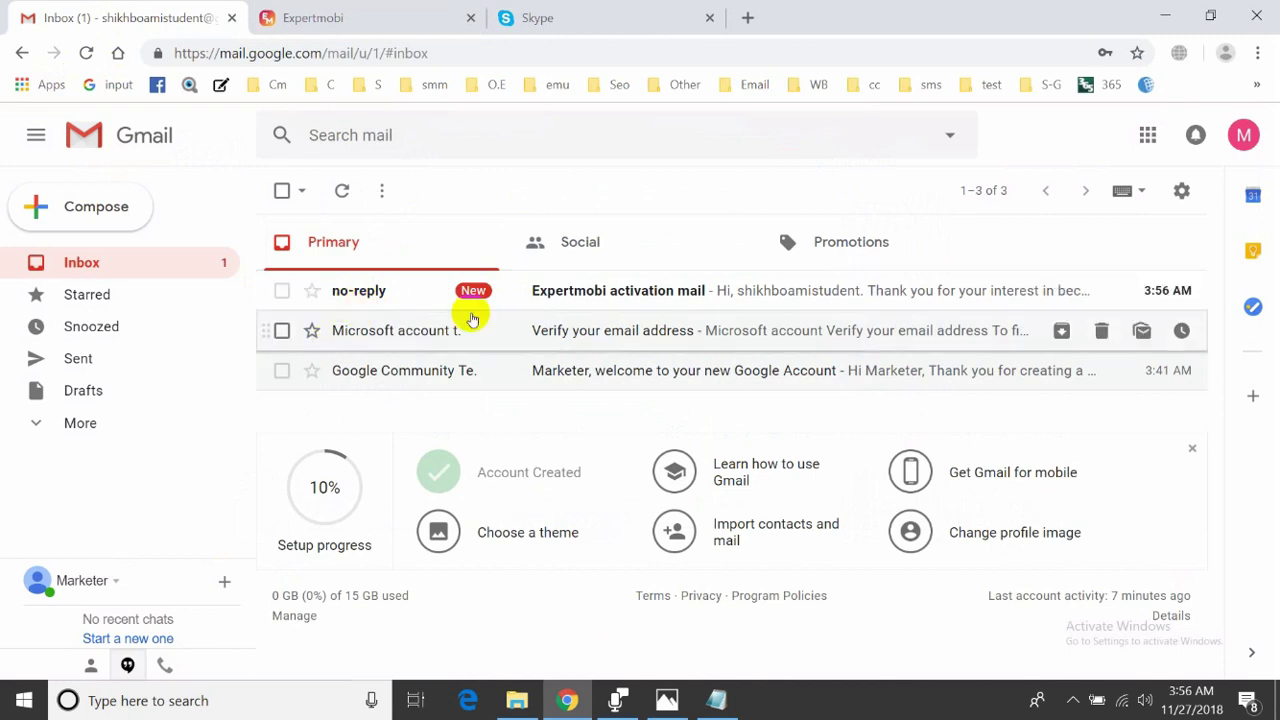
# - Open the Expertmobi activation mail and follow its activation link
pyautogui.click(578, 295)
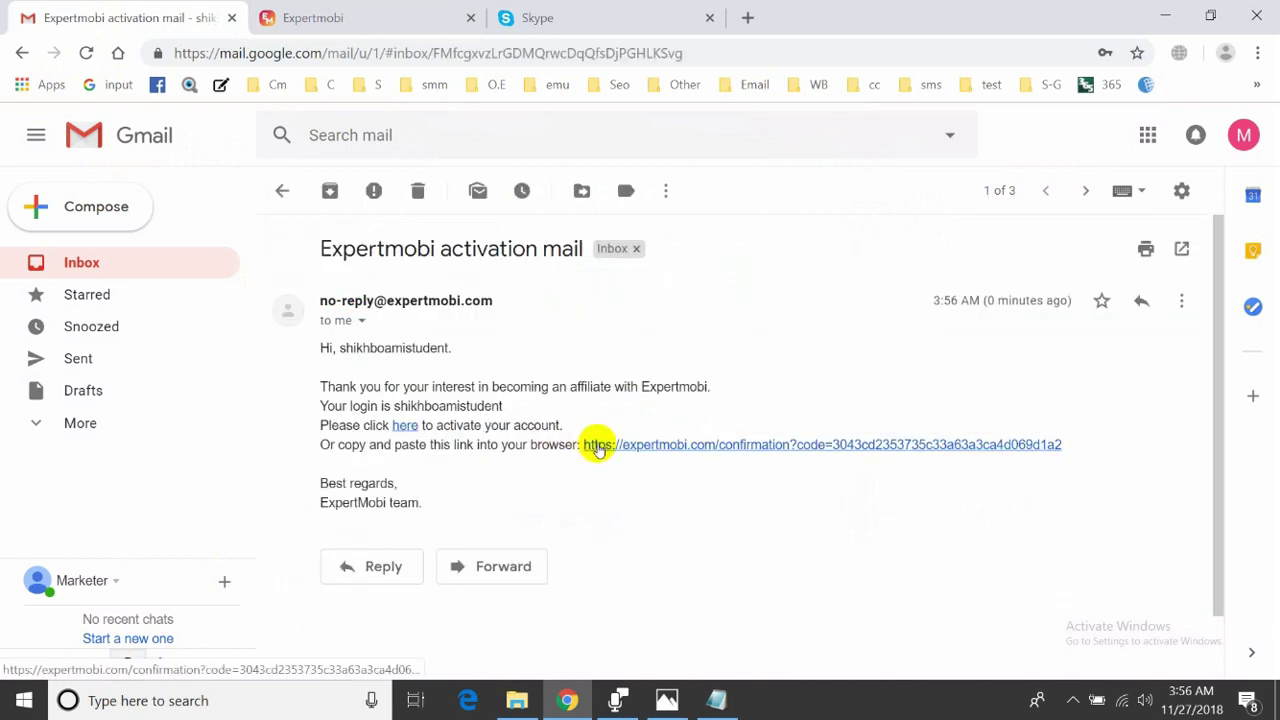
pyautogui.click(407, 428)
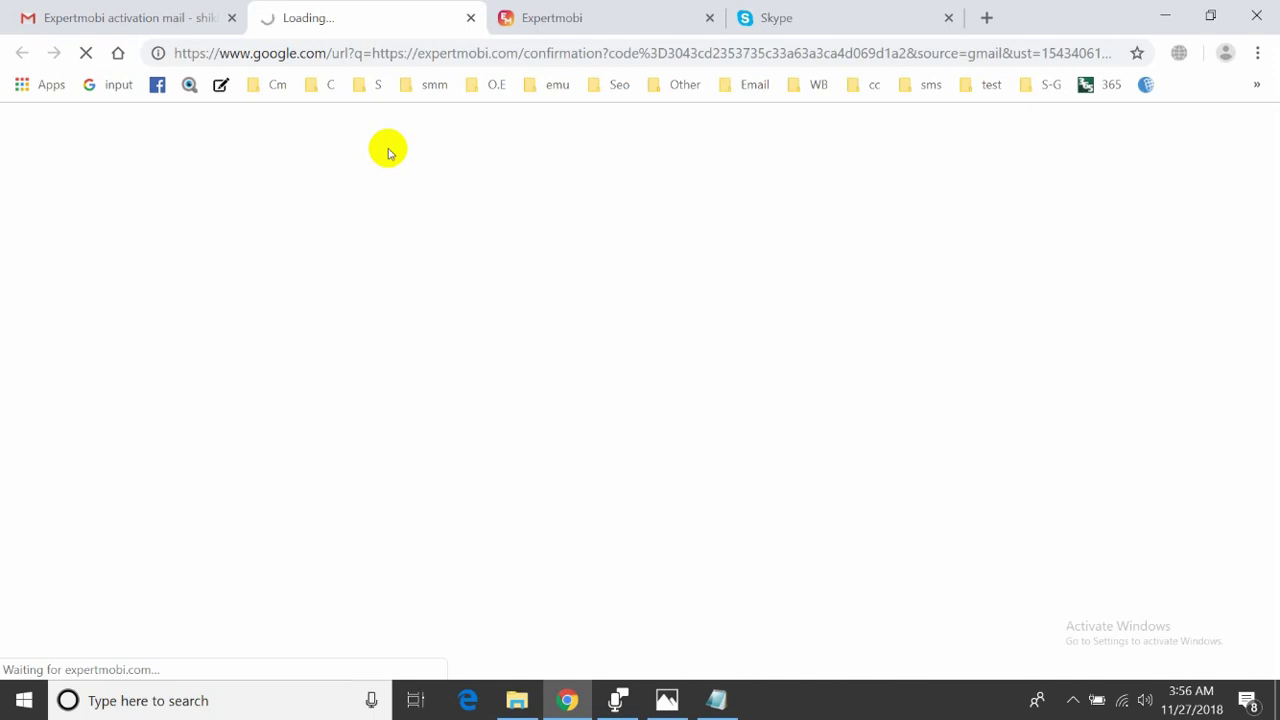
pyautogui.click(157, 22)
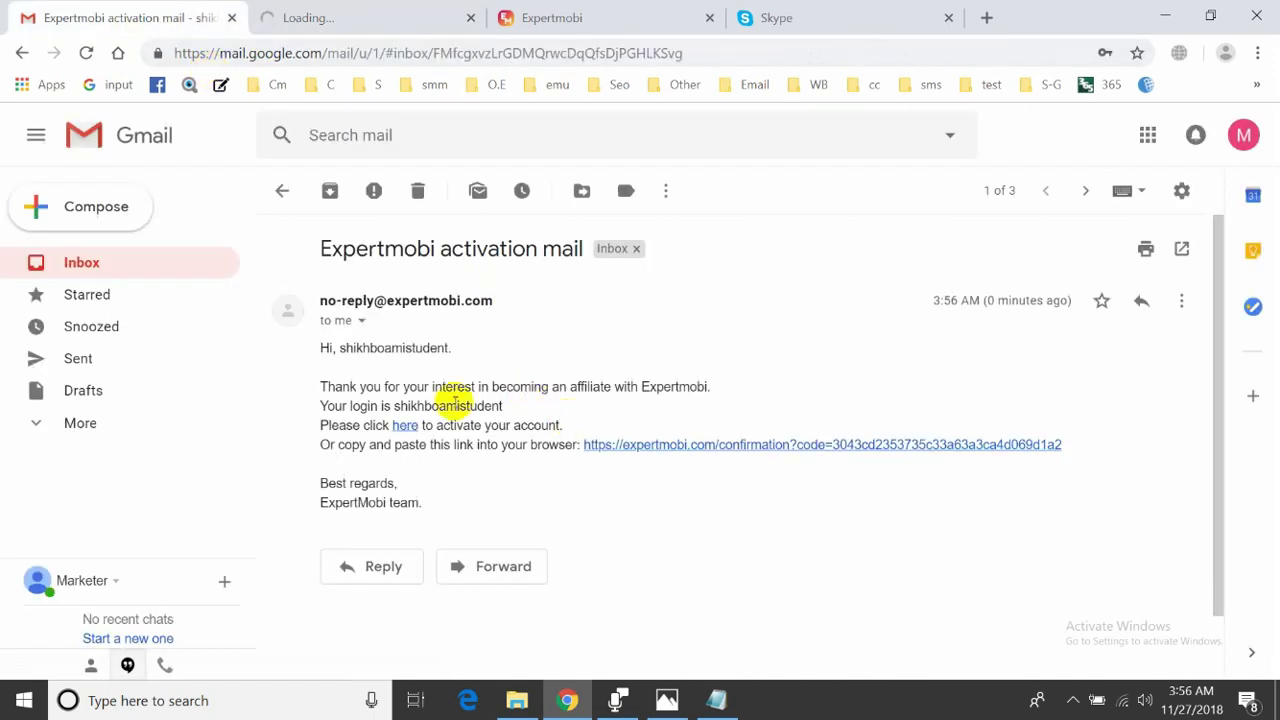
pyautogui.click(323, 14)
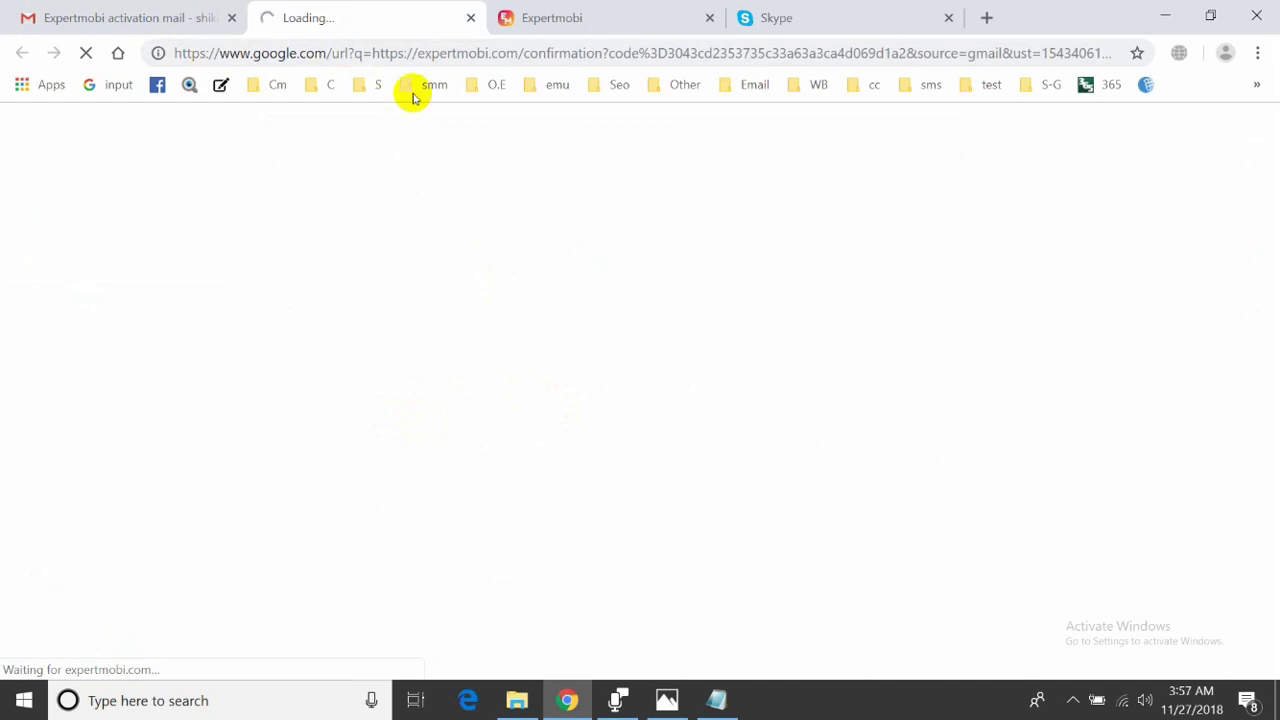
pyautogui.click(545, 14)
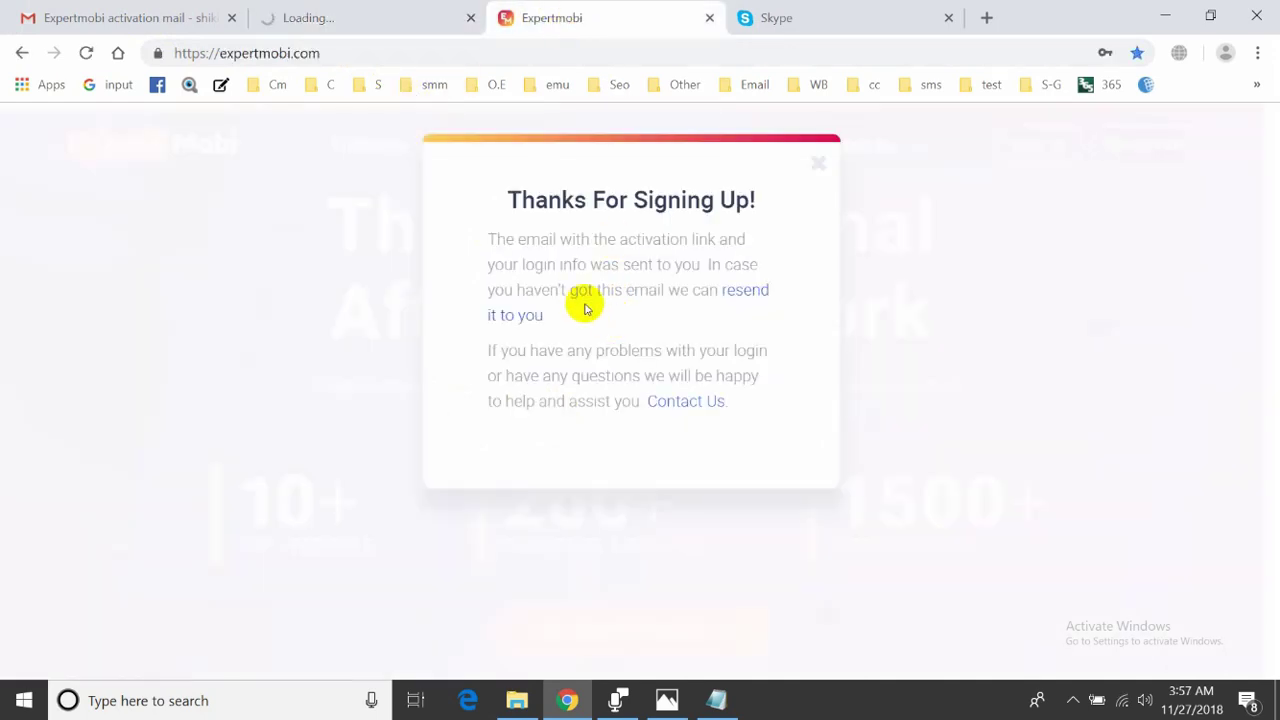
# - Reopen the activation mail and confirm the expertmobi.com homepage loaded in its own tab
pyautogui.click(105, 18)
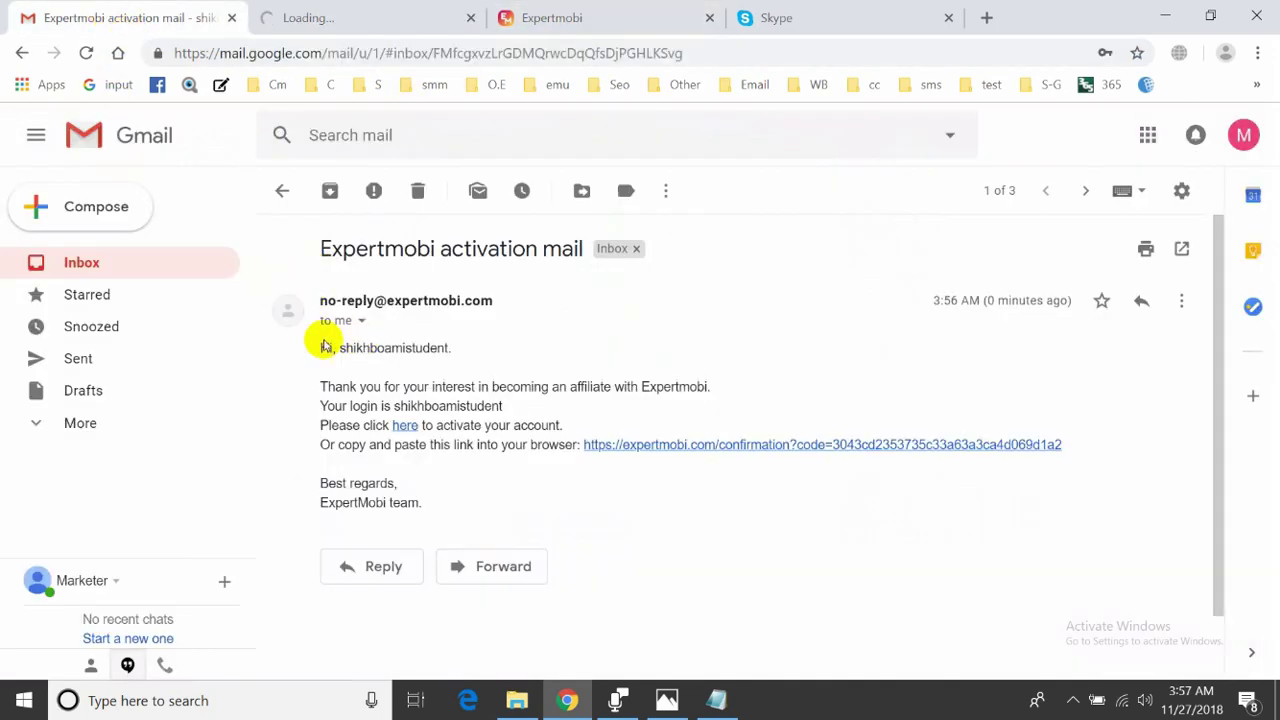
pyautogui.click(84, 256)
pyautogui.click(357, 289)
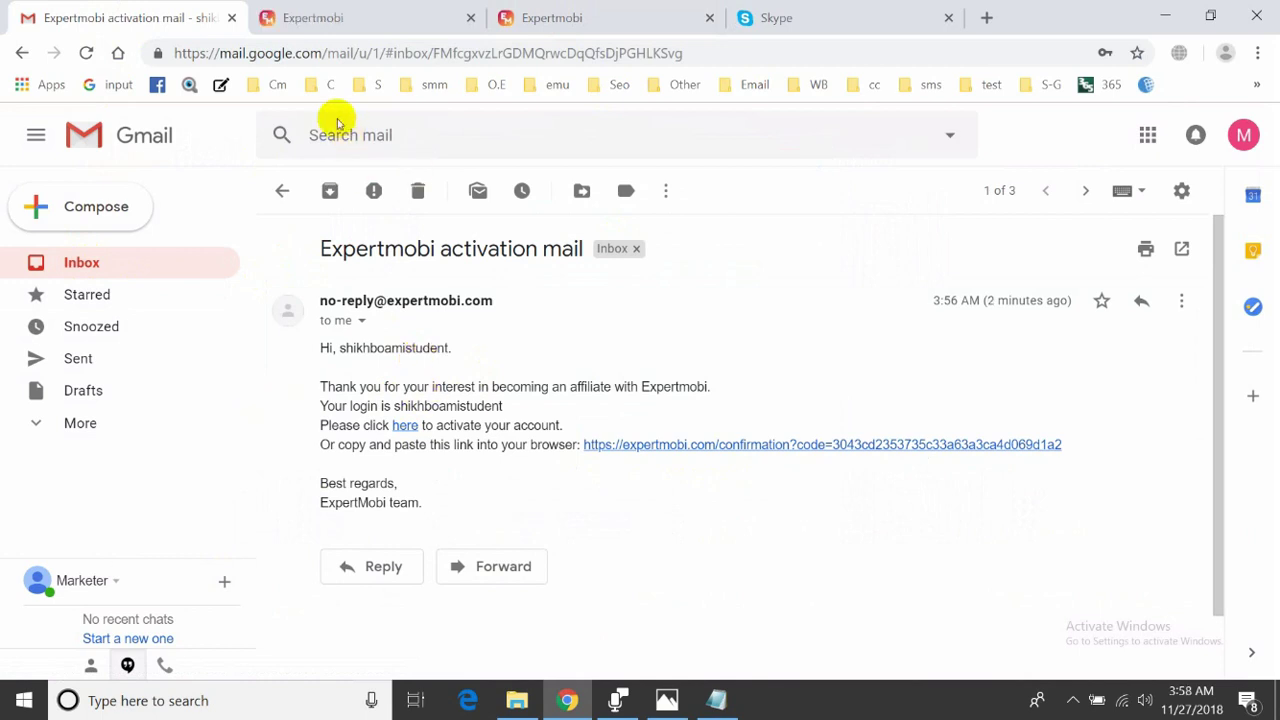
pyautogui.click(316, 17)
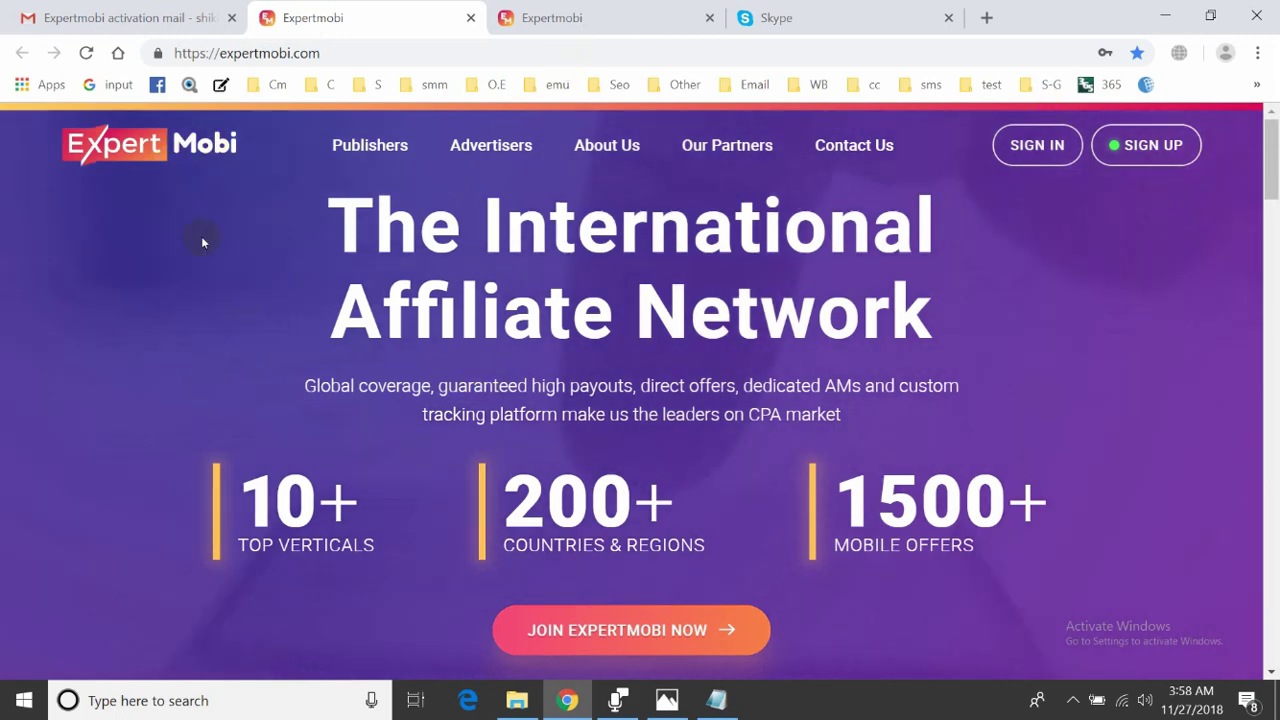
pyautogui.click(162, 25)
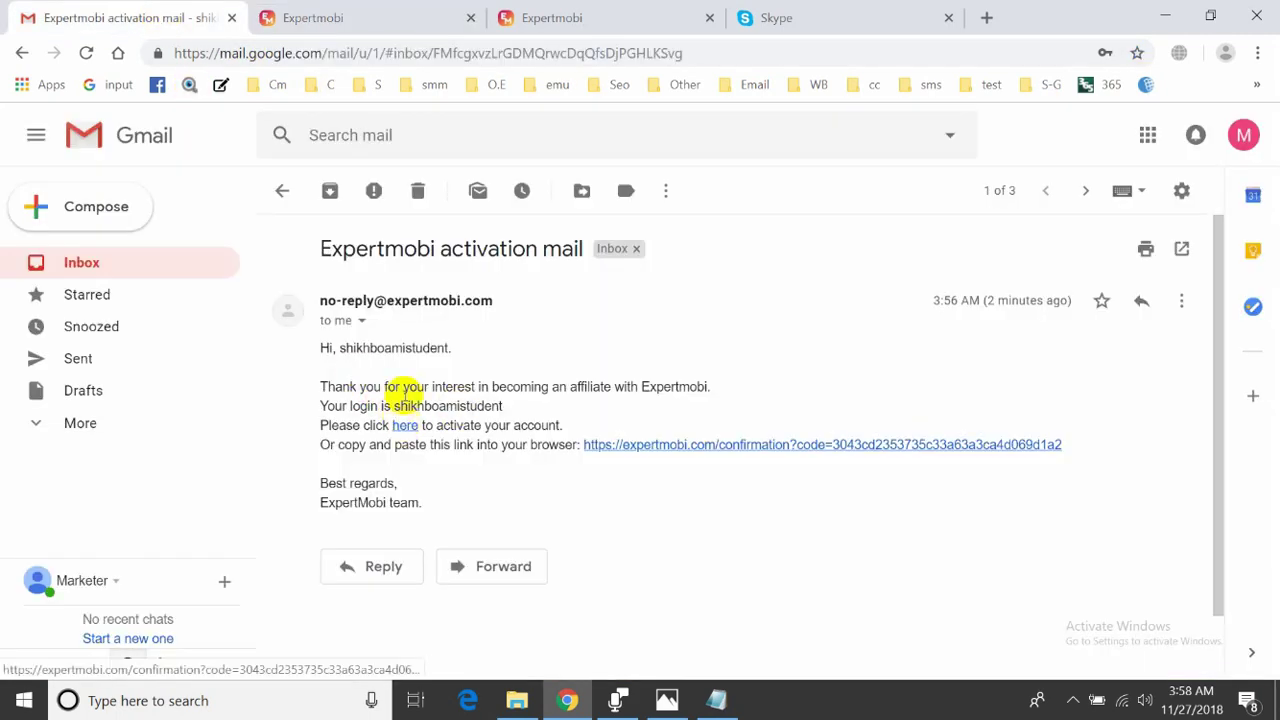
pyautogui.click(389, 17)
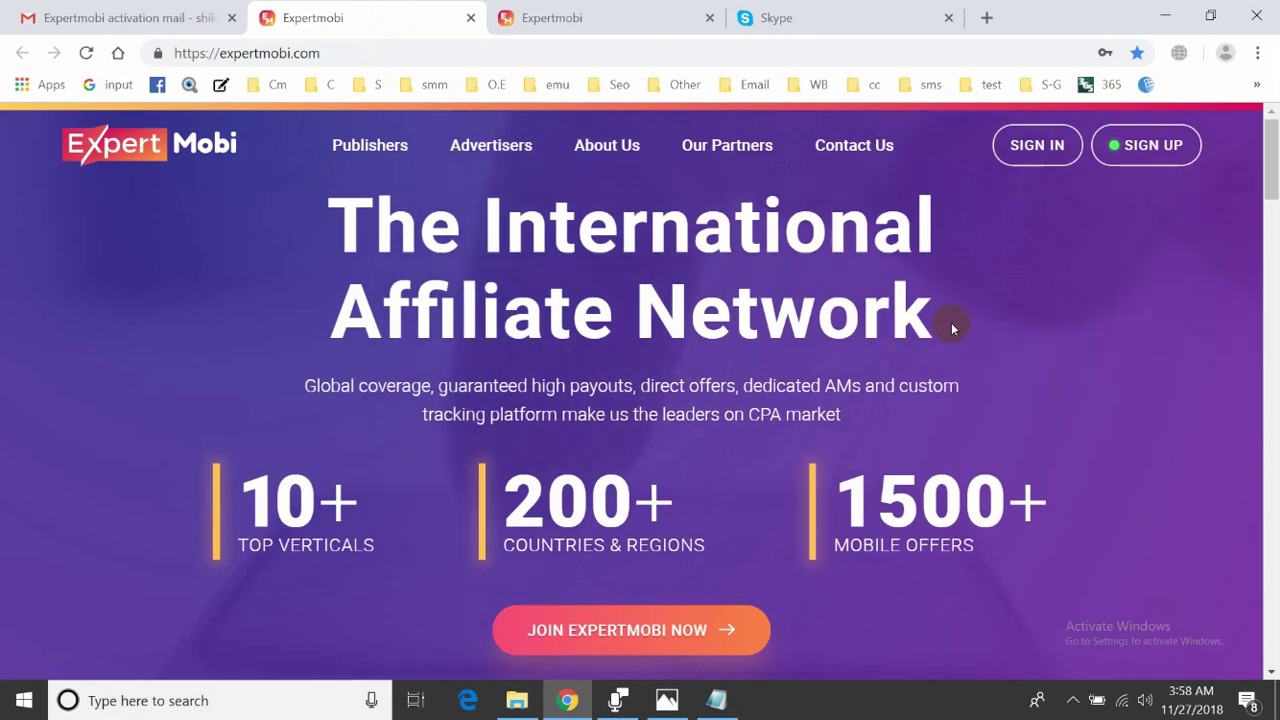
pyautogui.click(620, 20)
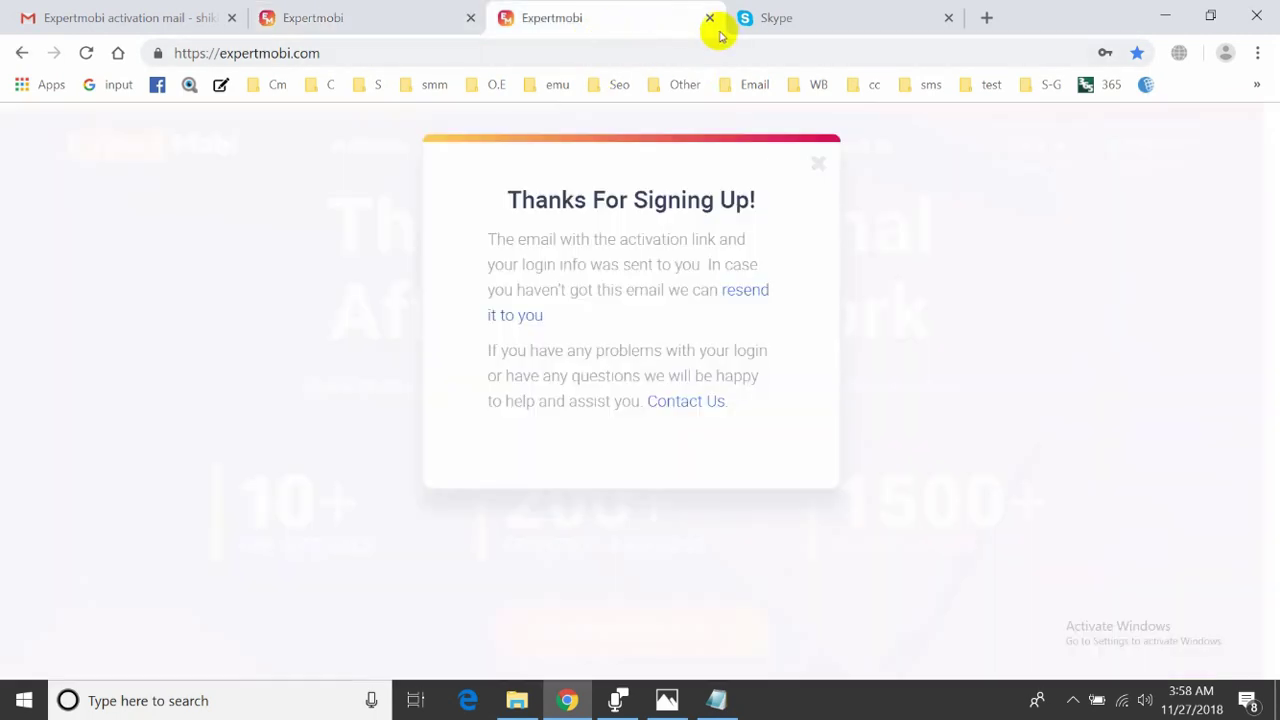
# - Open the ExpertMobi sign-in form and clear the autofilled login and password
pyautogui.click(405, 34)
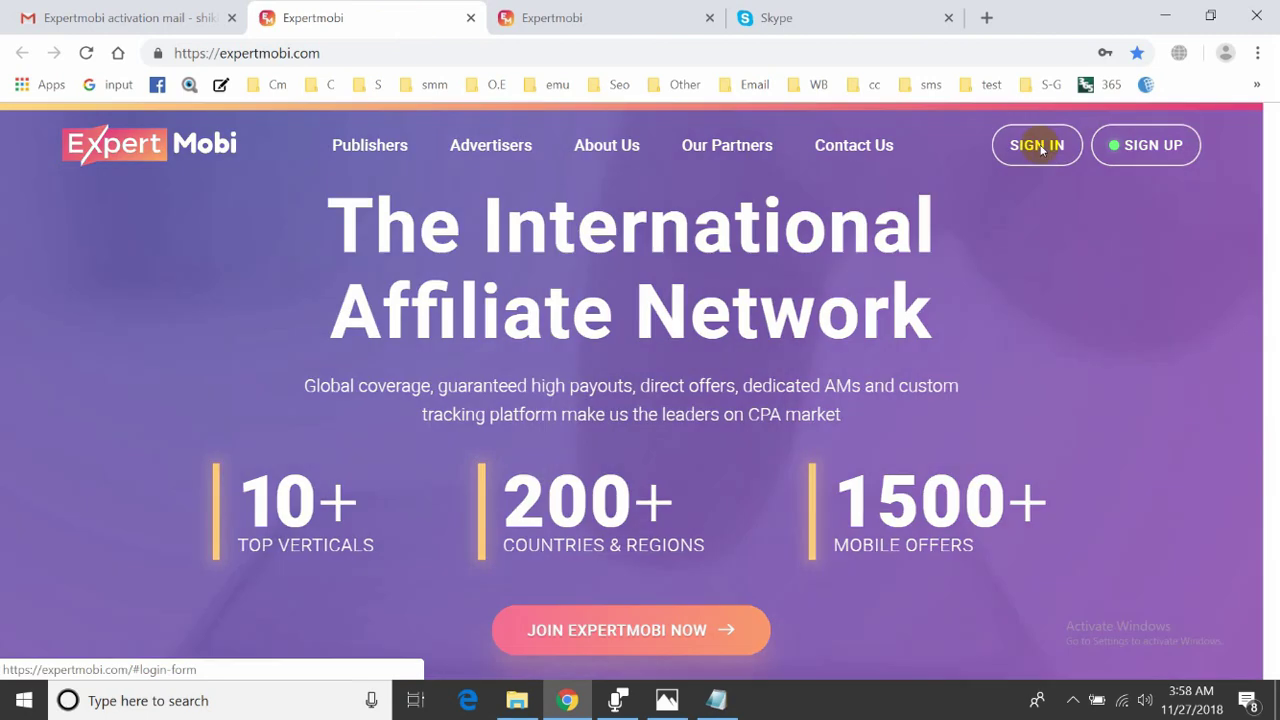
pyautogui.click(1037, 145)
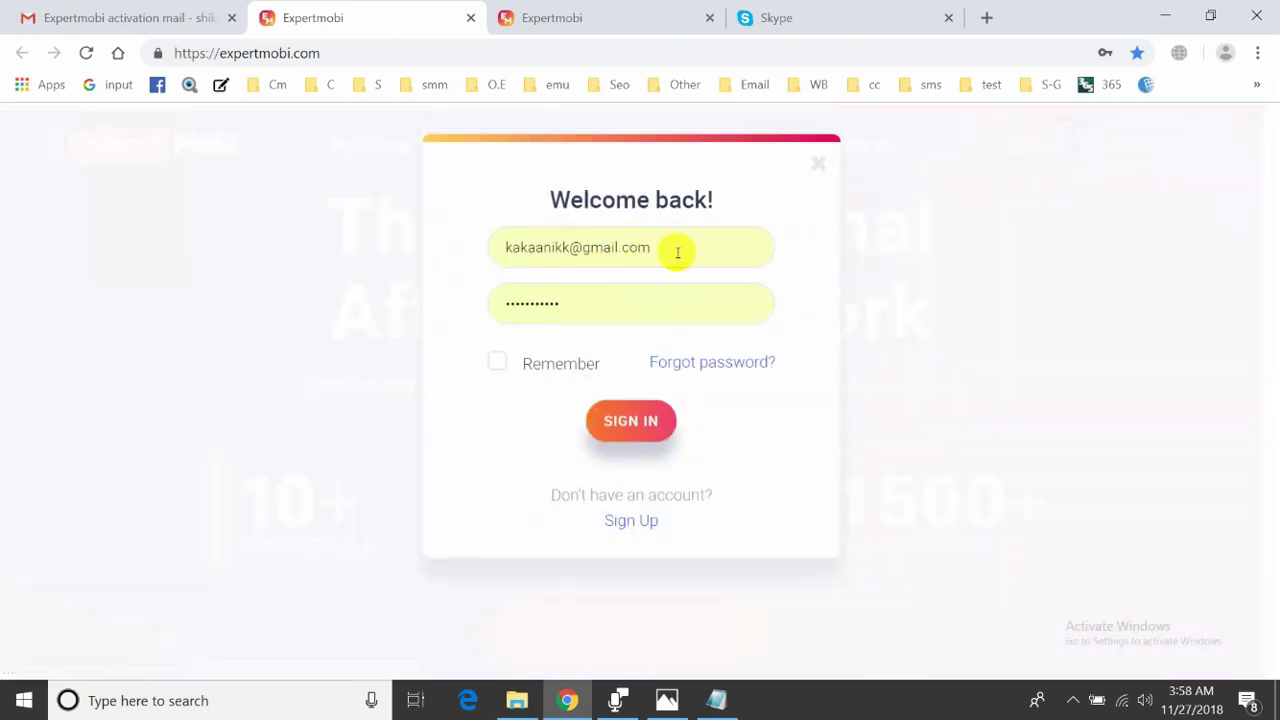
pyautogui.moveTo(640, 251); pyautogui.dragTo(371, 237)
pyautogui.press('BackSpace')
pyautogui.moveTo(588, 300); pyautogui.dragTo(429, 294)
pyautogui.press('BackSpace')
pyautogui.click(466, 281)
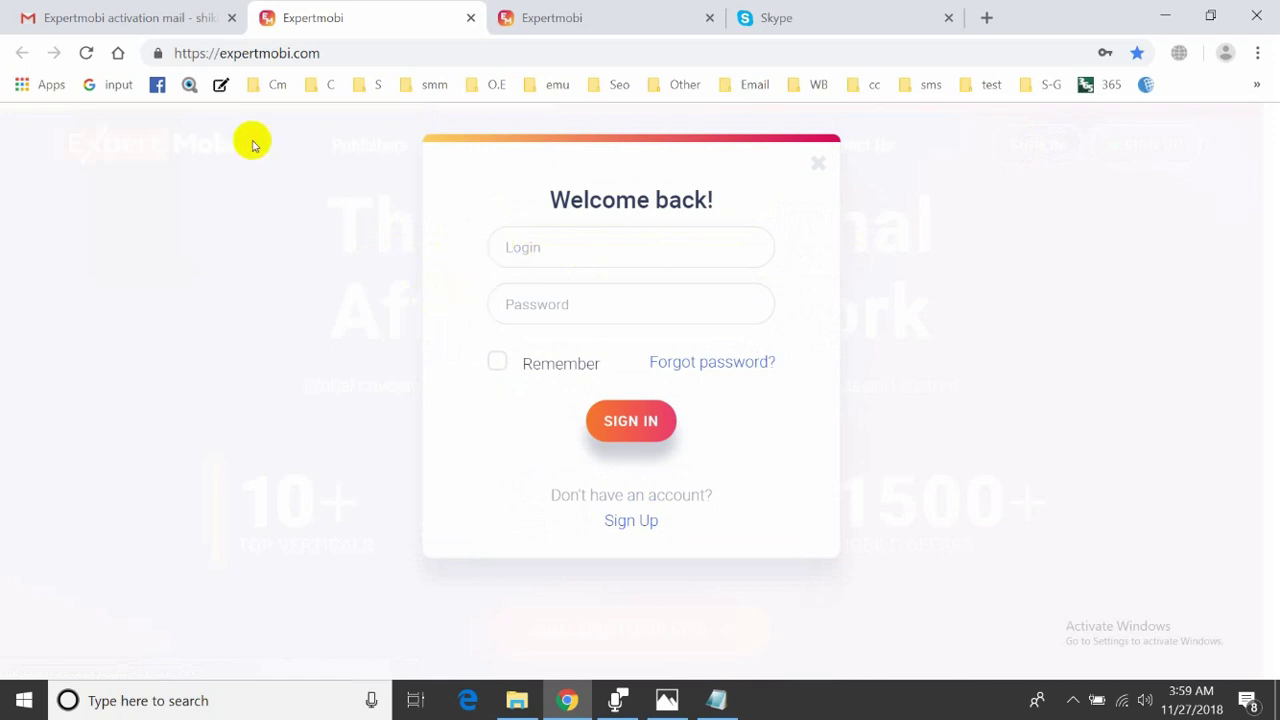
# - Copy the login name from the activation mail into Login and type the account password
pyautogui.click(168, 22)
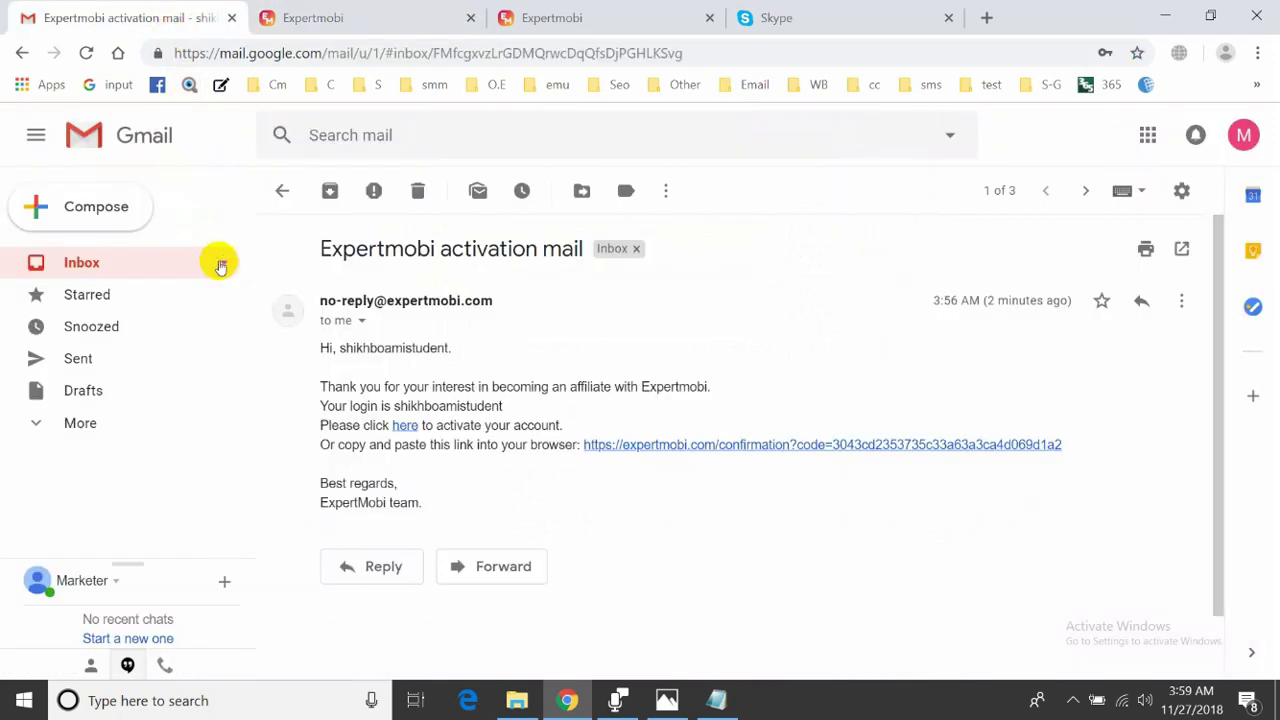
pyautogui.click(344, 346)
pyautogui.moveTo(344, 346); pyautogui.dragTo(449, 346)
pyautogui.rightClick(366, 350)
pyautogui.click(388, 364)
pyautogui.click(437, 17)
pyautogui.click(573, 258)
pyautogui.hotkey('ctrl', 'v')
pyautogui.click(578, 305)
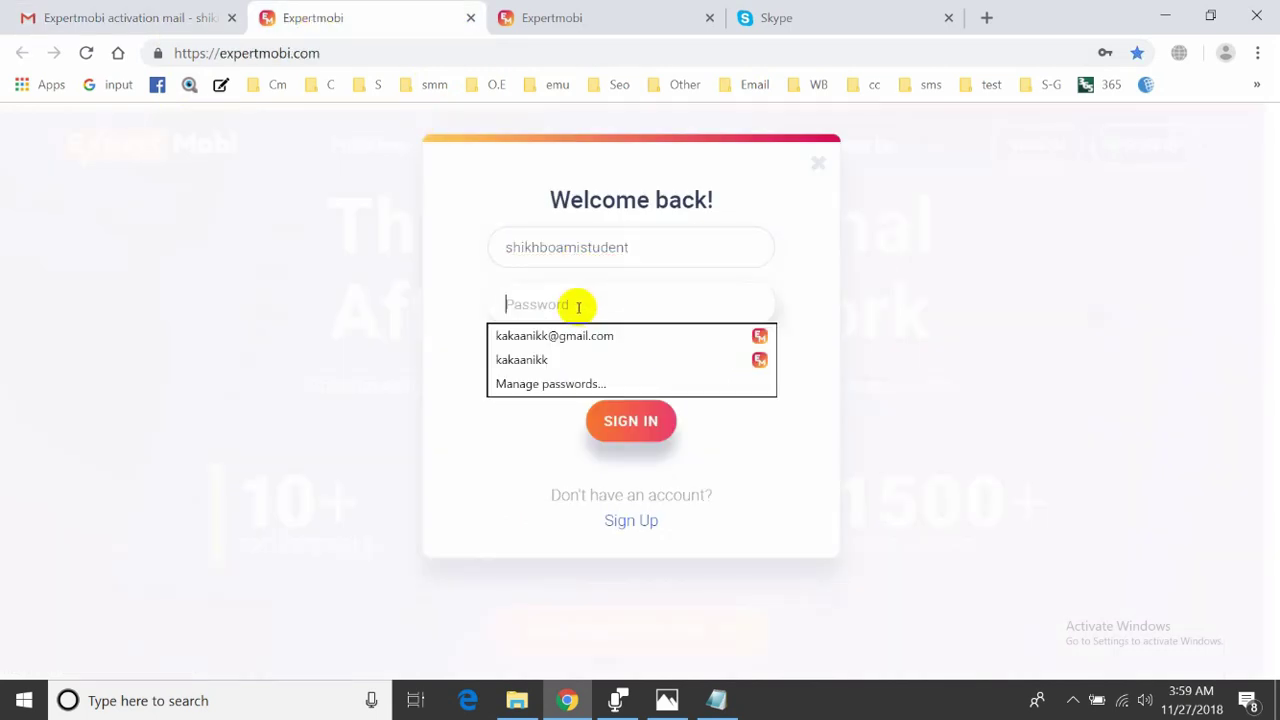
pyautogui.write('******')
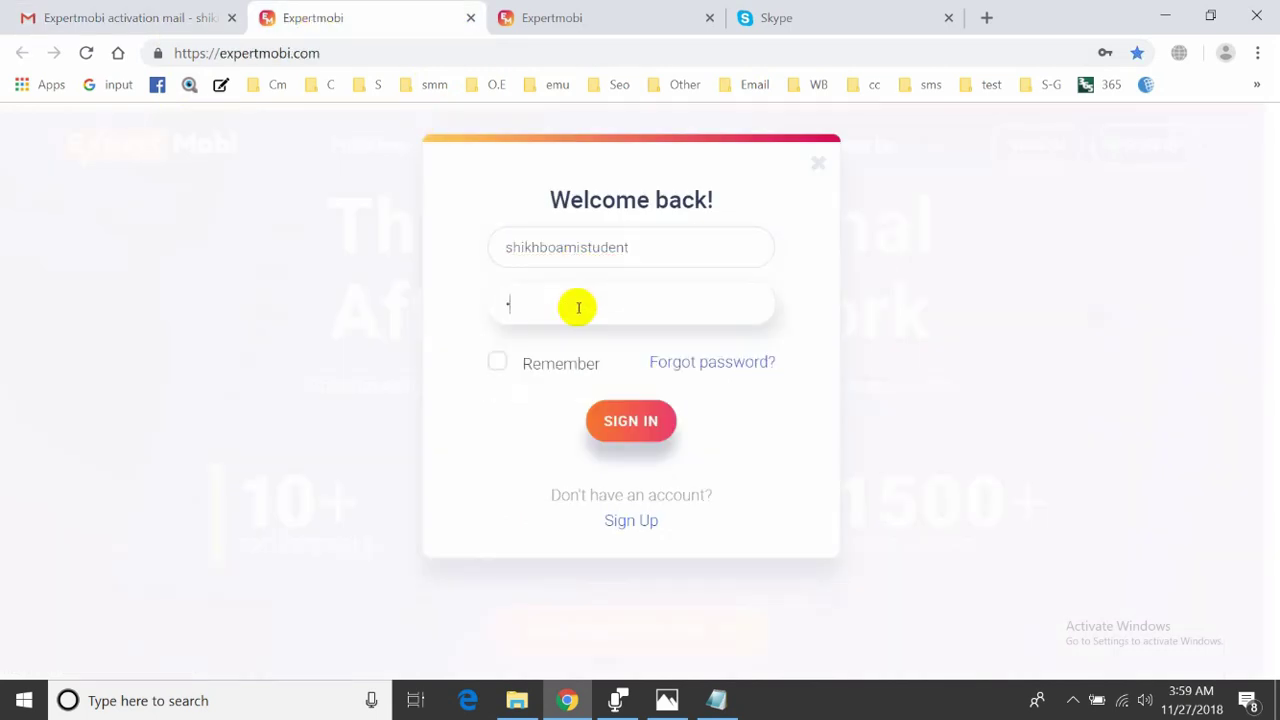
pyautogui.write('***')
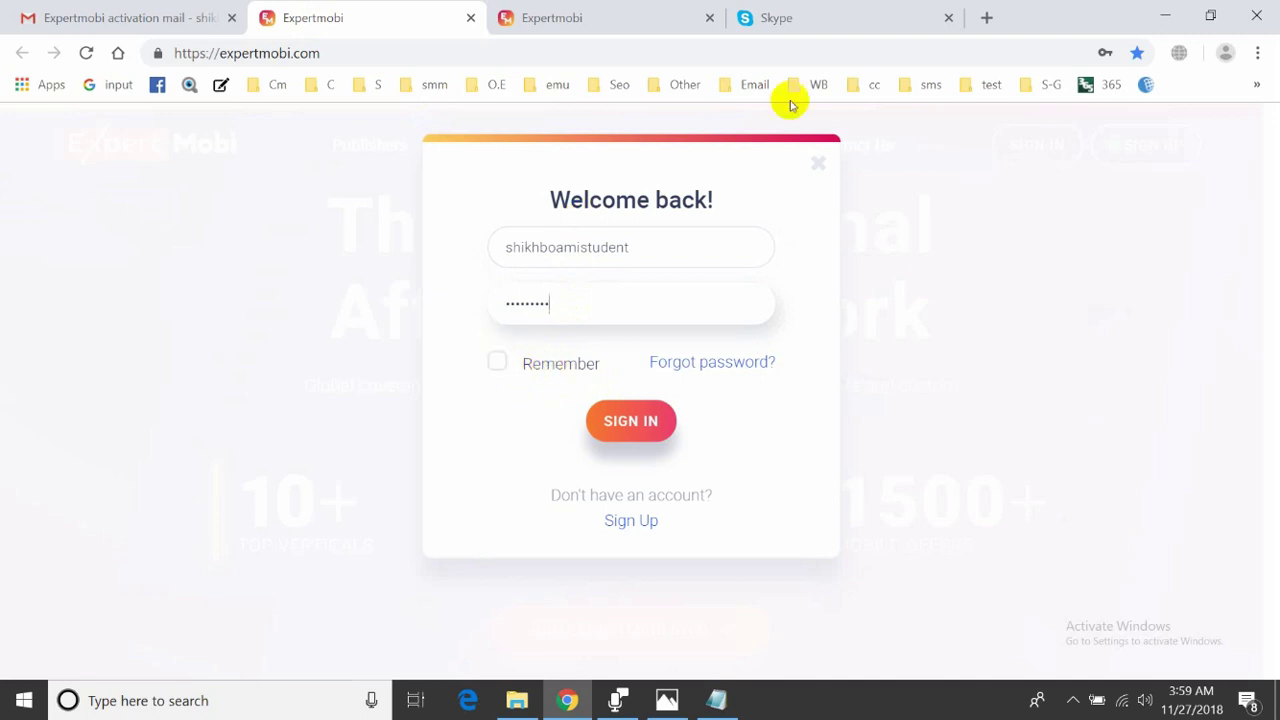
pyautogui.click(620, 433)
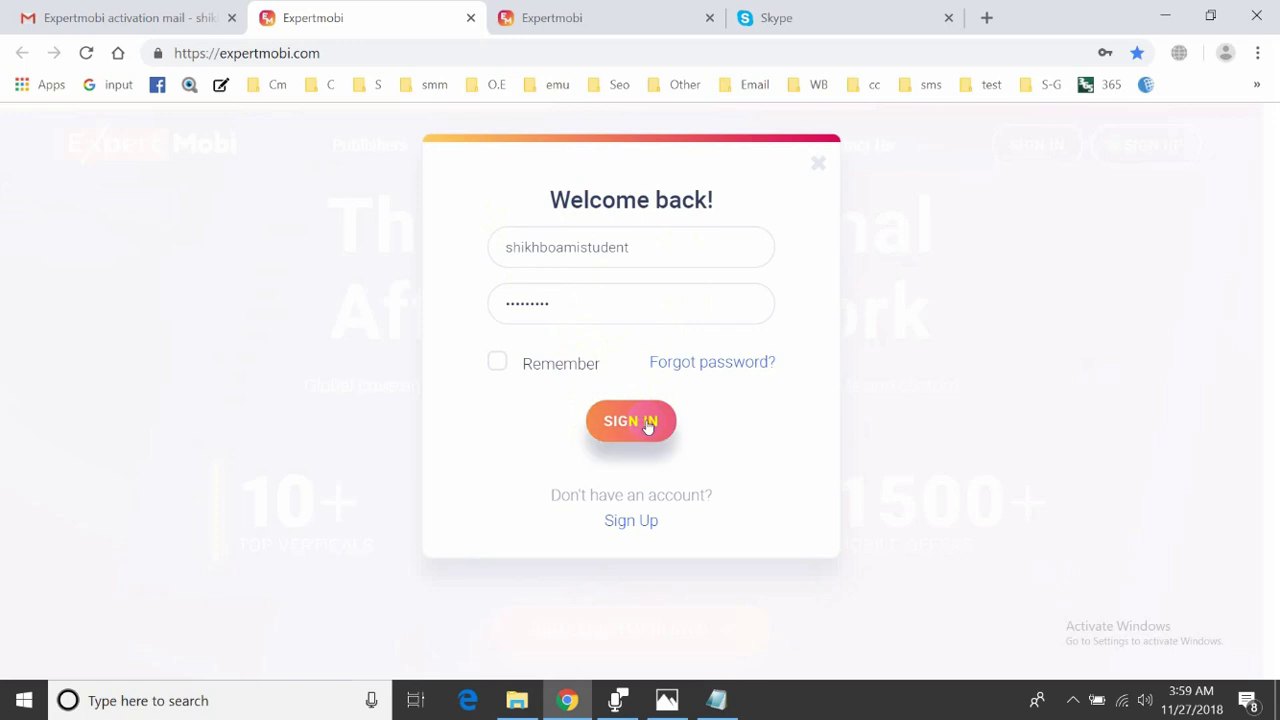
# - Submit the Welcome back sign-in to load the publisher Dashboard with $0 balance
pyautogui.click(647, 424)
pyautogui.click(646, 308)
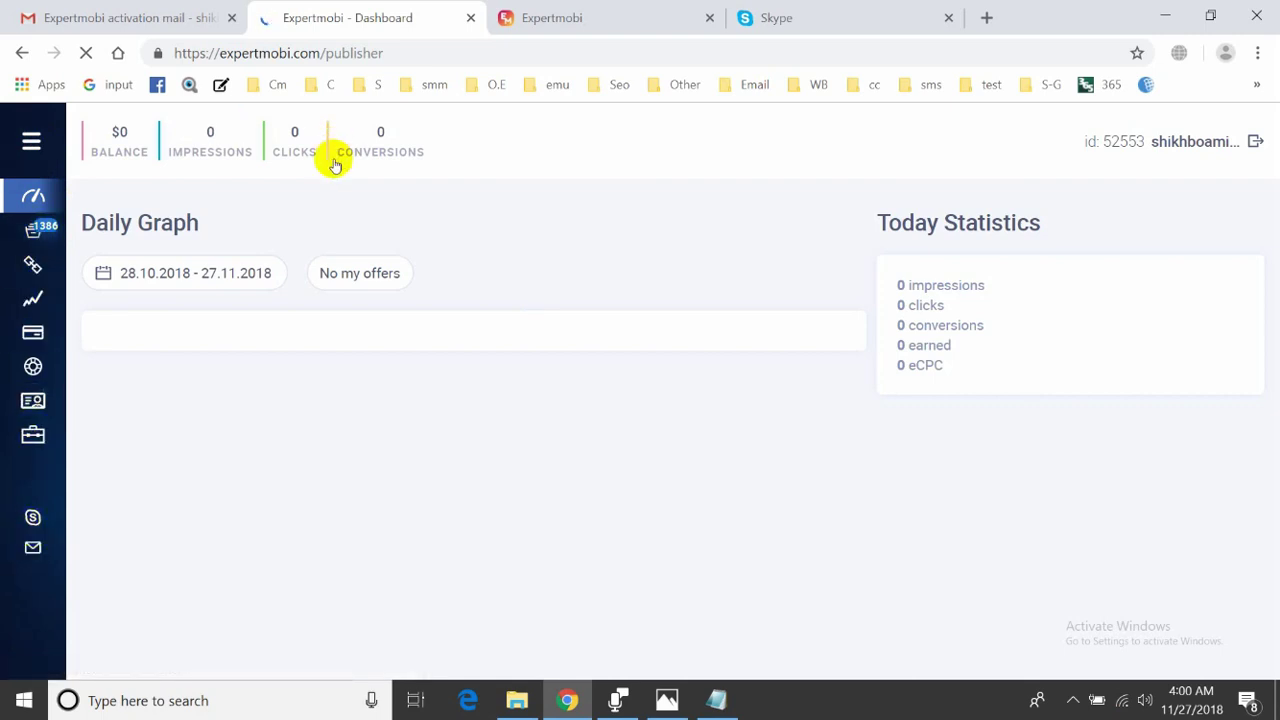
# - Zoom out, highlight the personal manager's Skype address in the sidebar, and bring up Skype for Web
pyautogui.hotkey('ctrl', '-')
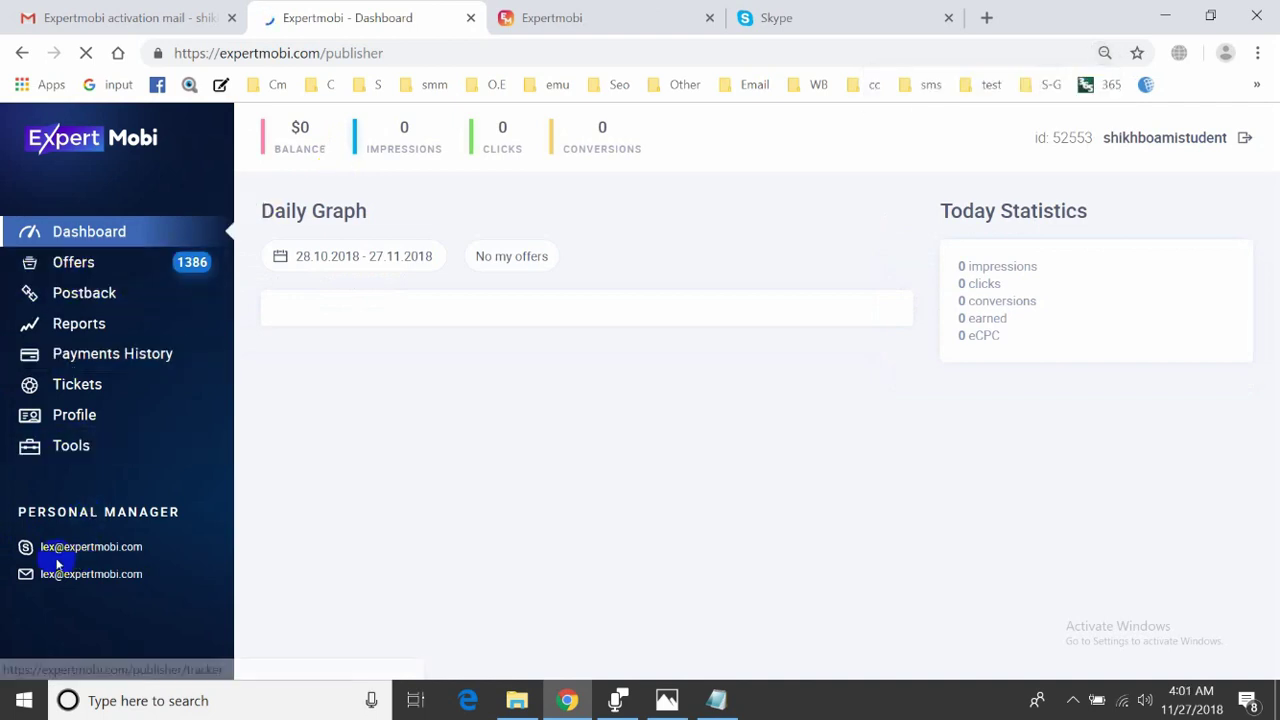
pyautogui.moveTo(145, 548); pyautogui.dragTo(26, 549)
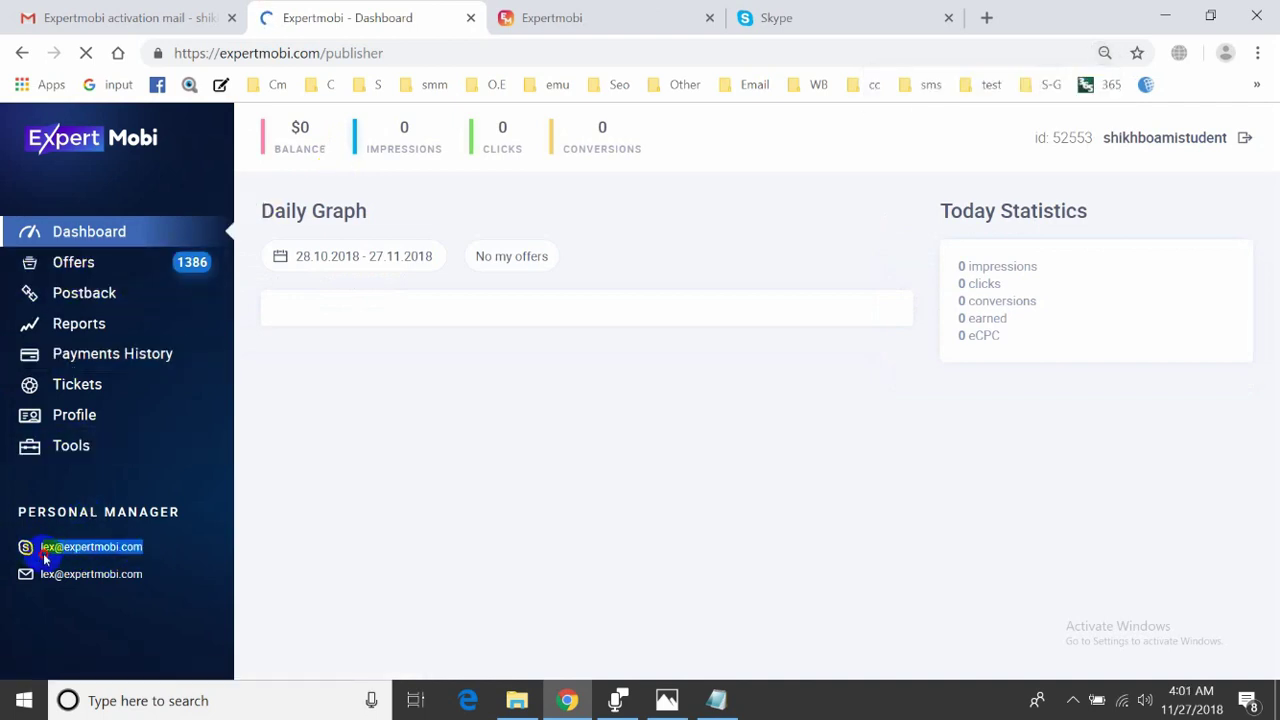
pyautogui.click(140, 604)
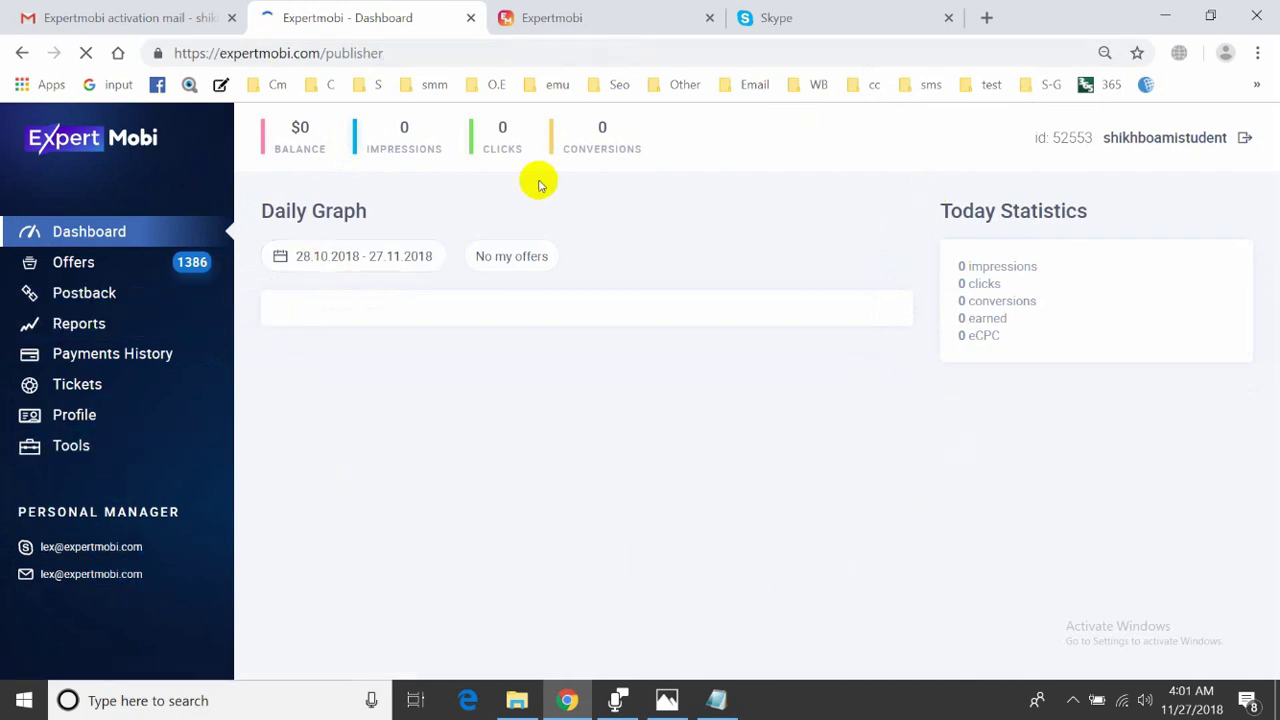
pyautogui.moveTo(157, 551); pyautogui.dragTo(36, 562)
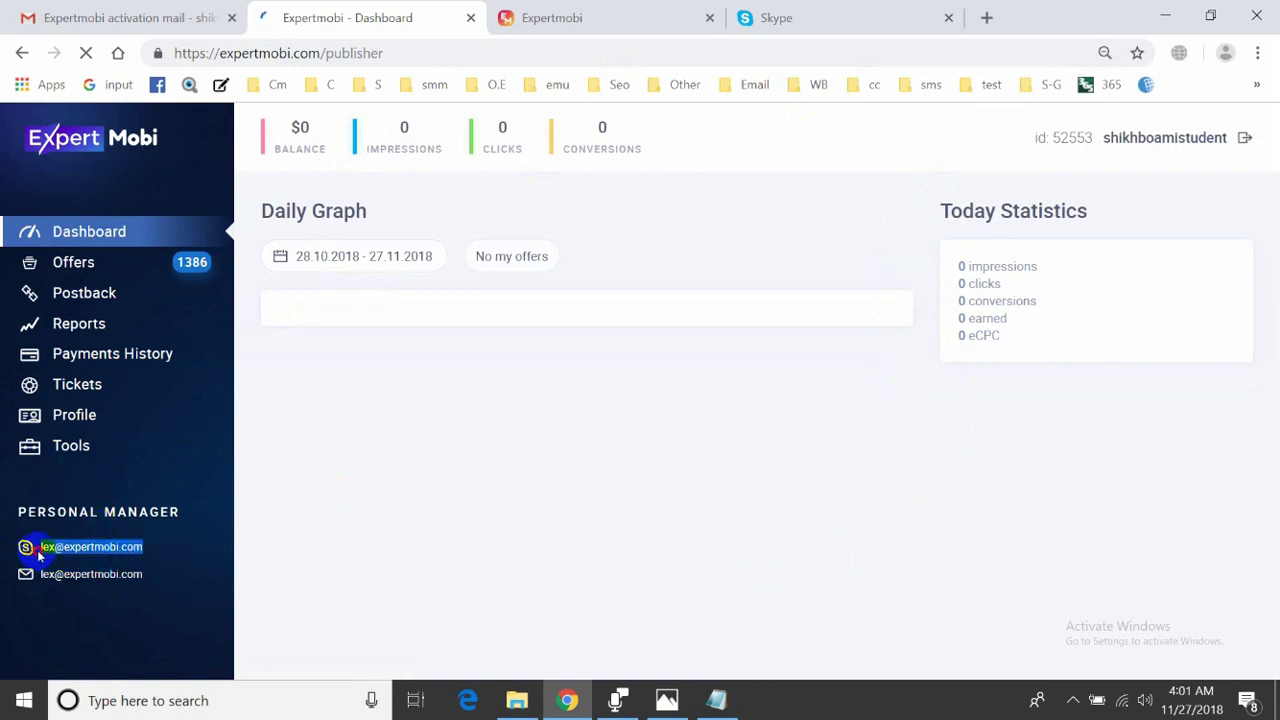
pyautogui.tripleClick(64, 548)
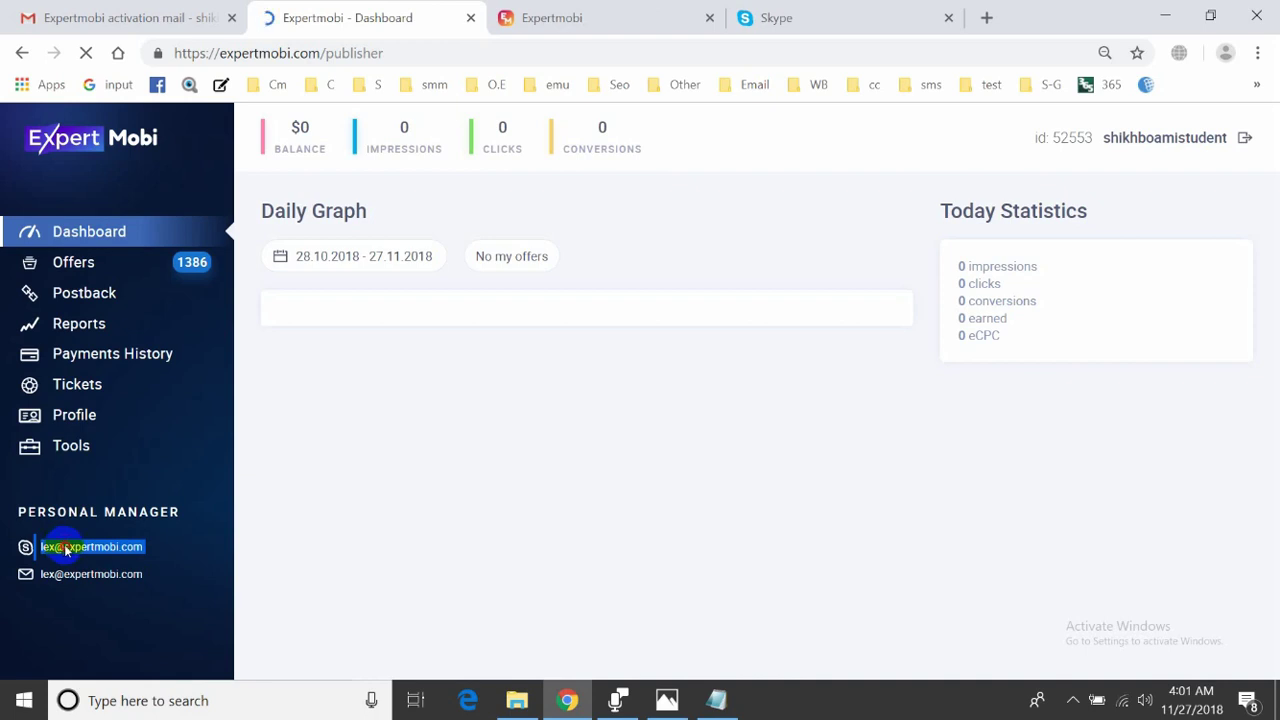
pyautogui.click(67, 546)
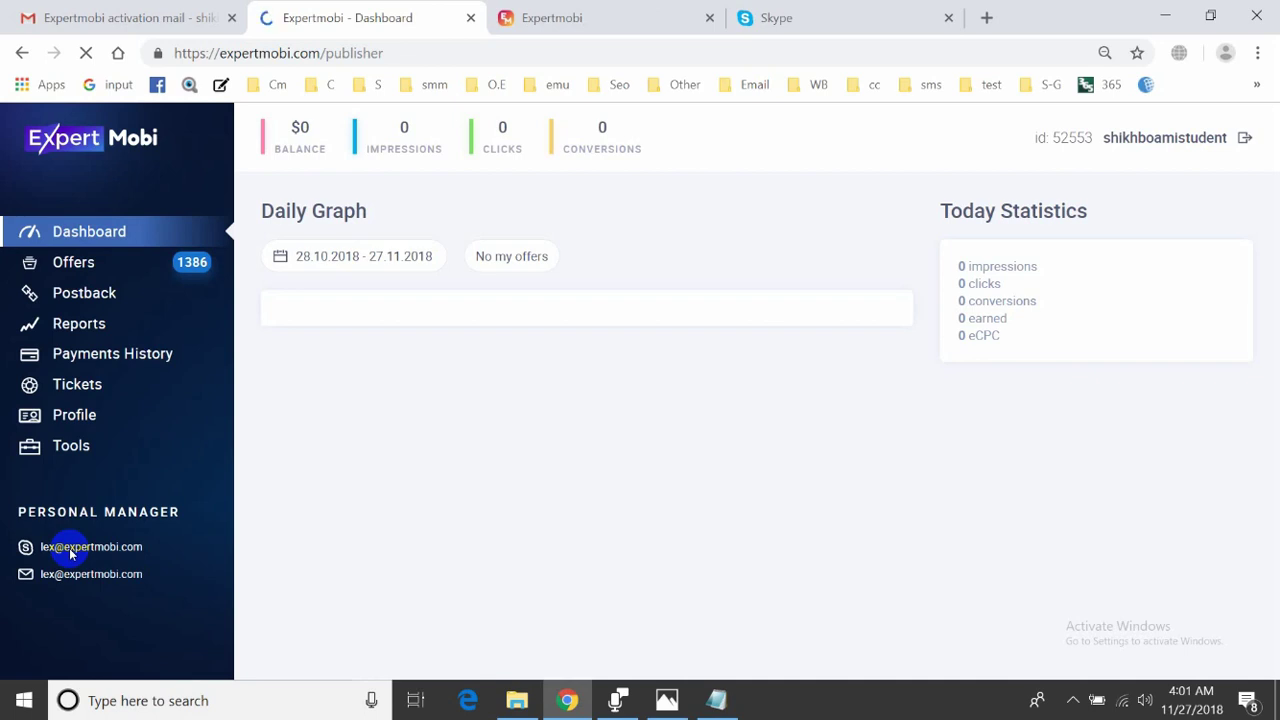
pyautogui.moveTo(157, 548); pyautogui.dragTo(40, 551)
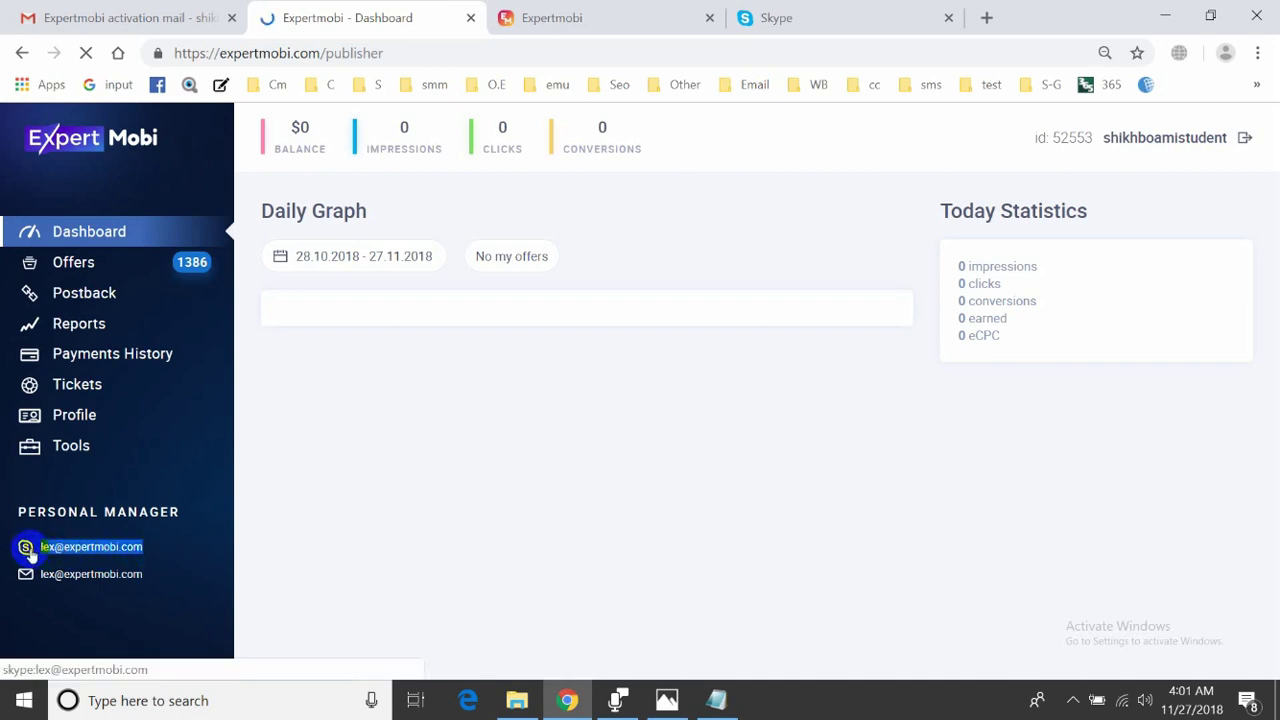
pyautogui.moveTo(160, 588); pyautogui.dragTo(45, 587)
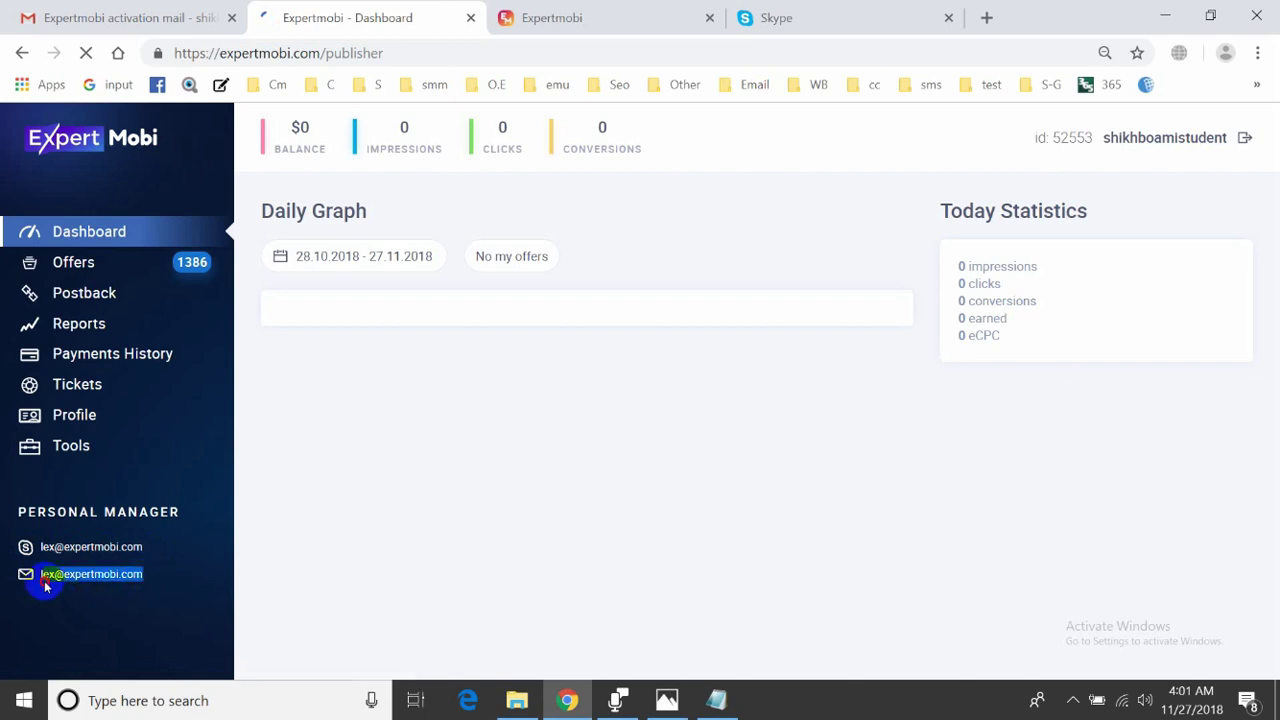
pyautogui.moveTo(168, 544); pyautogui.dragTo(43, 550)
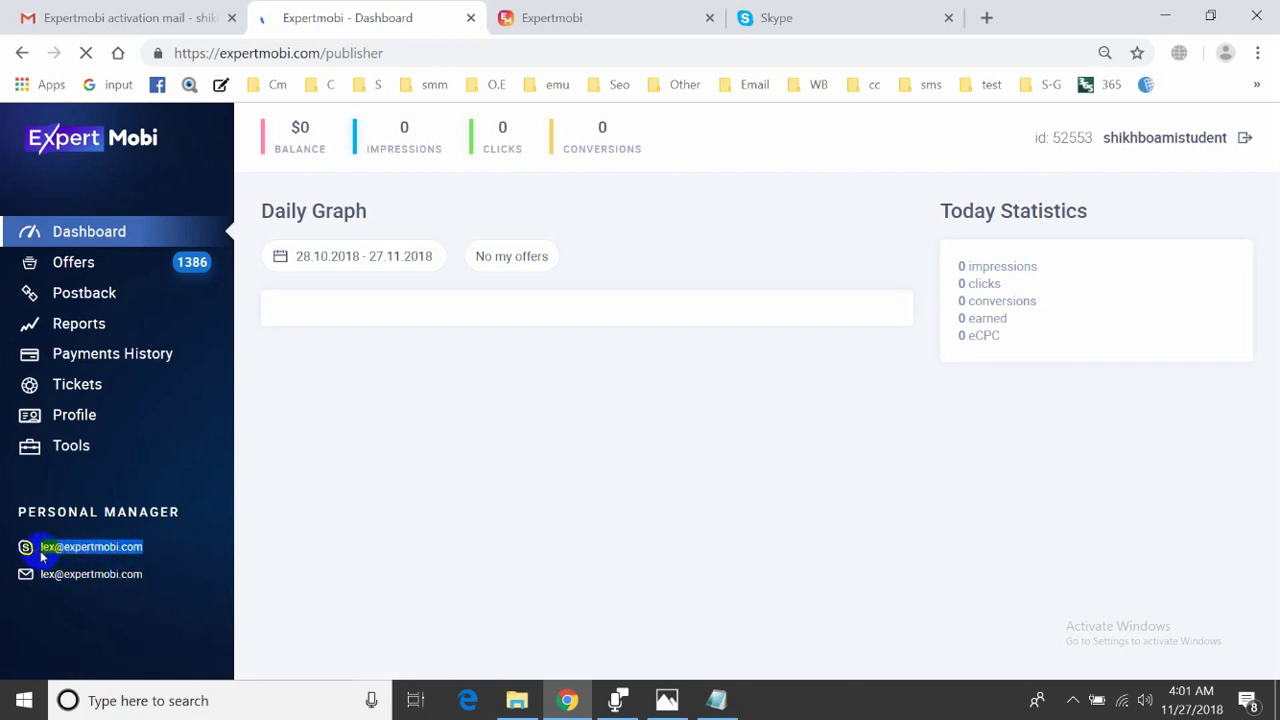
pyautogui.click(805, 17)
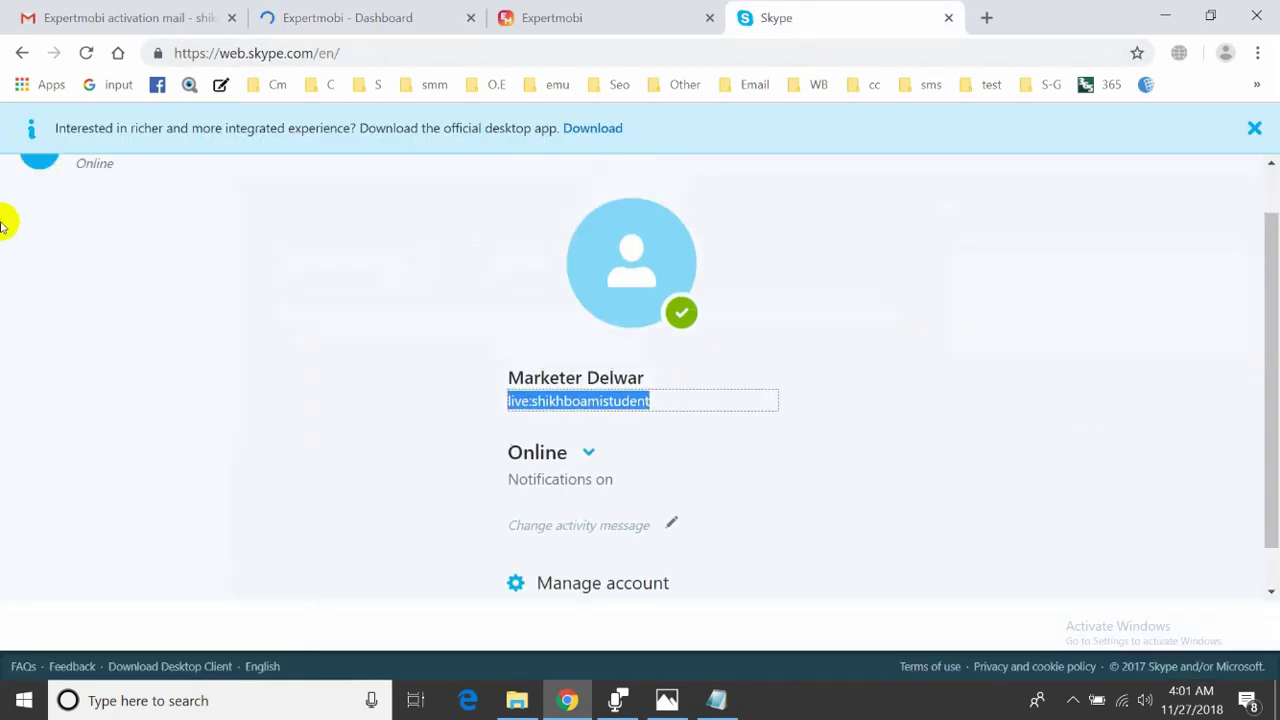
# - Restore the Skype web page and dismiss the notification permission prompt
pyautogui.click(20, 54)
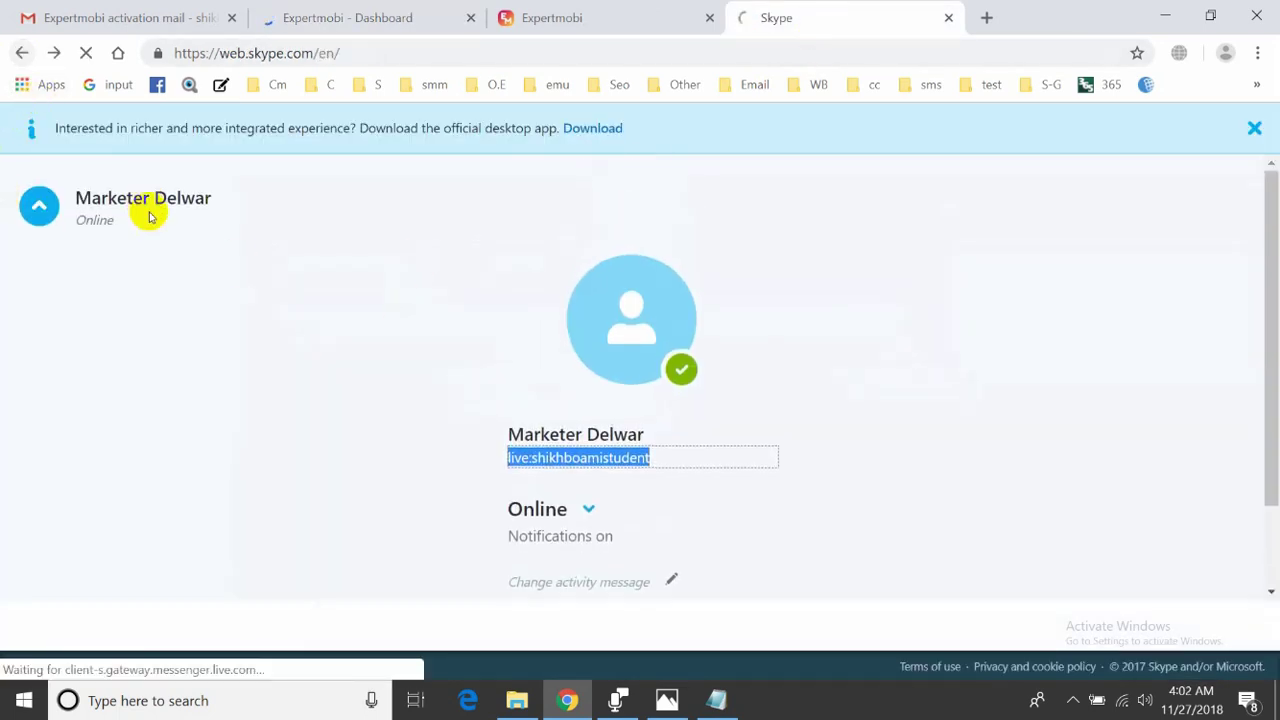
pyautogui.click(38, 206)
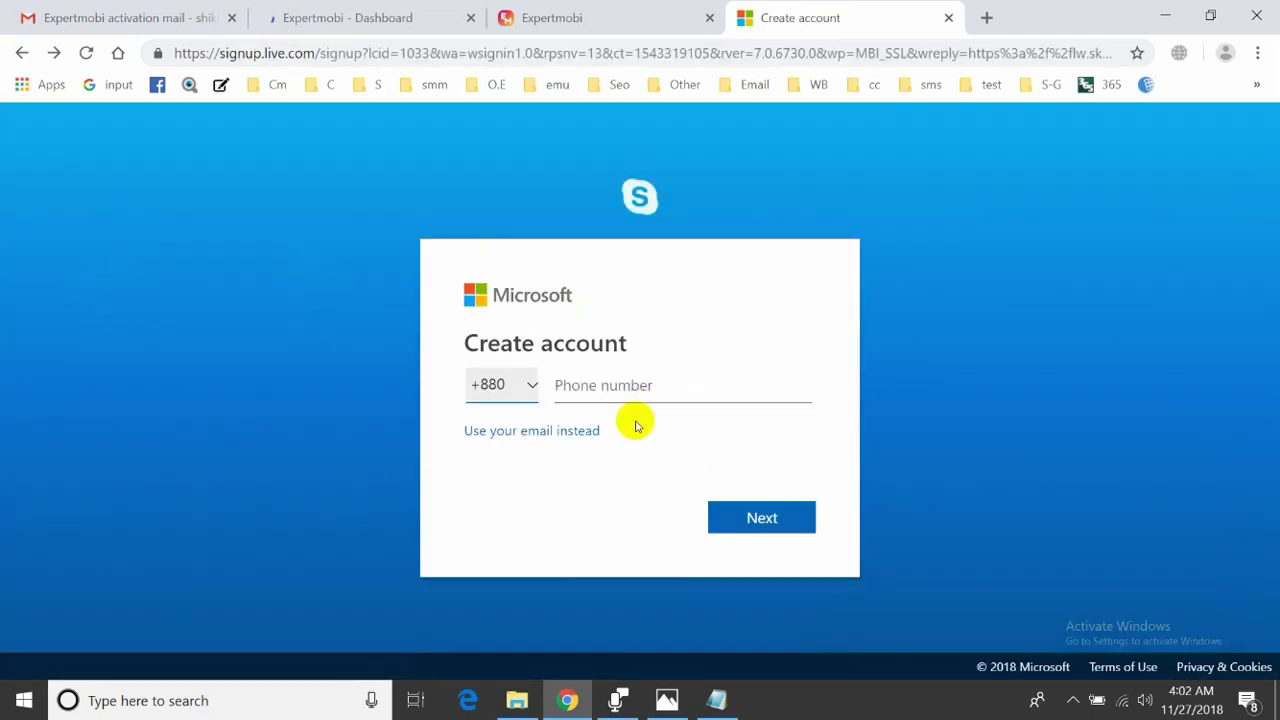
pyautogui.click(54, 54)
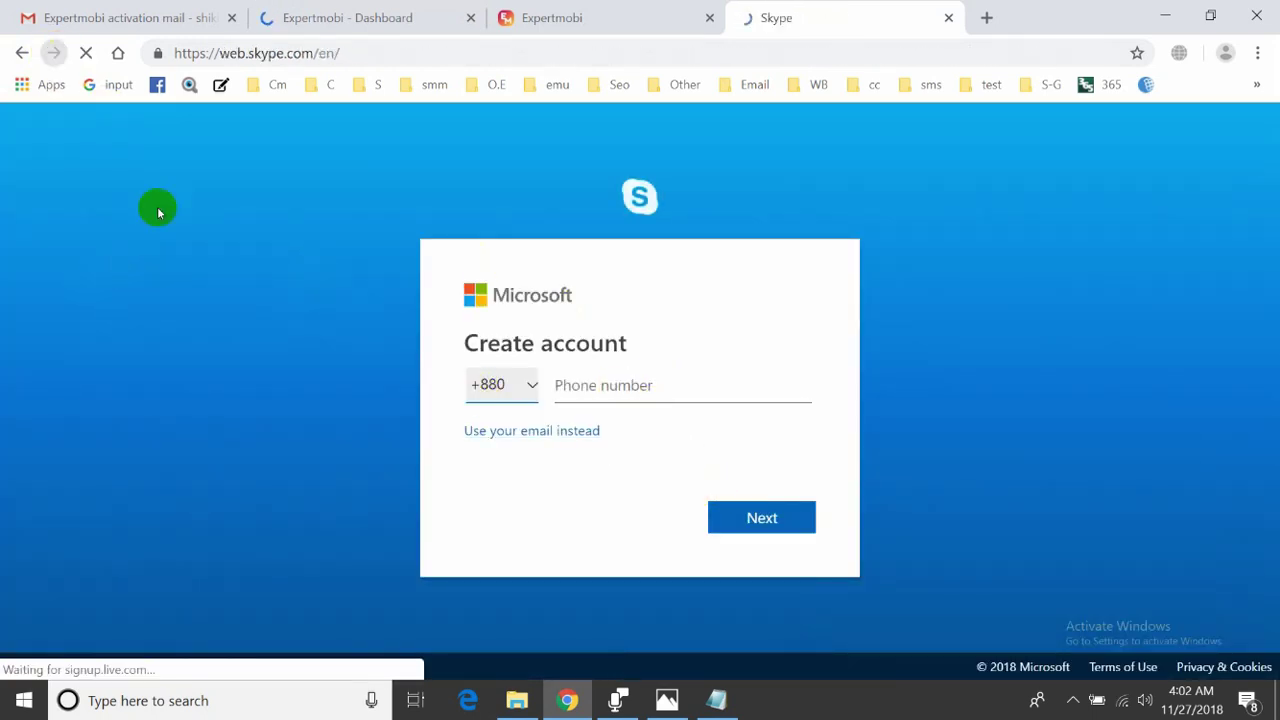
pyautogui.click(443, 94)
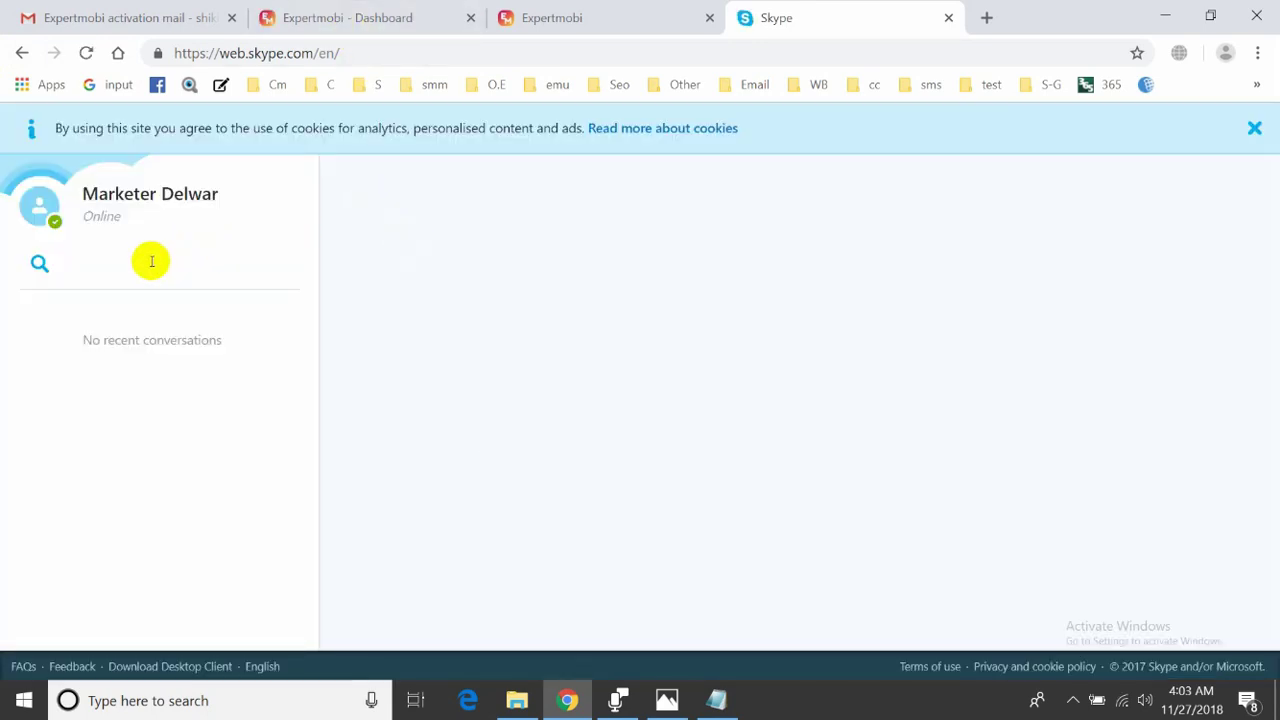
# - Copy the manager's Skype address and search it in Skype, which finds no results
pyautogui.click(340, 17)
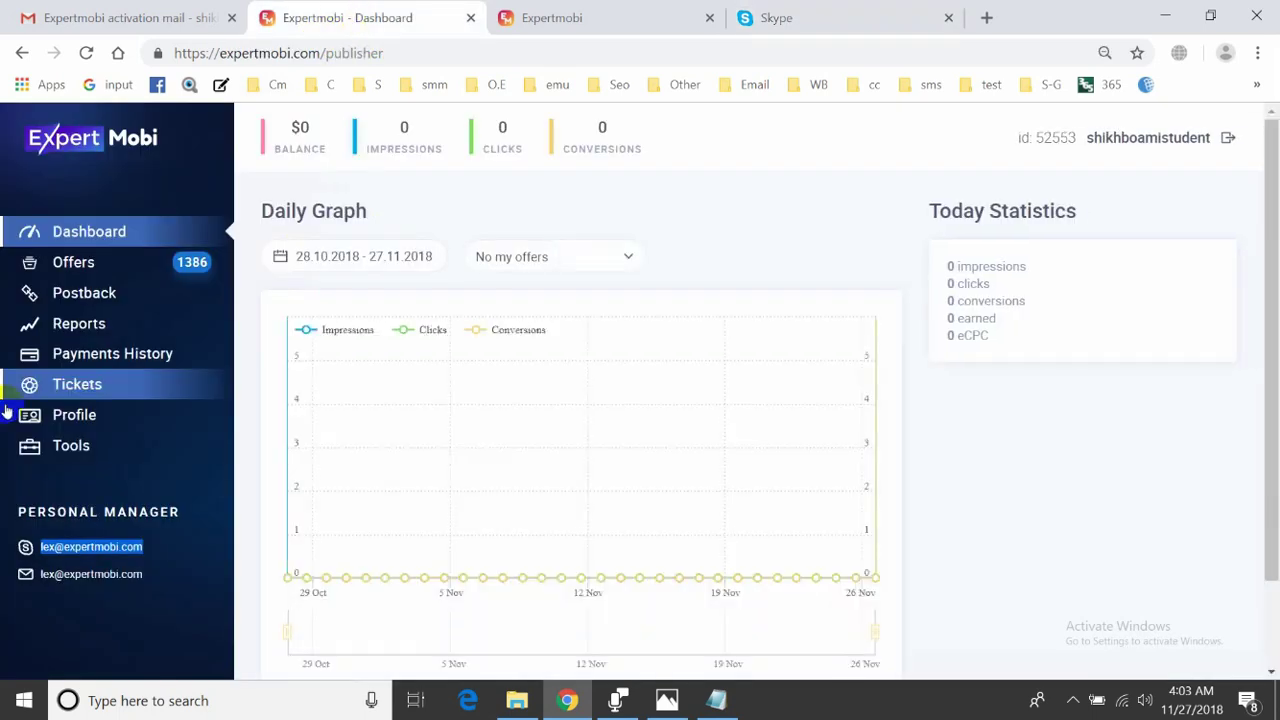
pyautogui.rightClick(64, 547)
pyautogui.click(85, 566)
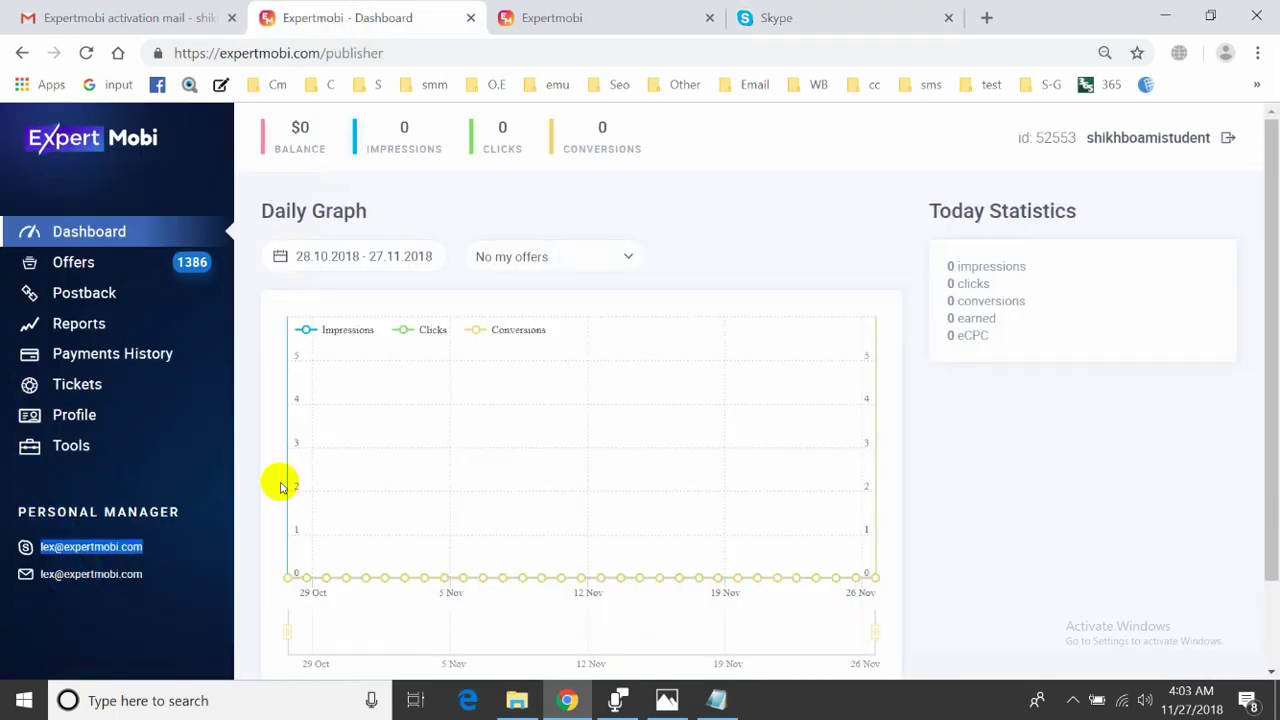
pyautogui.click(772, 20)
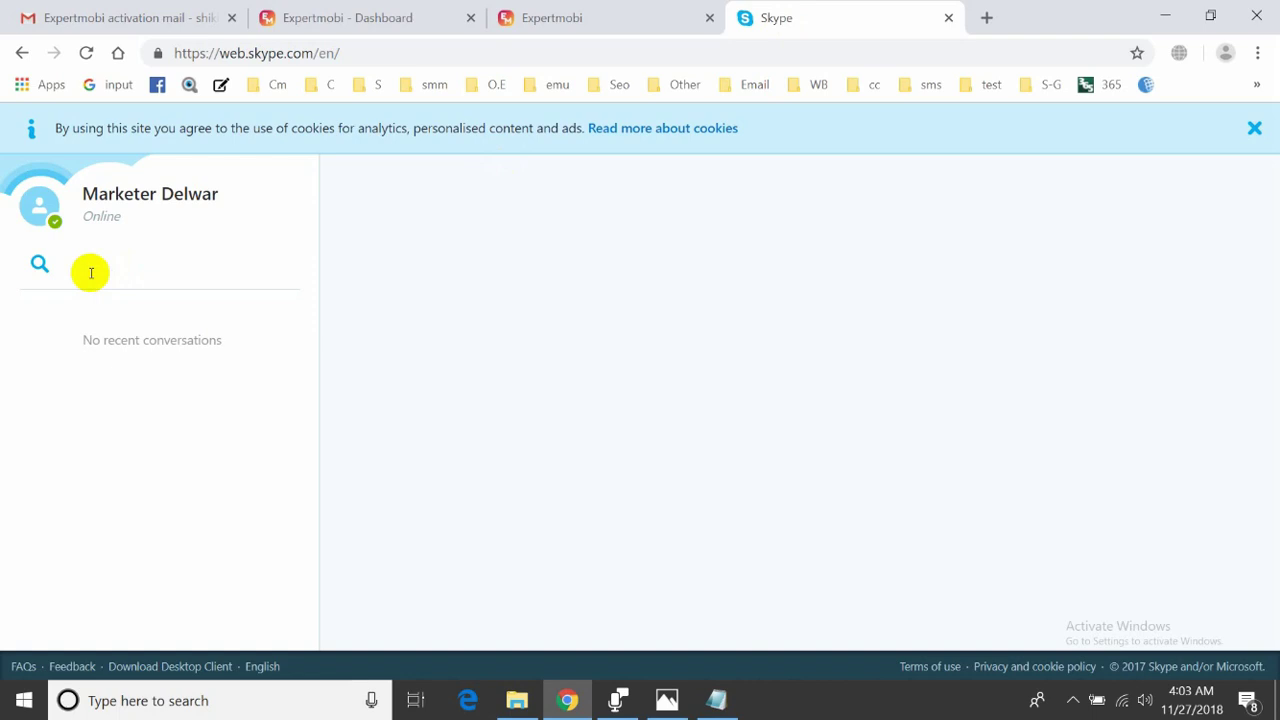
pyautogui.click(90, 272)
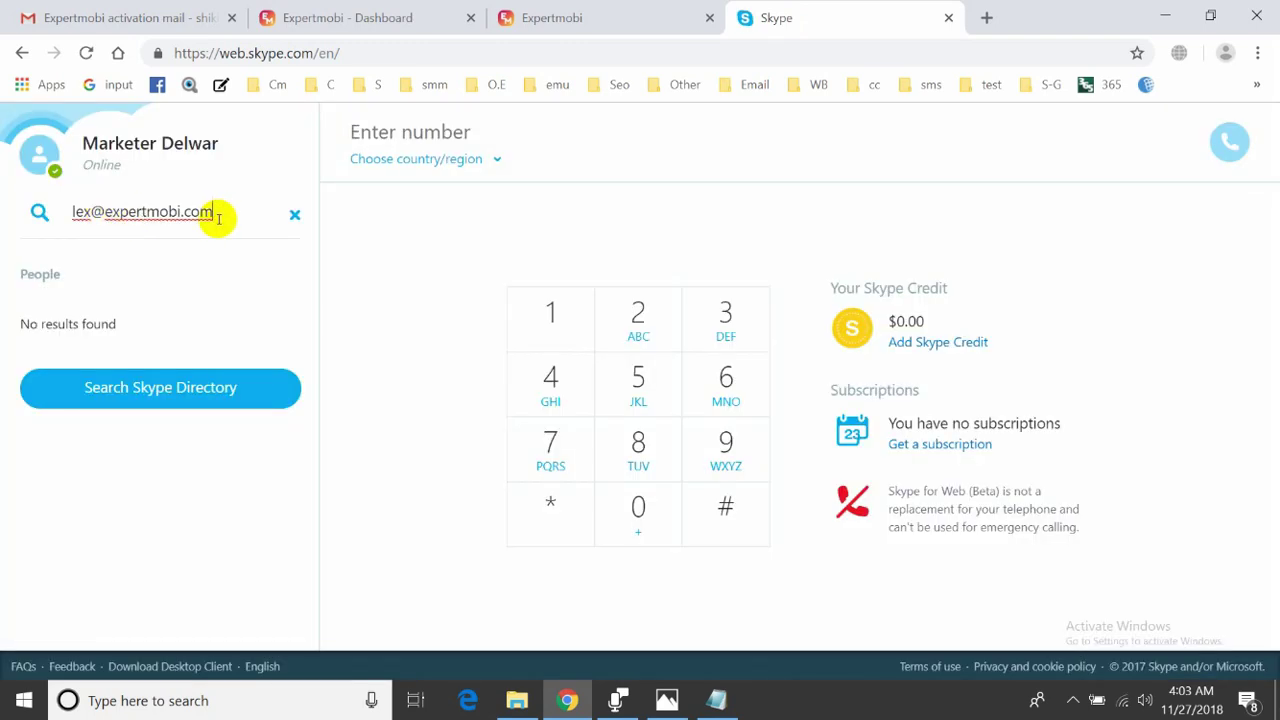
pyautogui.press('Return')
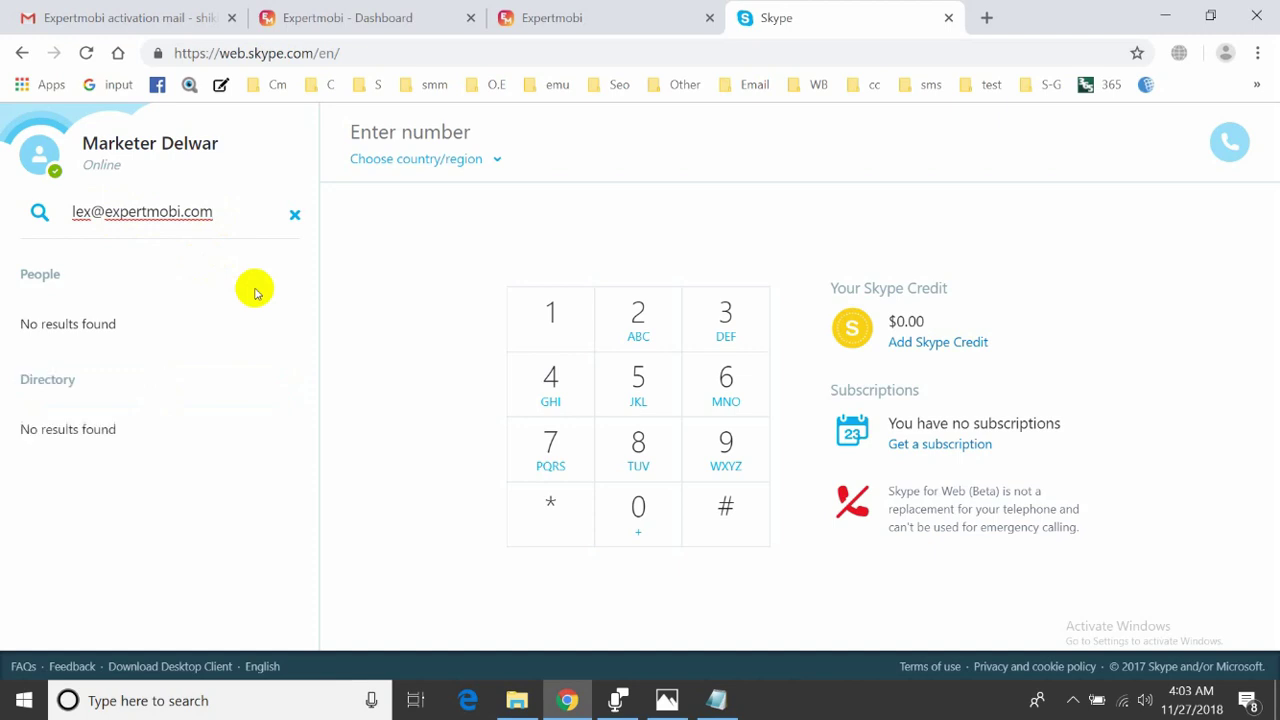
pyautogui.moveTo(242, 218); pyautogui.dragTo(10, 192)
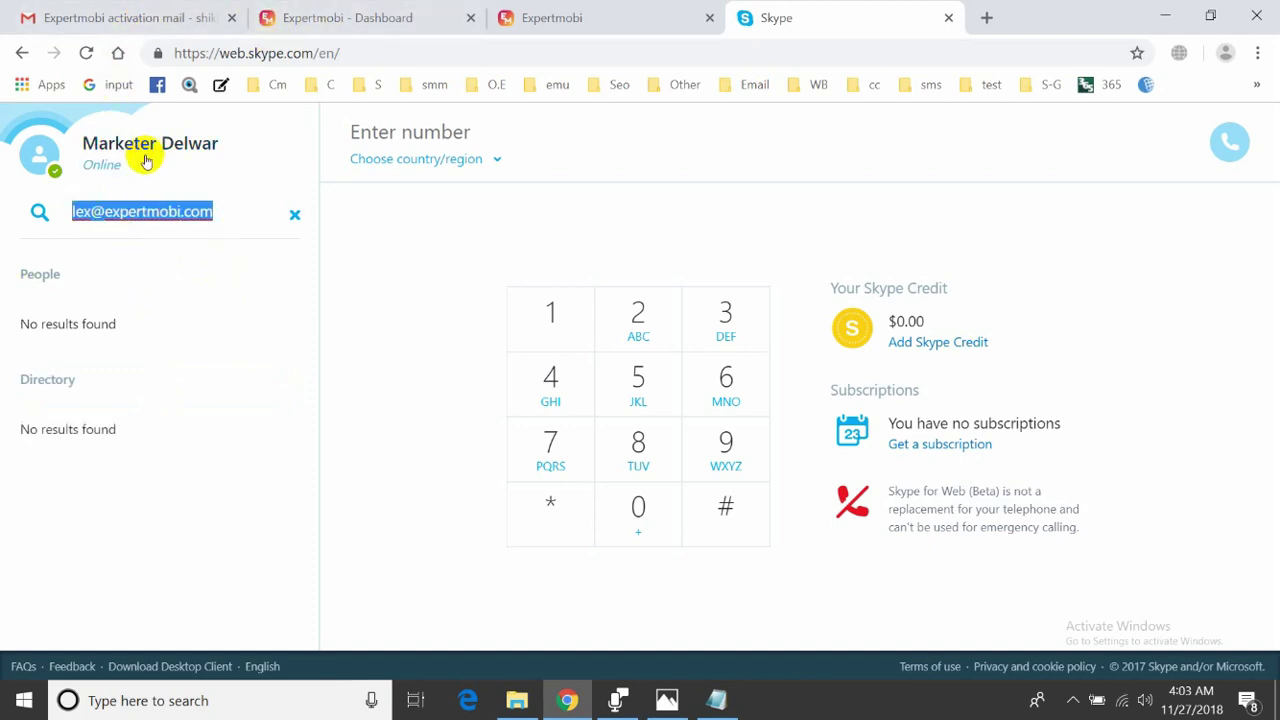
pyautogui.click(615, 15)
pyautogui.click(337, 24)
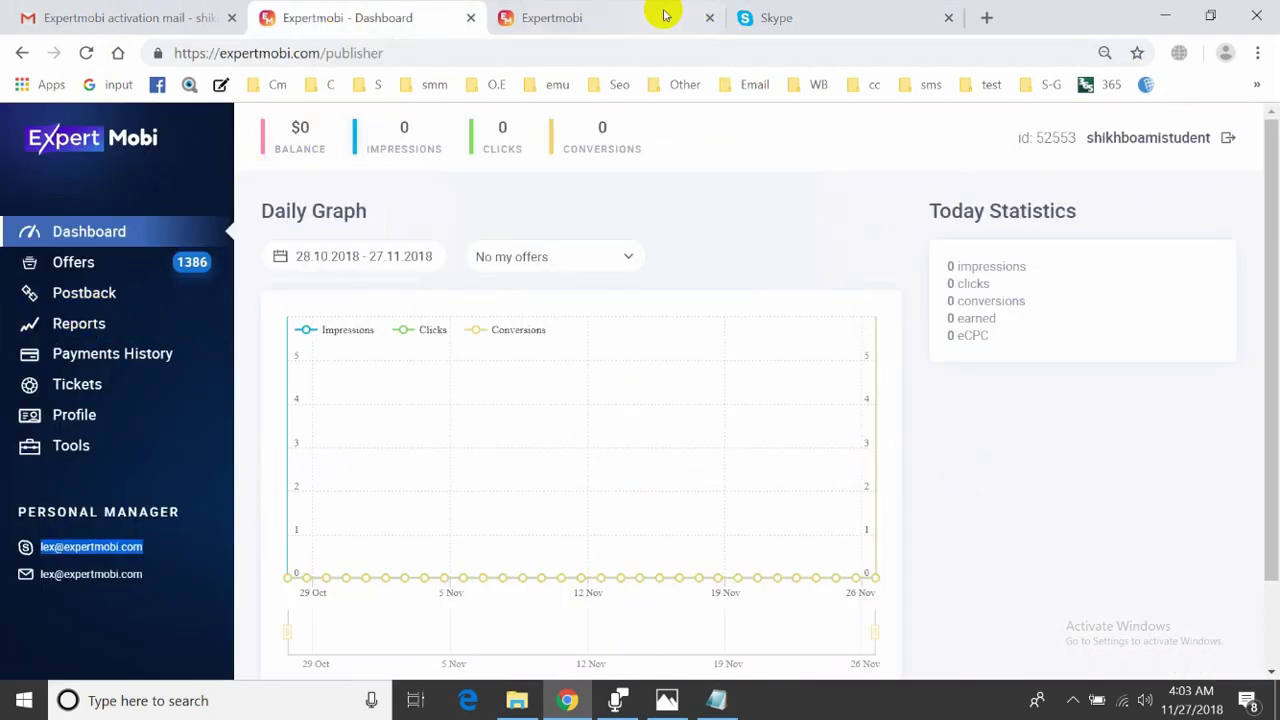
# - Close the extra ExpertMobi sign-in tab, clear the sidebar selection, and open Tools
pyautogui.click(708, 18)
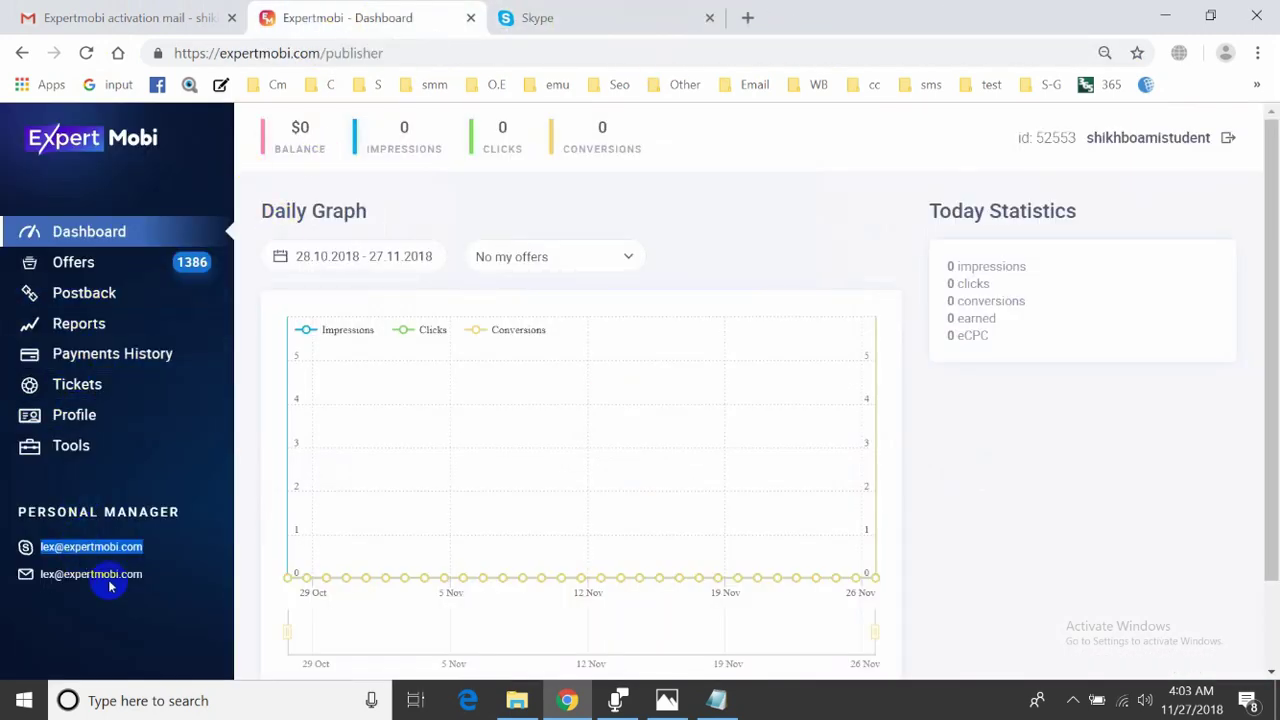
pyautogui.click(150, 588)
pyautogui.moveTo(150, 588); pyautogui.dragTo(40, 577)
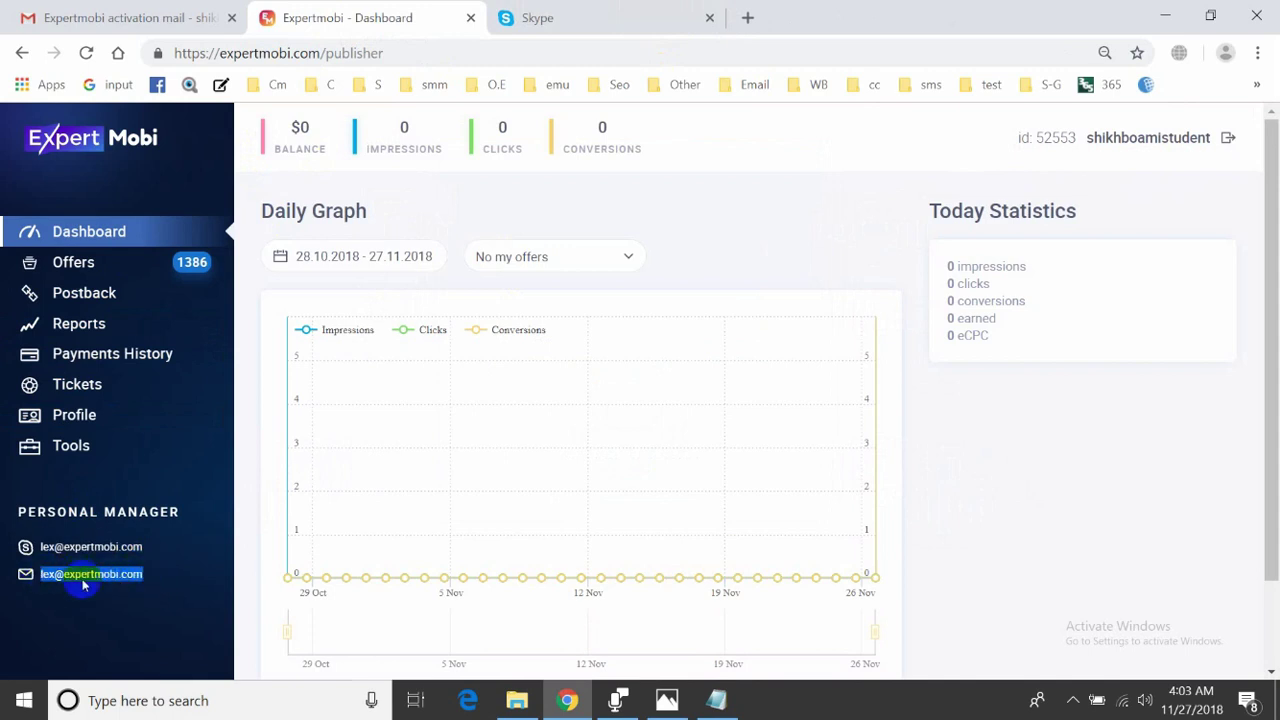
pyautogui.click(72, 613)
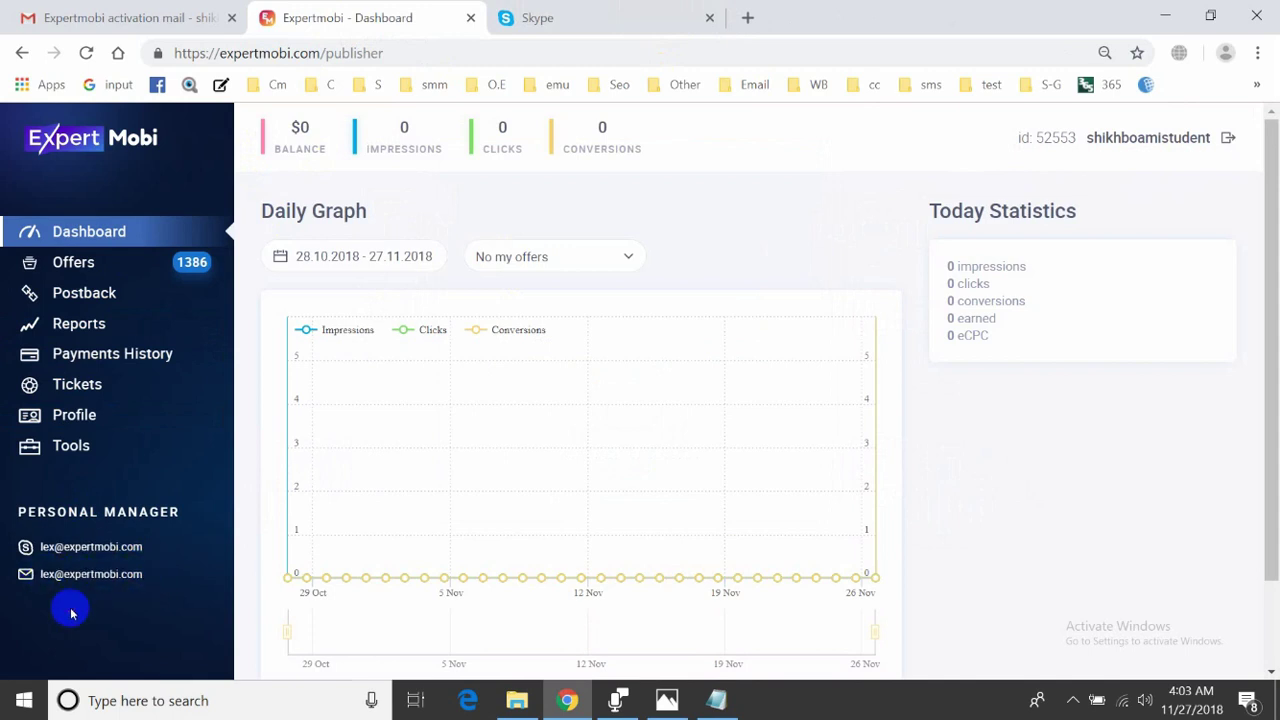
pyautogui.click(193, 380)
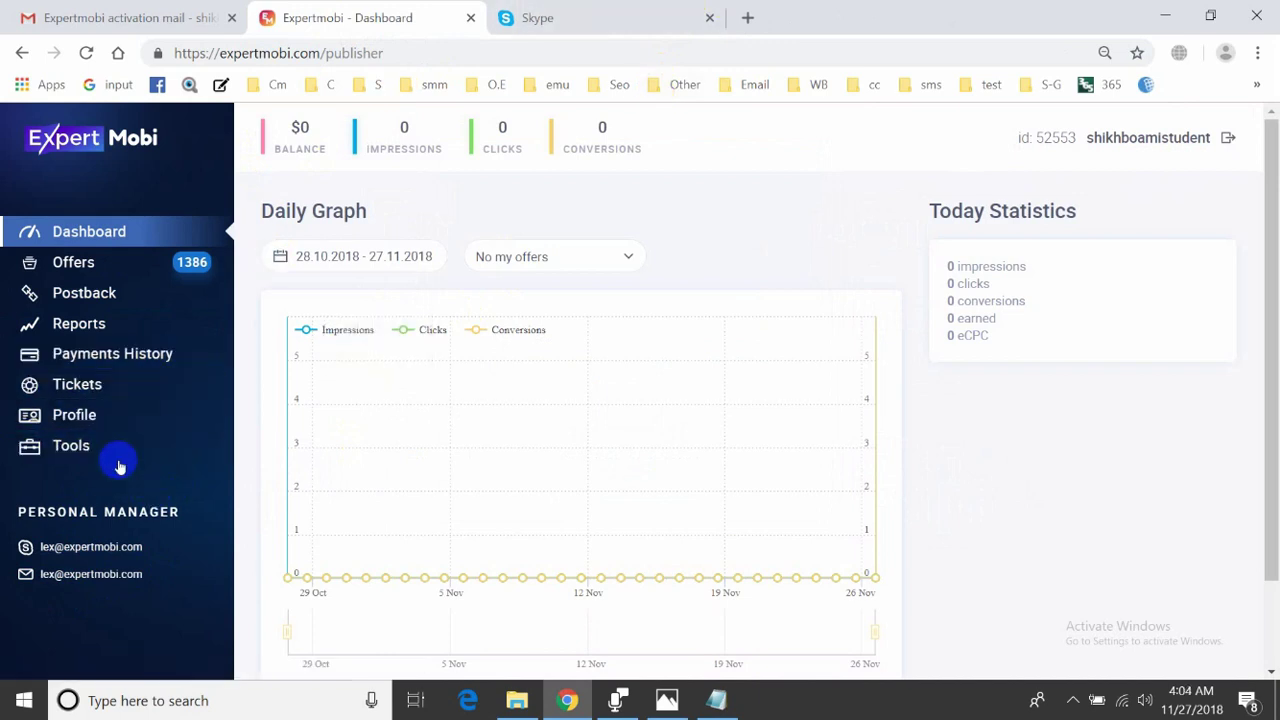
pyautogui.click(64, 451)
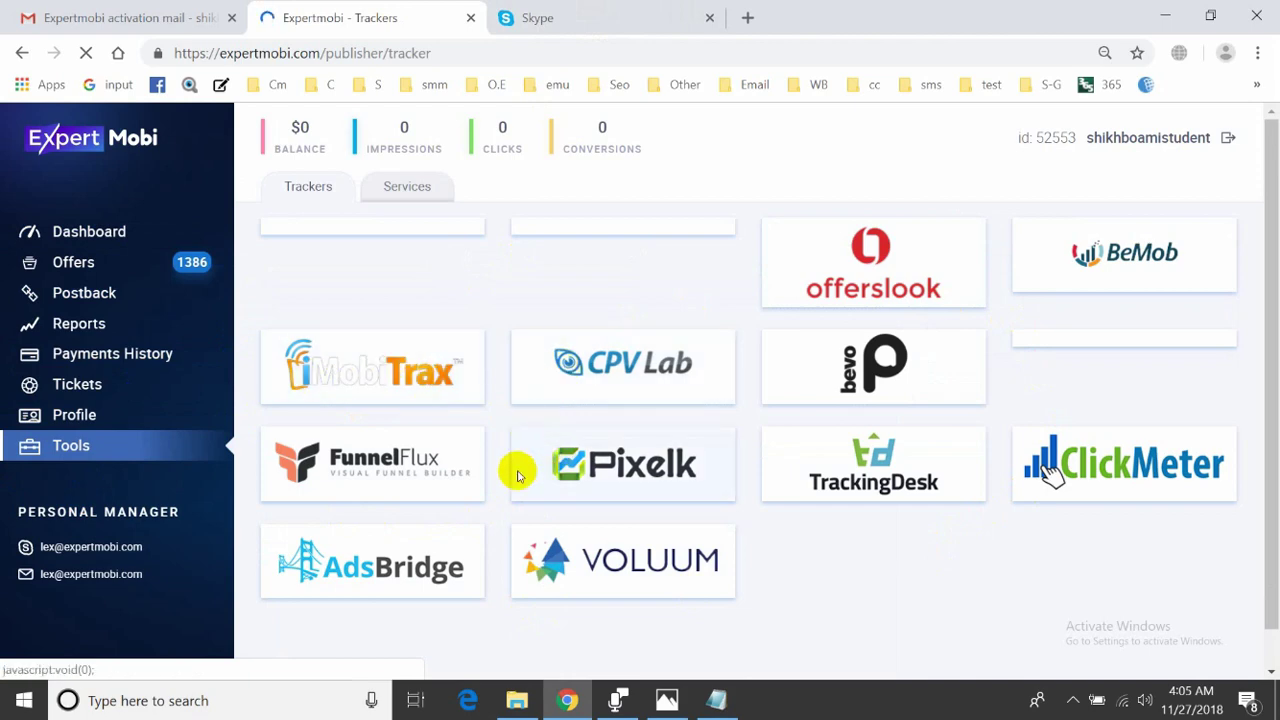
# - Review the iMobiTrax tracker details under Tools, then go to the Profile page
pyautogui.click(460, 395)
pyautogui.scroll(-5, 722, 463)
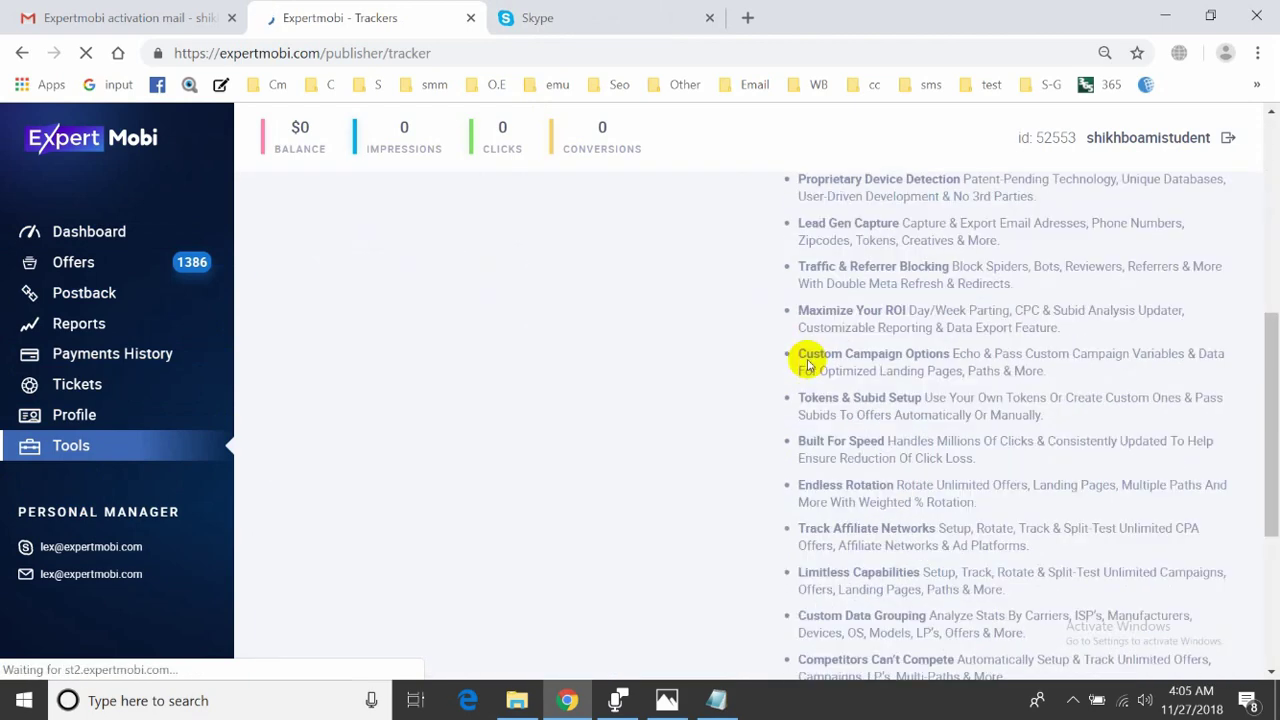
pyautogui.scroll(5, 805, 397)
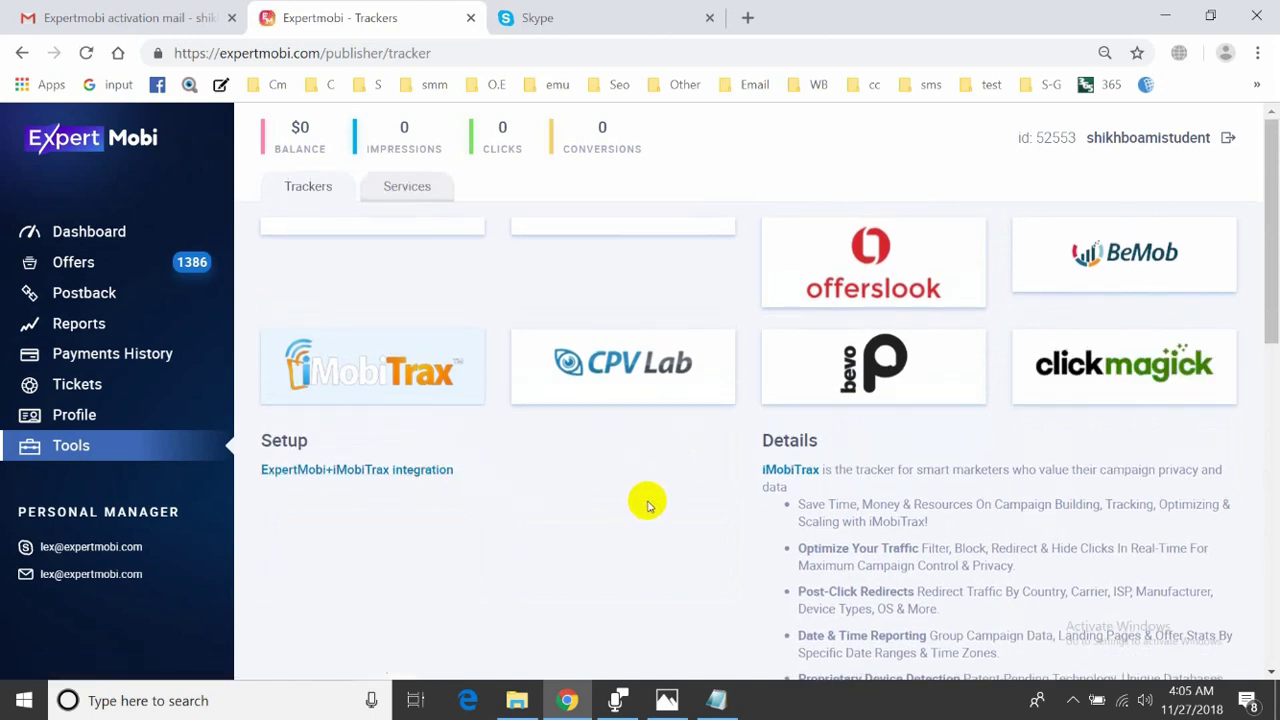
pyautogui.click(57, 416)
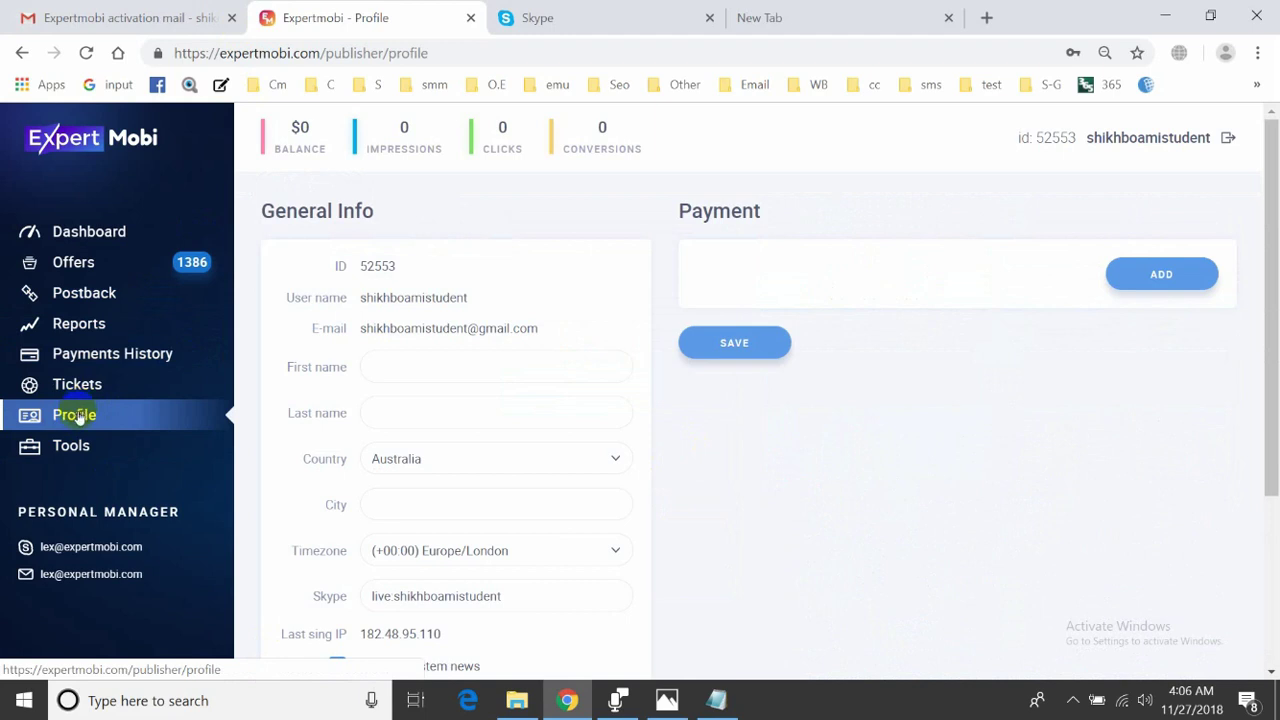
# - Autofill the name and city fields and set the country to Bangladesh
pyautogui.click(391, 372)
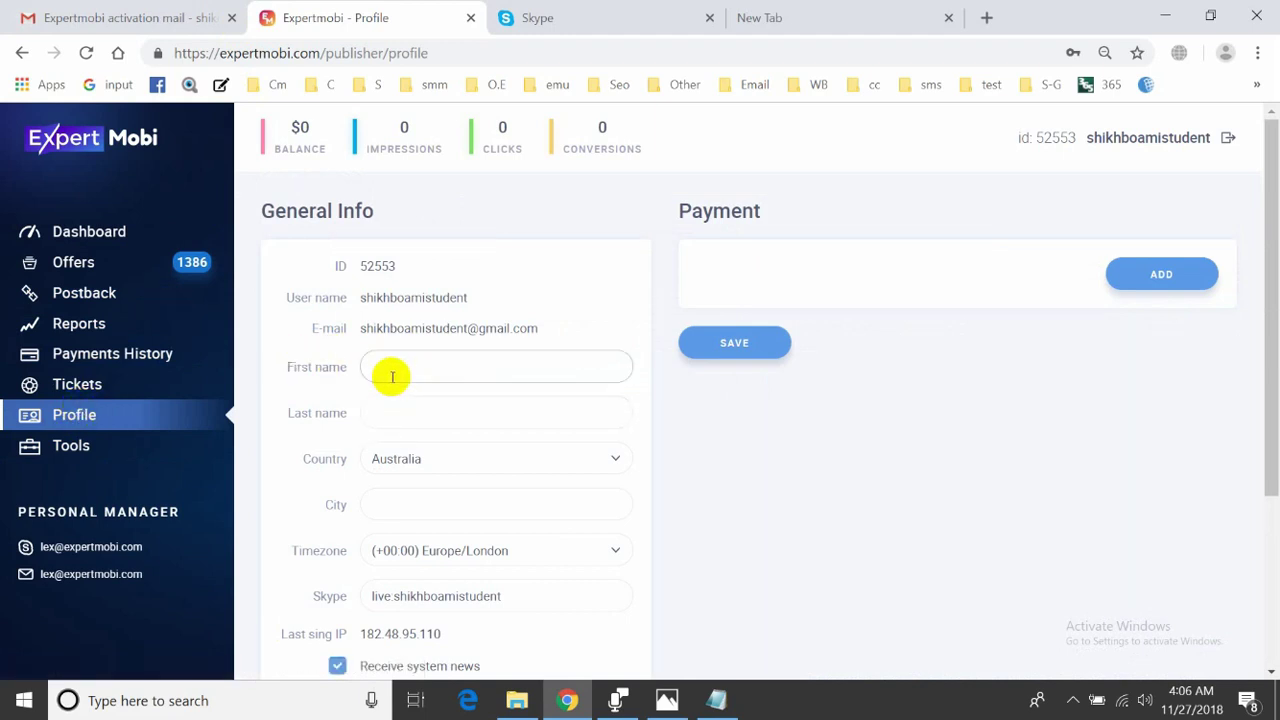
pyautogui.click(389, 391)
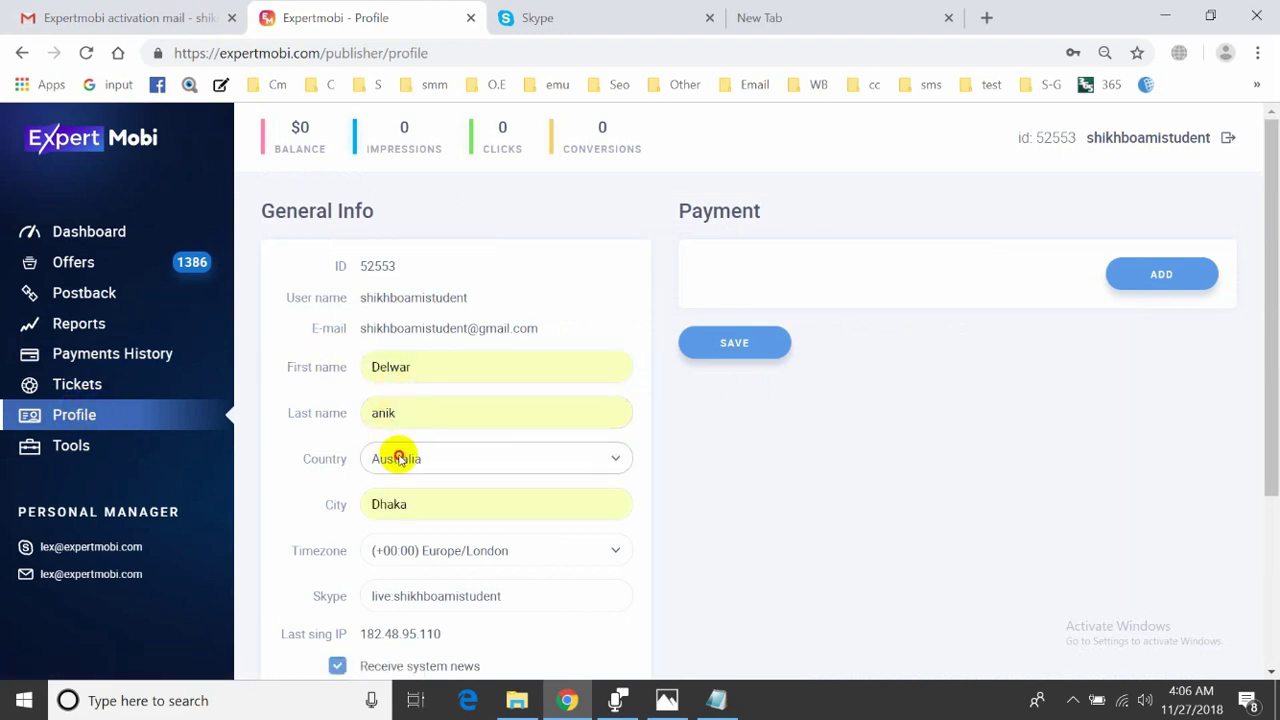
pyautogui.click(404, 459)
pyautogui.write('ban')
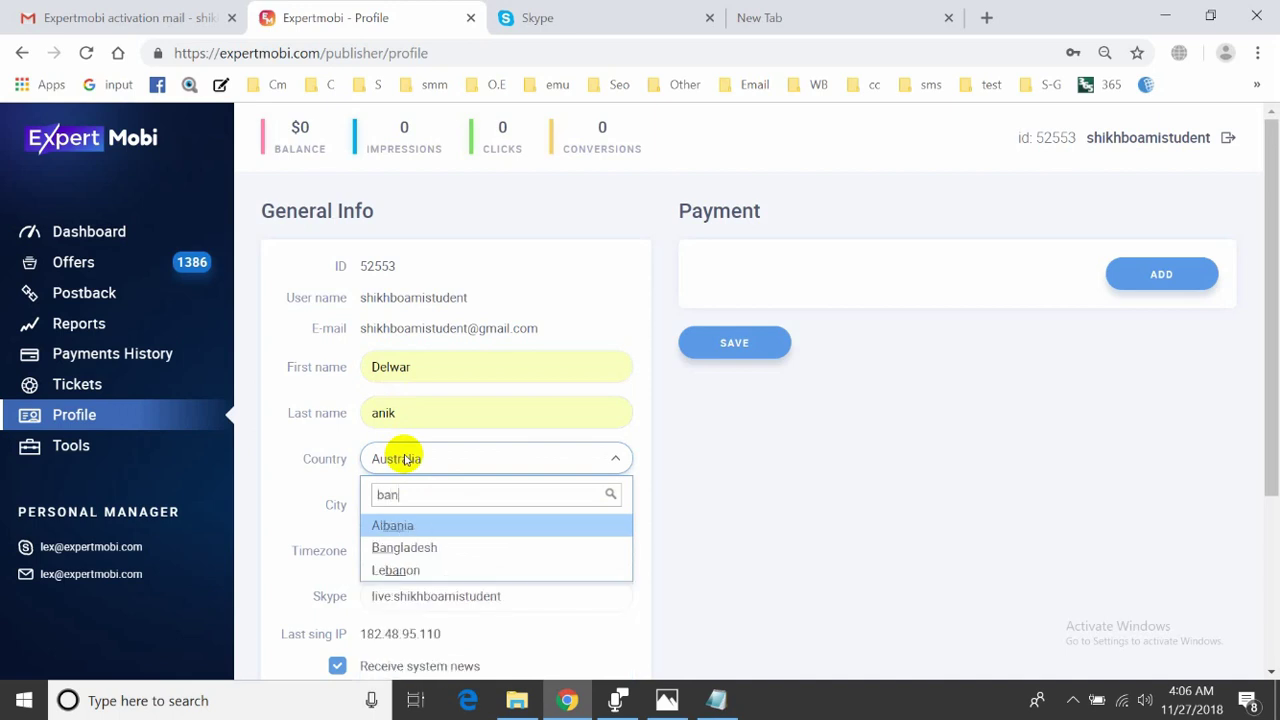
pyautogui.click(366, 547)
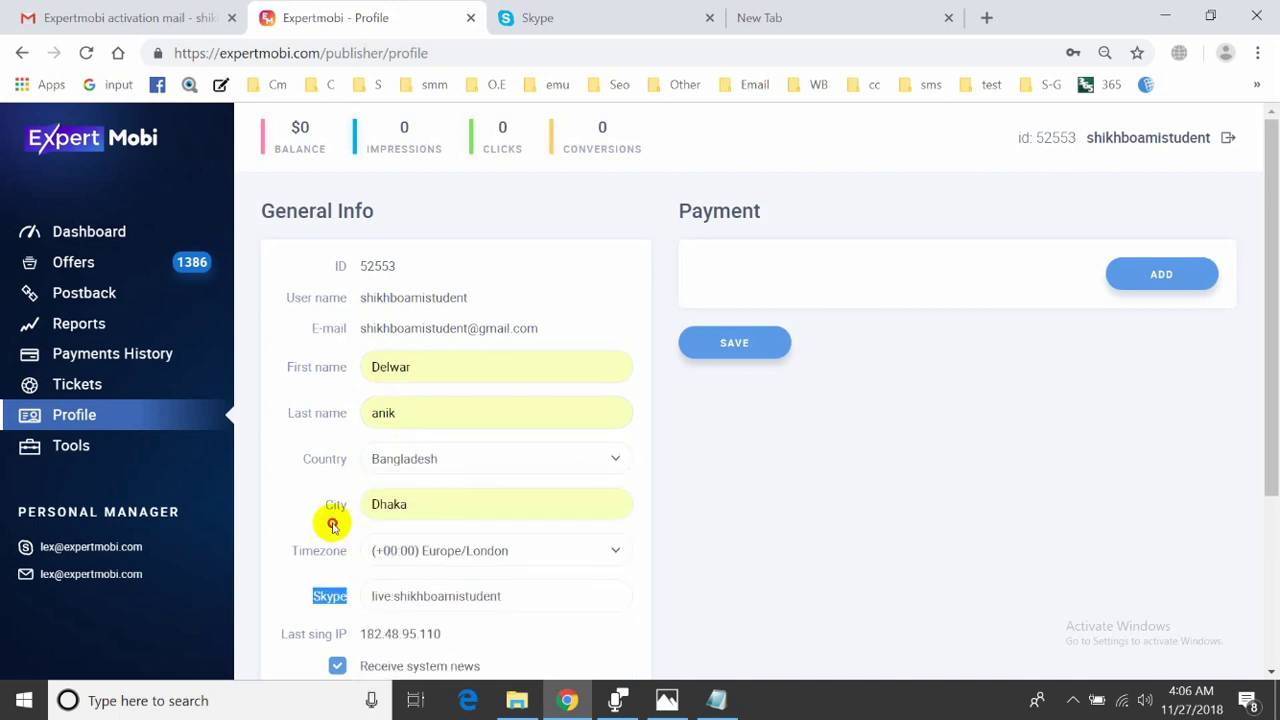
pyautogui.click(337, 548)
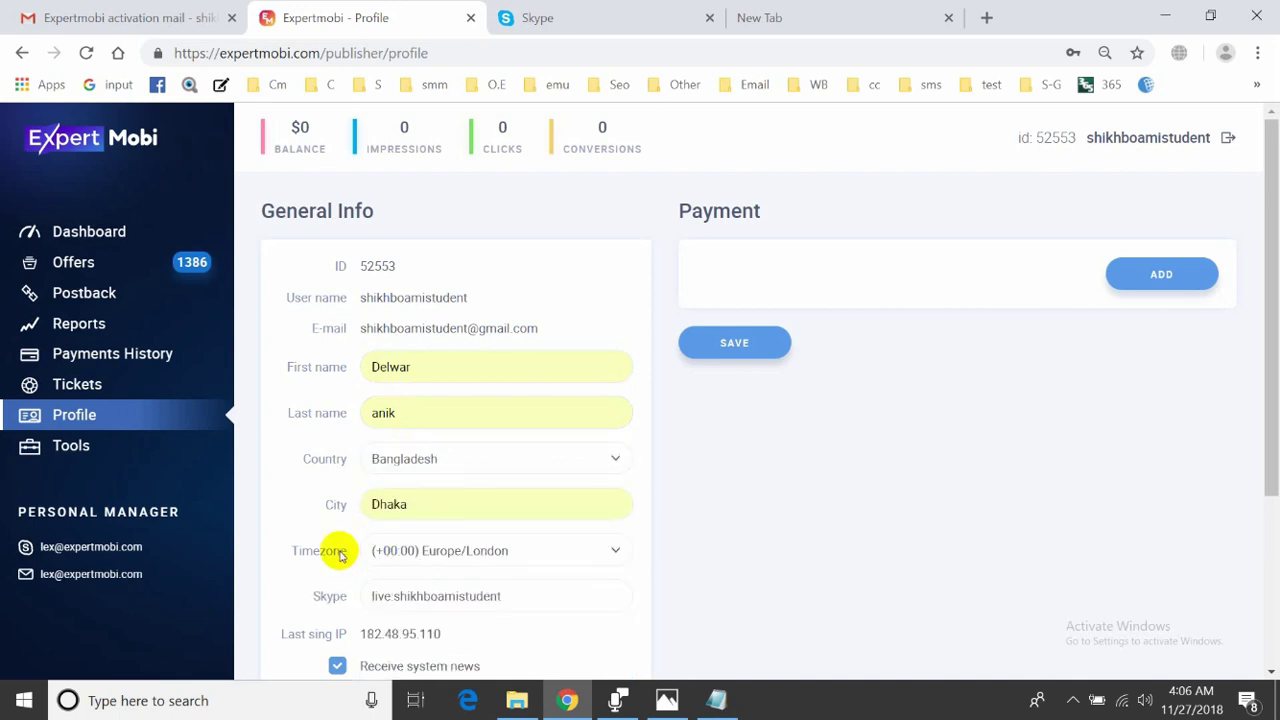
# - Set the timezone to (+06:00) Asia/Dhaka and save the profile
pyautogui.click(412, 562)
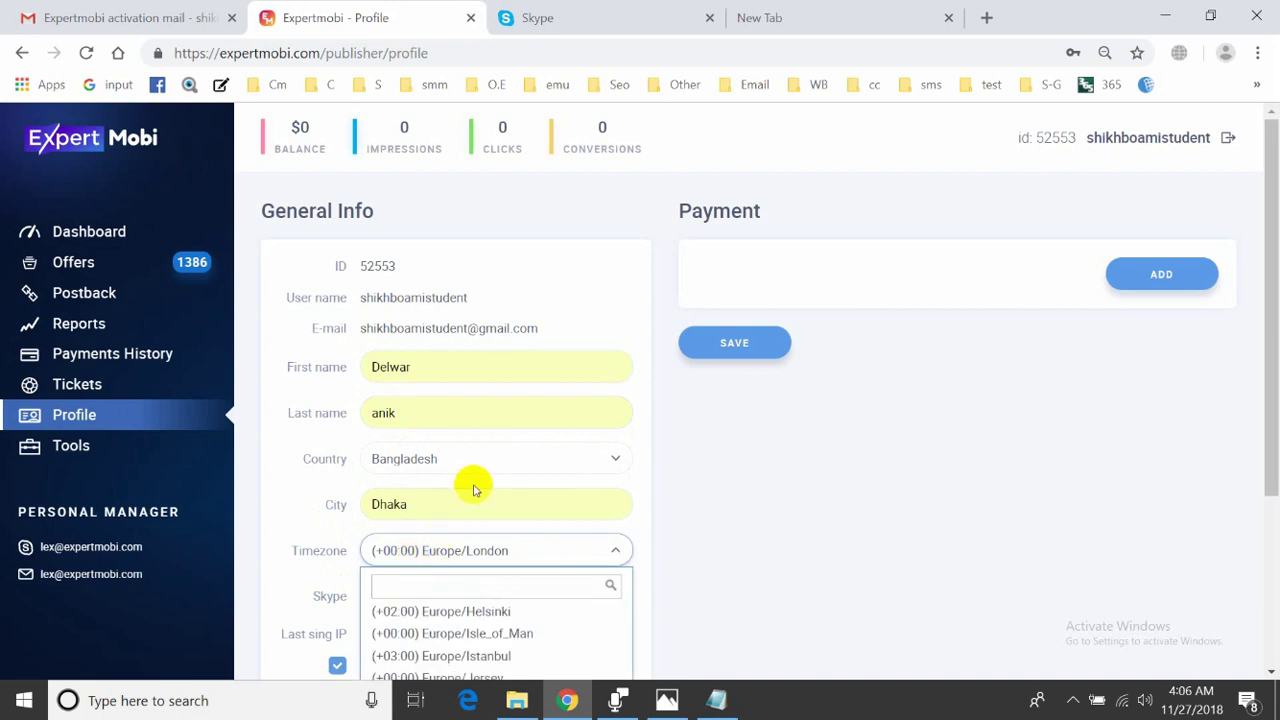
pyautogui.write('dha')
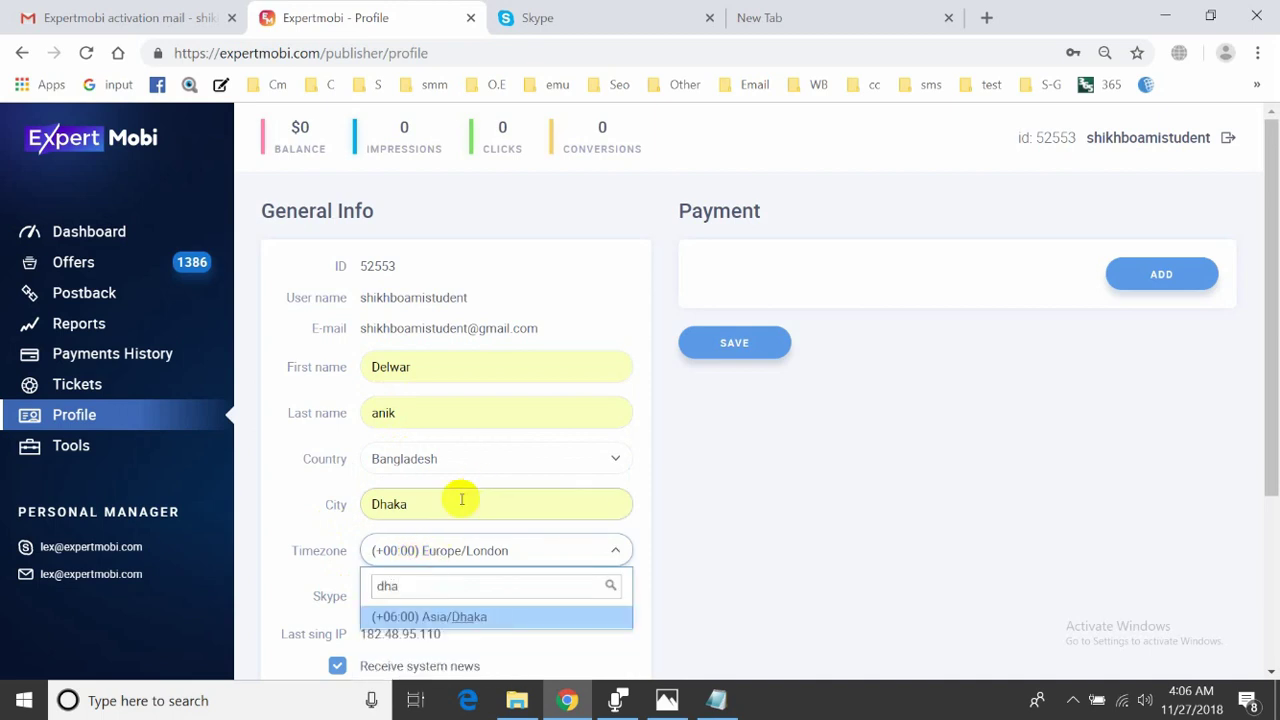
pyautogui.click(403, 613)
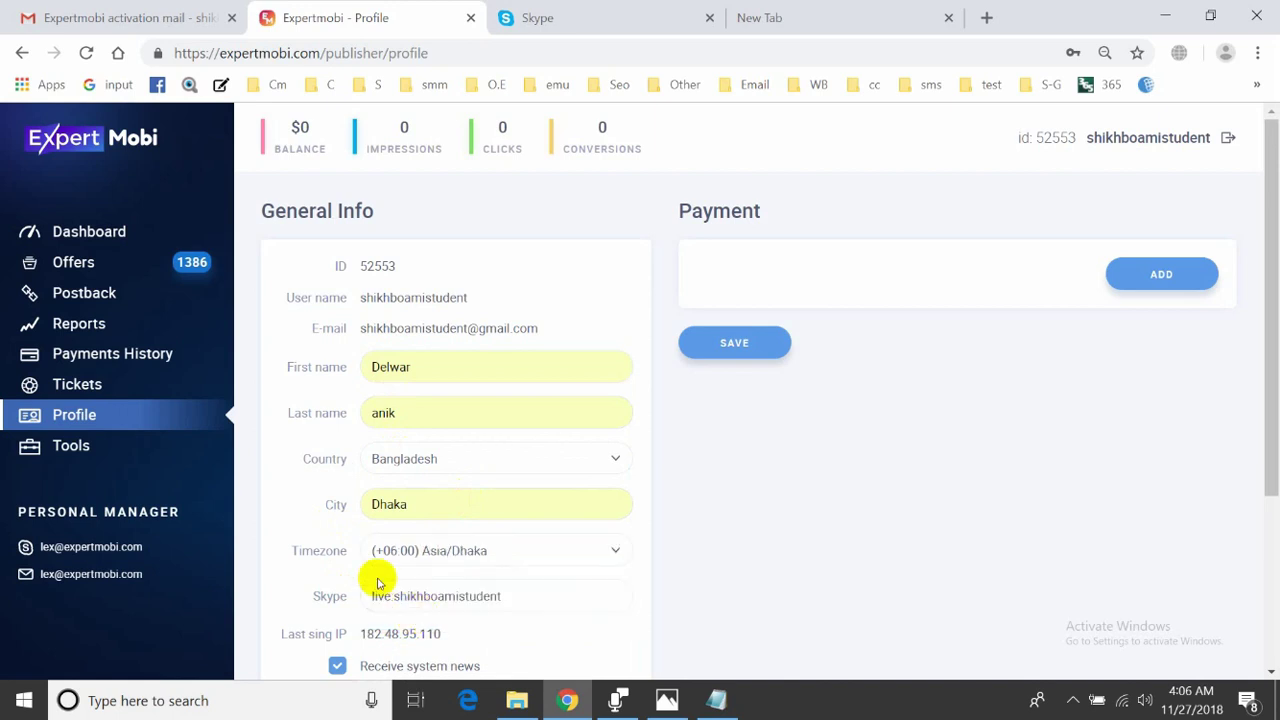
pyautogui.scroll(-1, 330, 566)
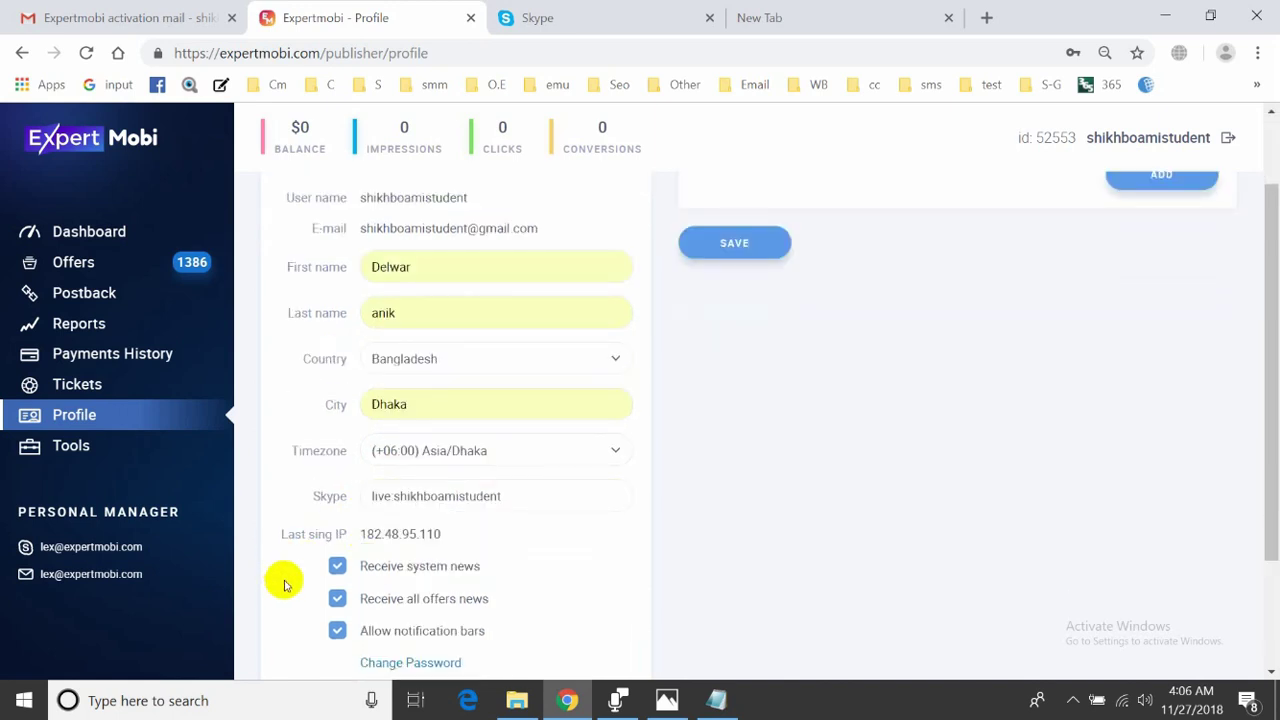
pyautogui.scroll(-1, 285, 560)
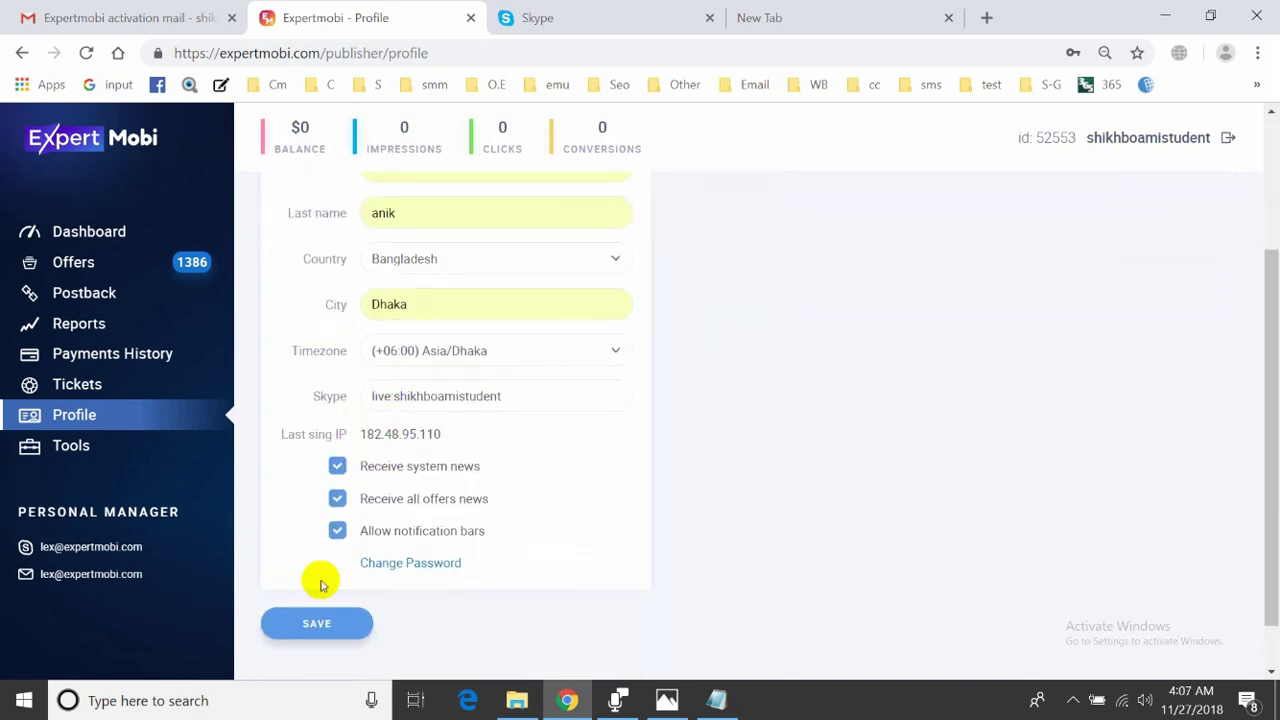
pyautogui.click(332, 624)
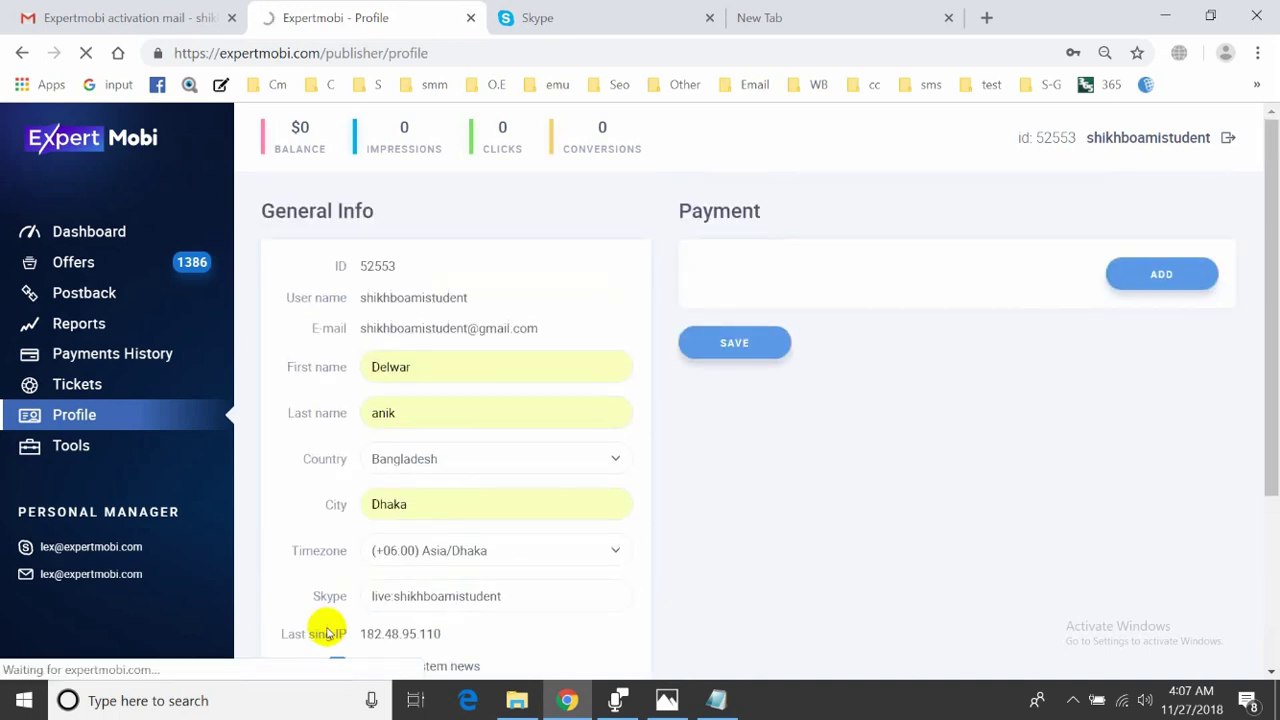
pyautogui.scroll(-3, 329, 632)
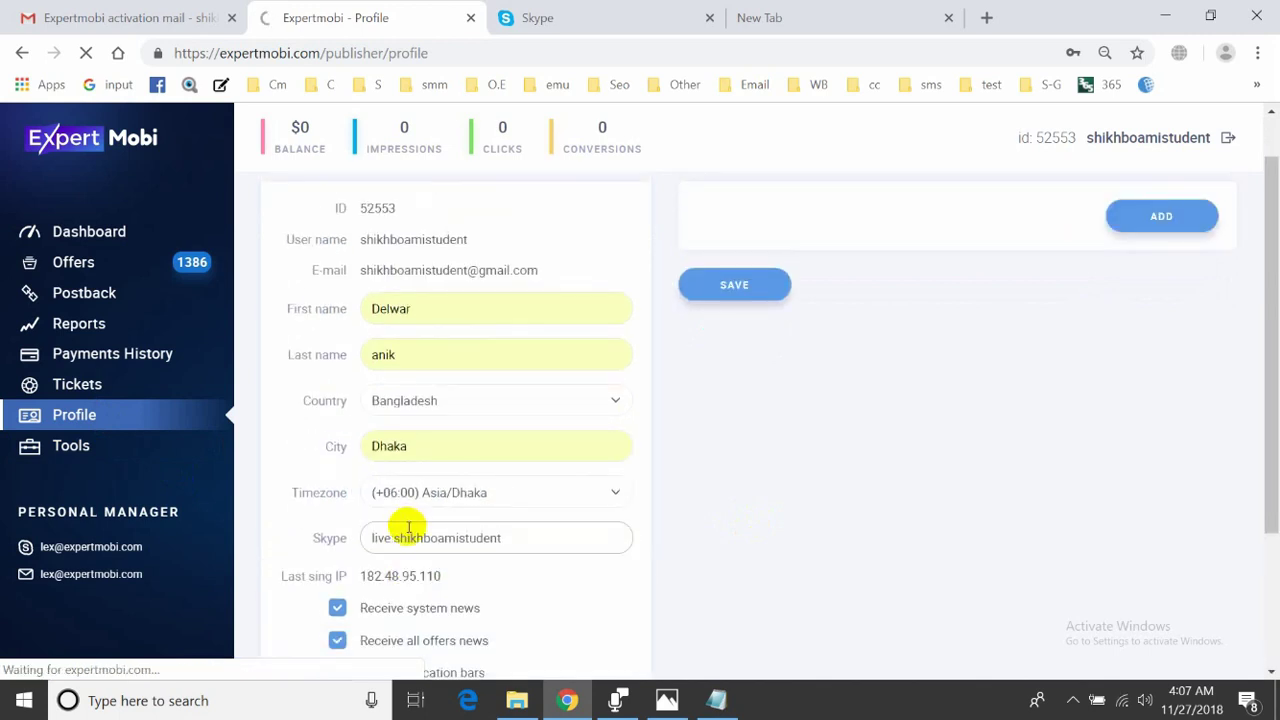
pyautogui.scroll(-3, 410, 526)
pyautogui.scroll(3, 418, 528)
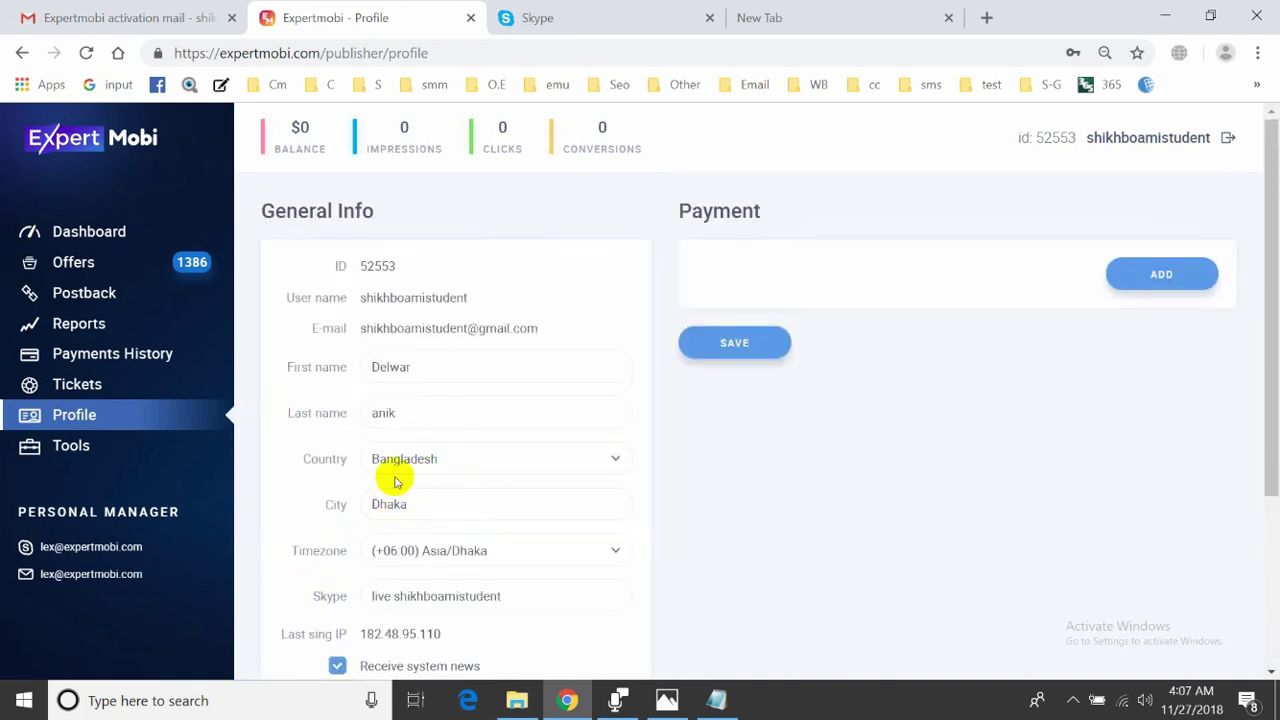
# - Open the Tickets section, glancing over the personal manager's contact details beside the empty list
pyautogui.click(83, 393)
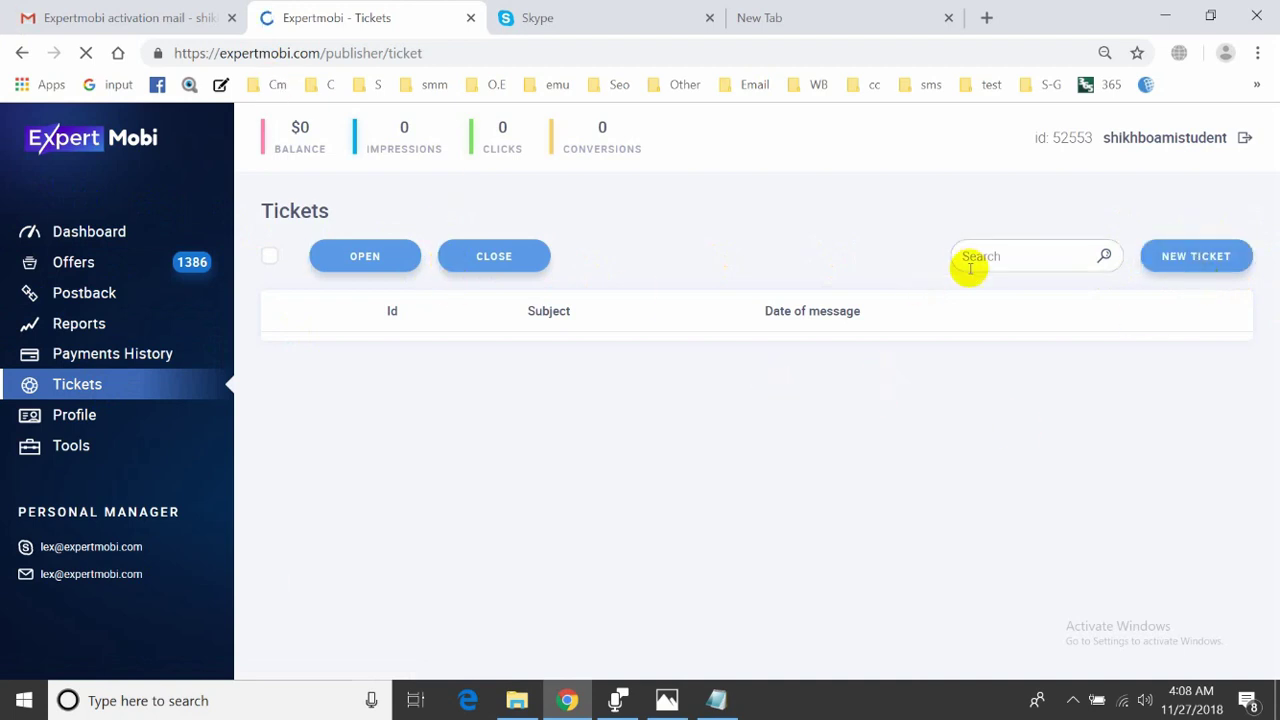
pyautogui.click(1206, 262)
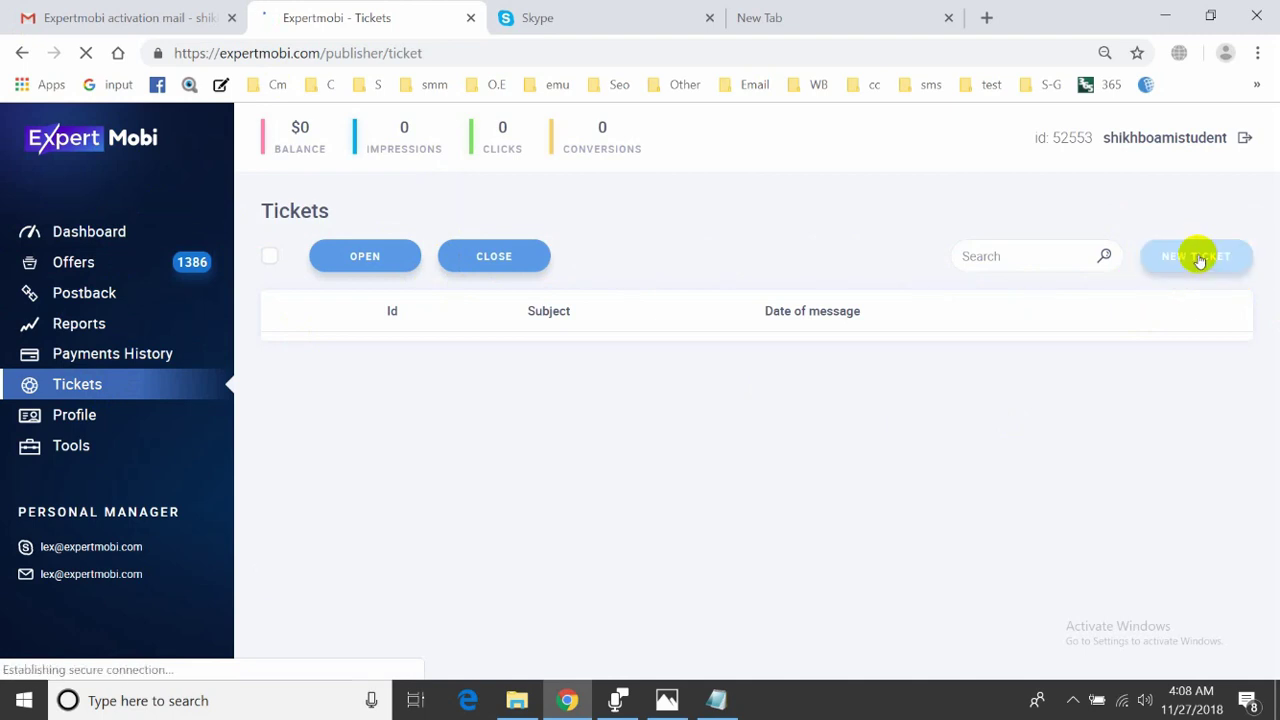
pyautogui.moveTo(176, 576); pyautogui.dragTo(22, 545)
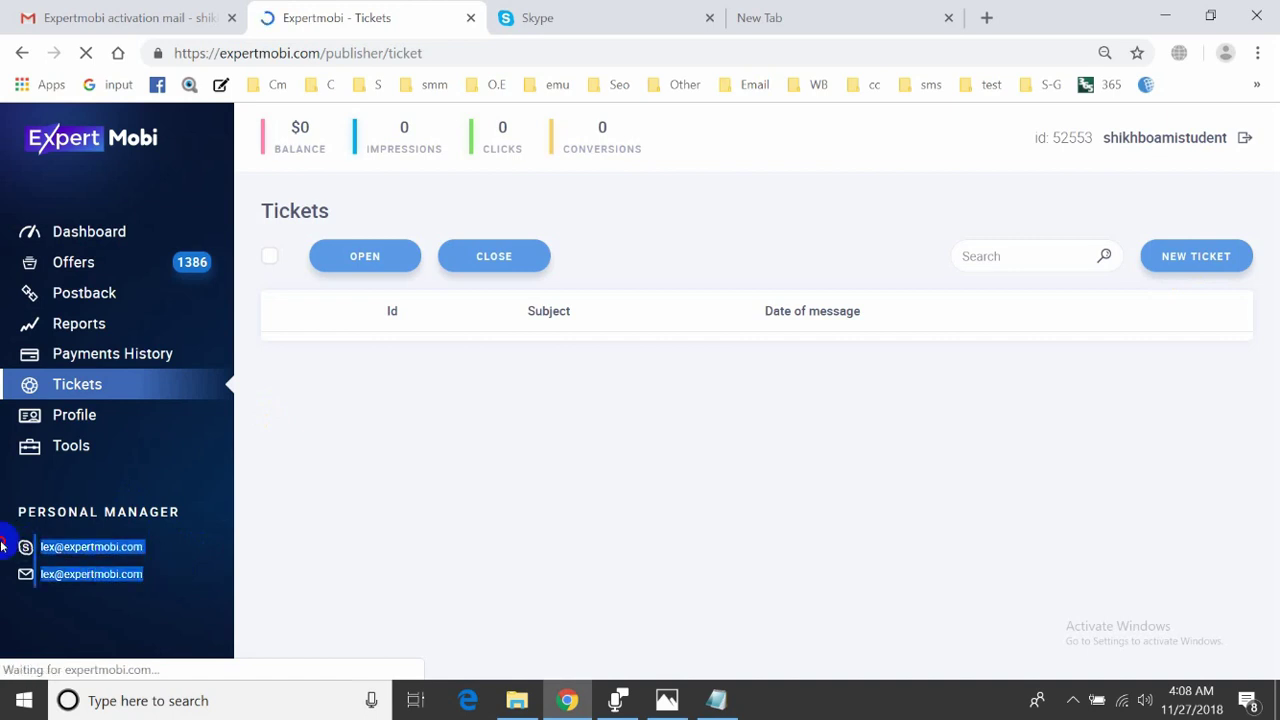
pyautogui.click(320, 553)
pyautogui.click(1202, 266)
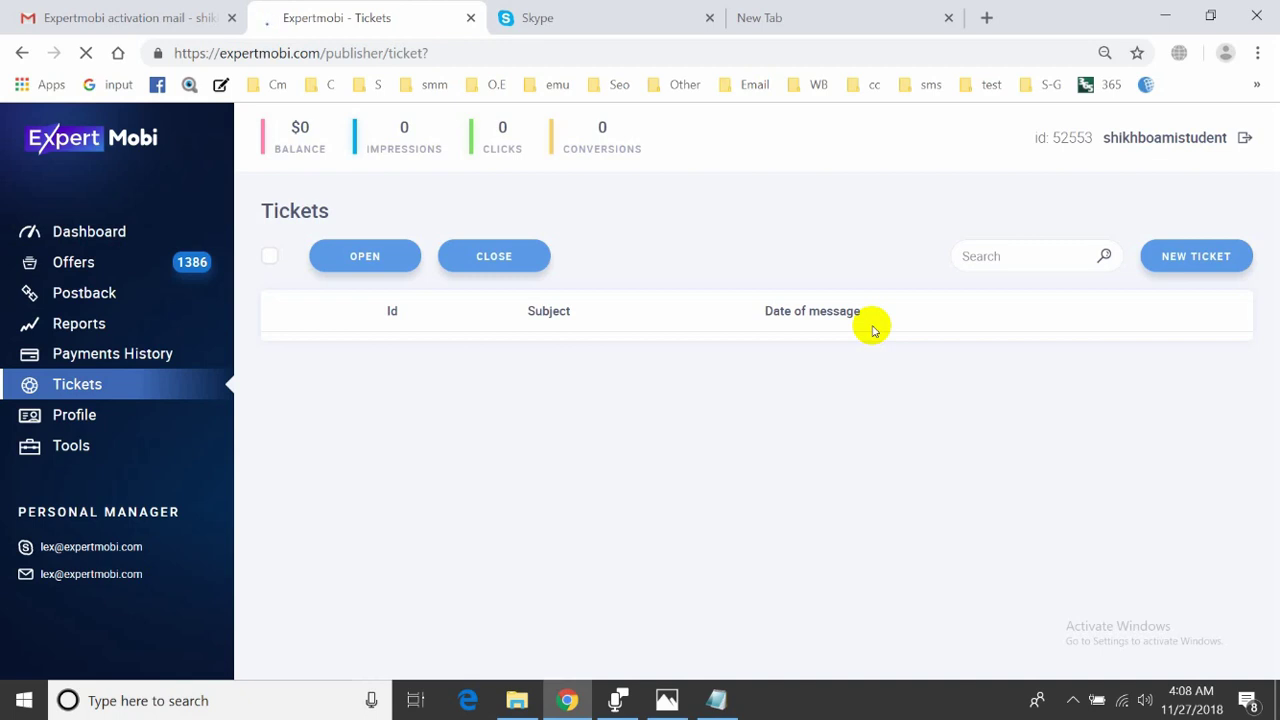
# - Preview the new-ticket form's subject, category list and message box, then close it unsubmitted
pyautogui.click(1176, 262)
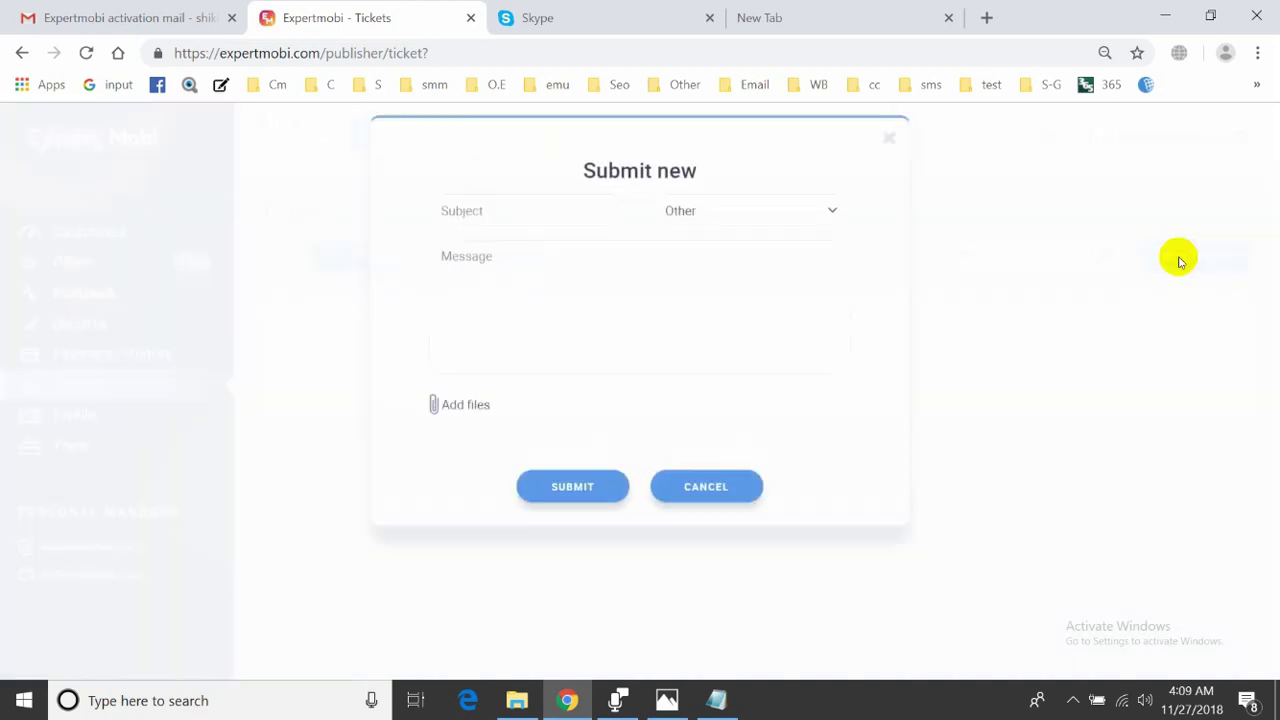
pyautogui.click(603, 223)
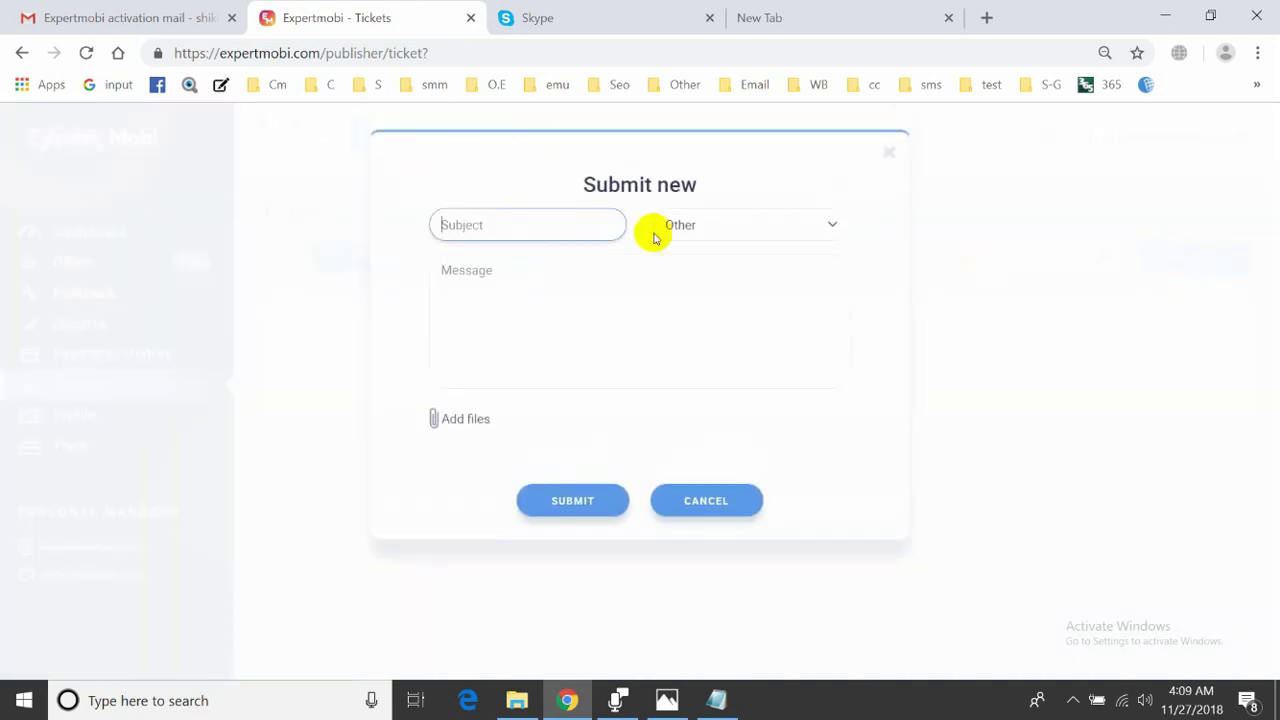
pyautogui.click(743, 226)
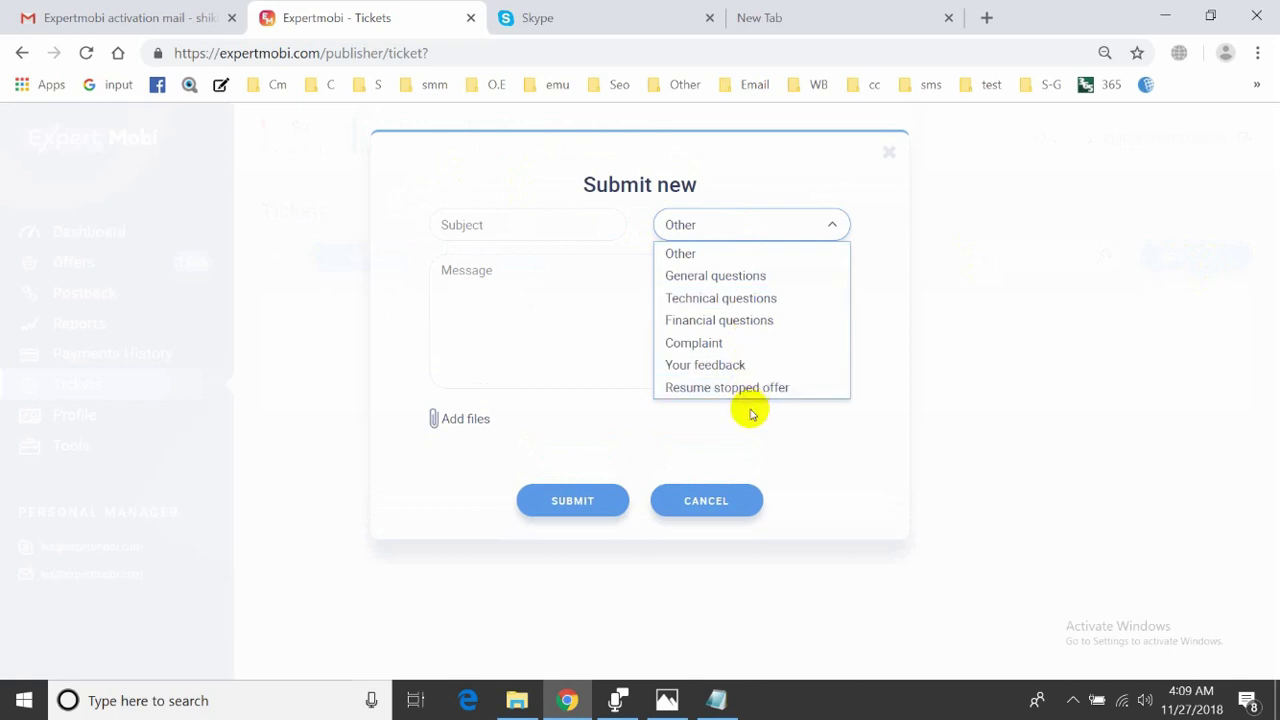
pyautogui.click(578, 340)
pyautogui.click(528, 228)
pyautogui.click(533, 285)
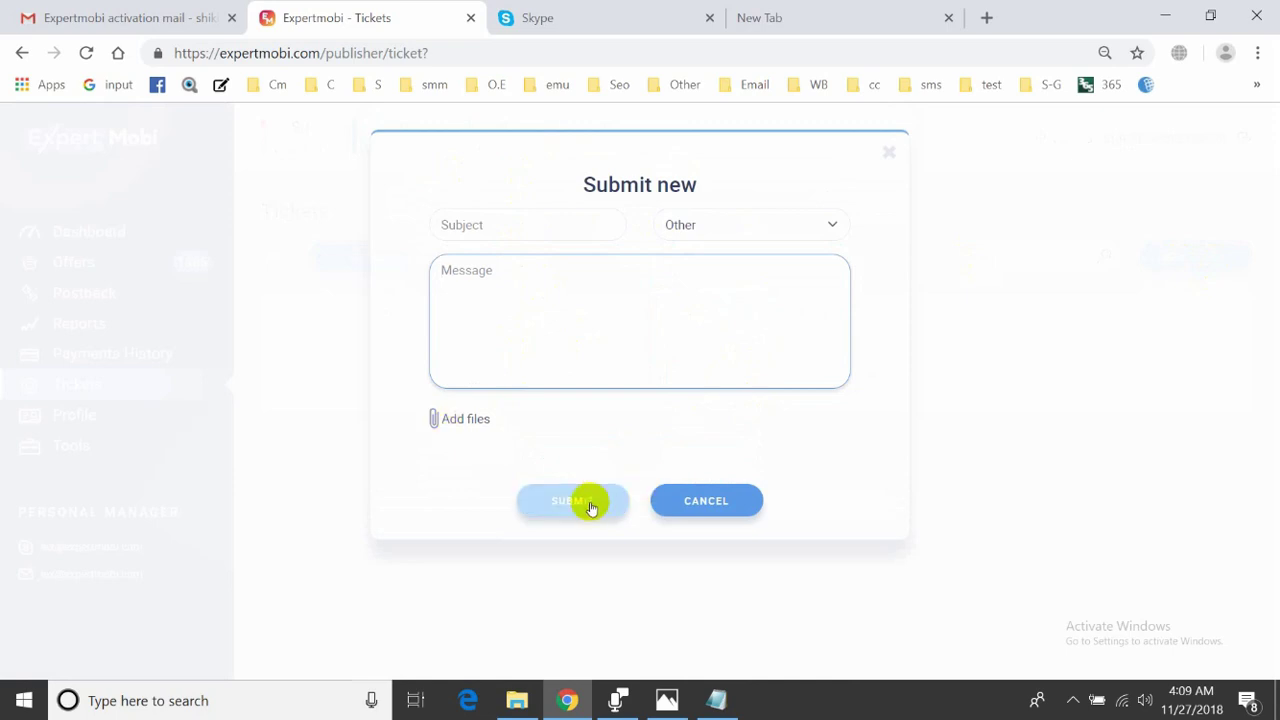
pyautogui.click(883, 151)
pyautogui.click(114, 353)
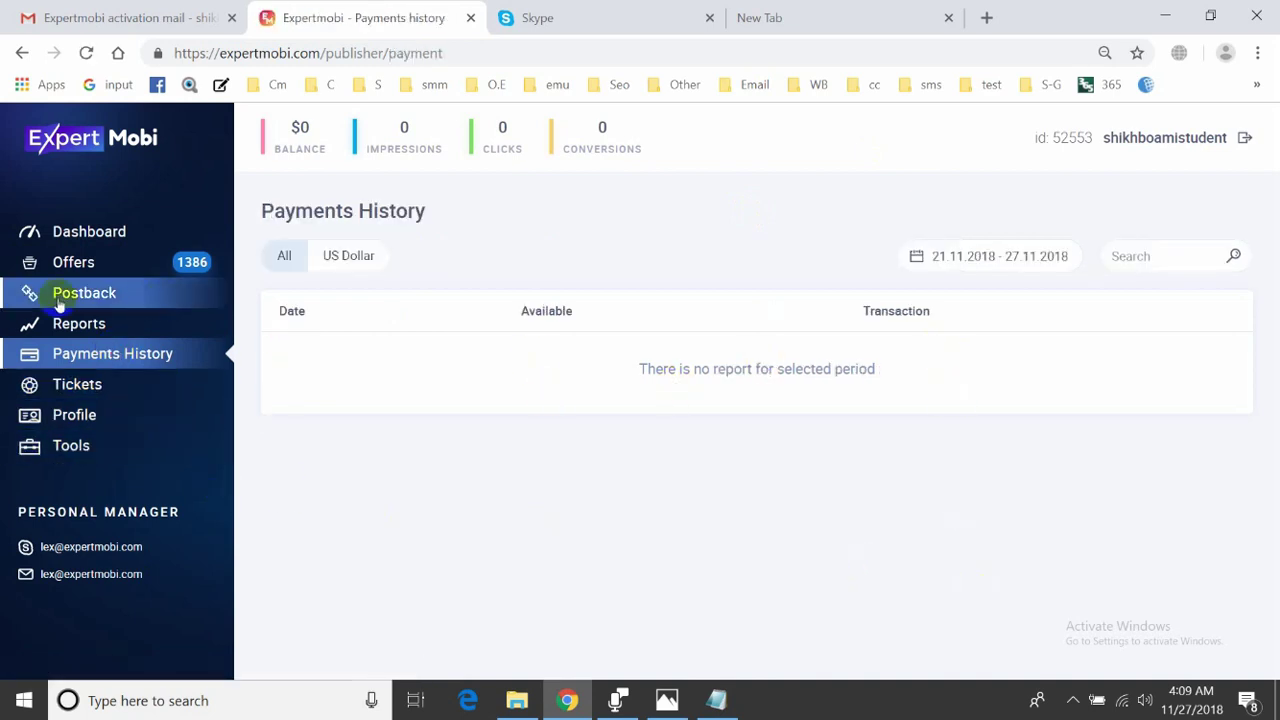
# - View the Reports section, then the Postback section, which has no postbacks yet
pyautogui.click(74, 326)
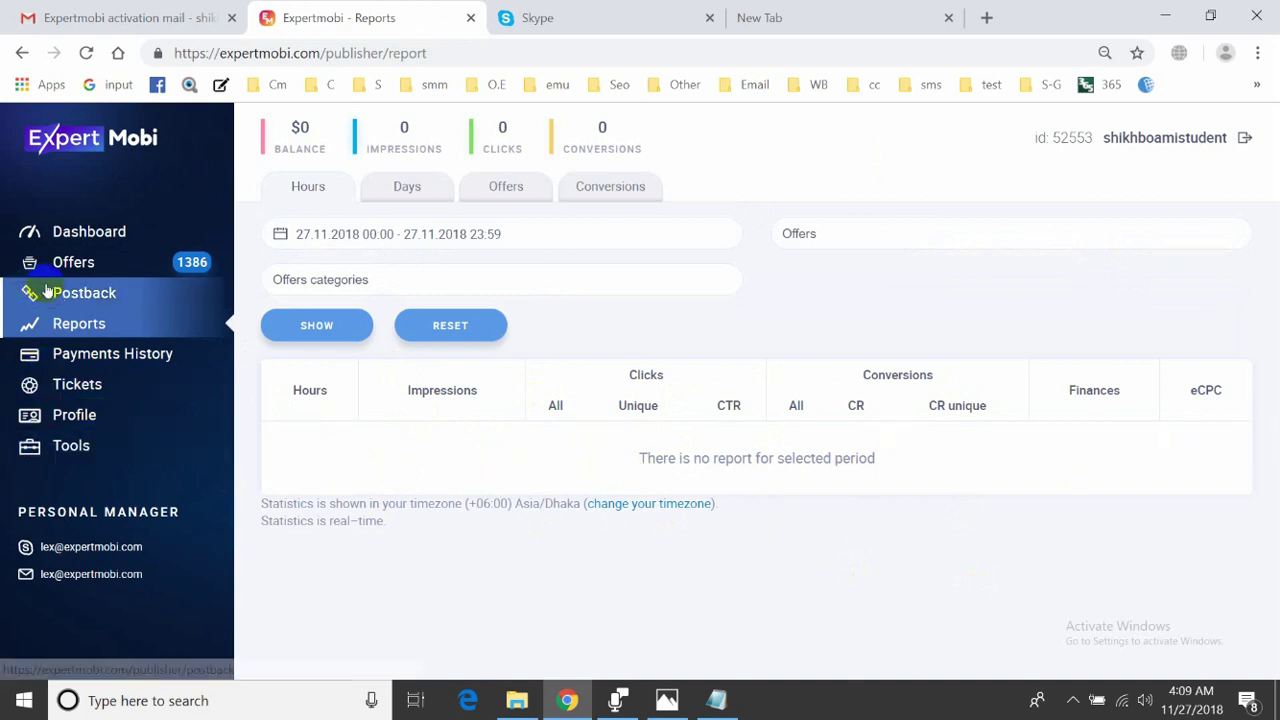
pyautogui.click(93, 298)
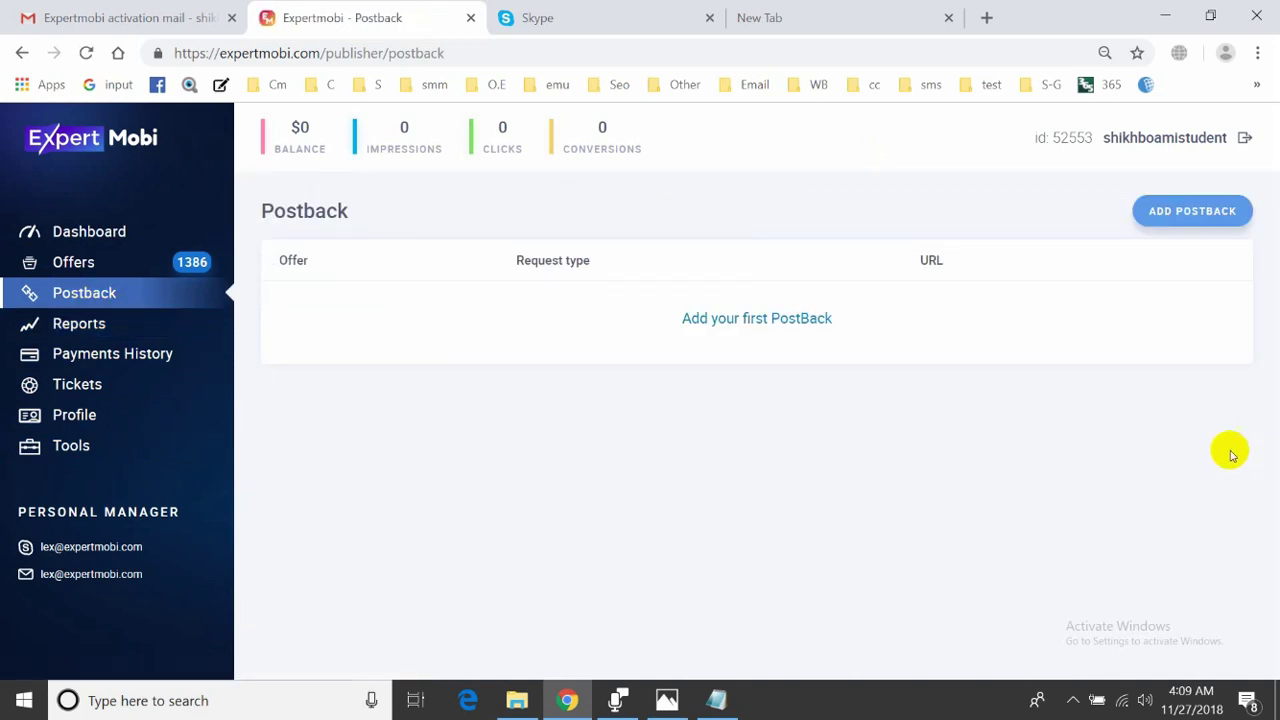
pyautogui.click(84, 272)
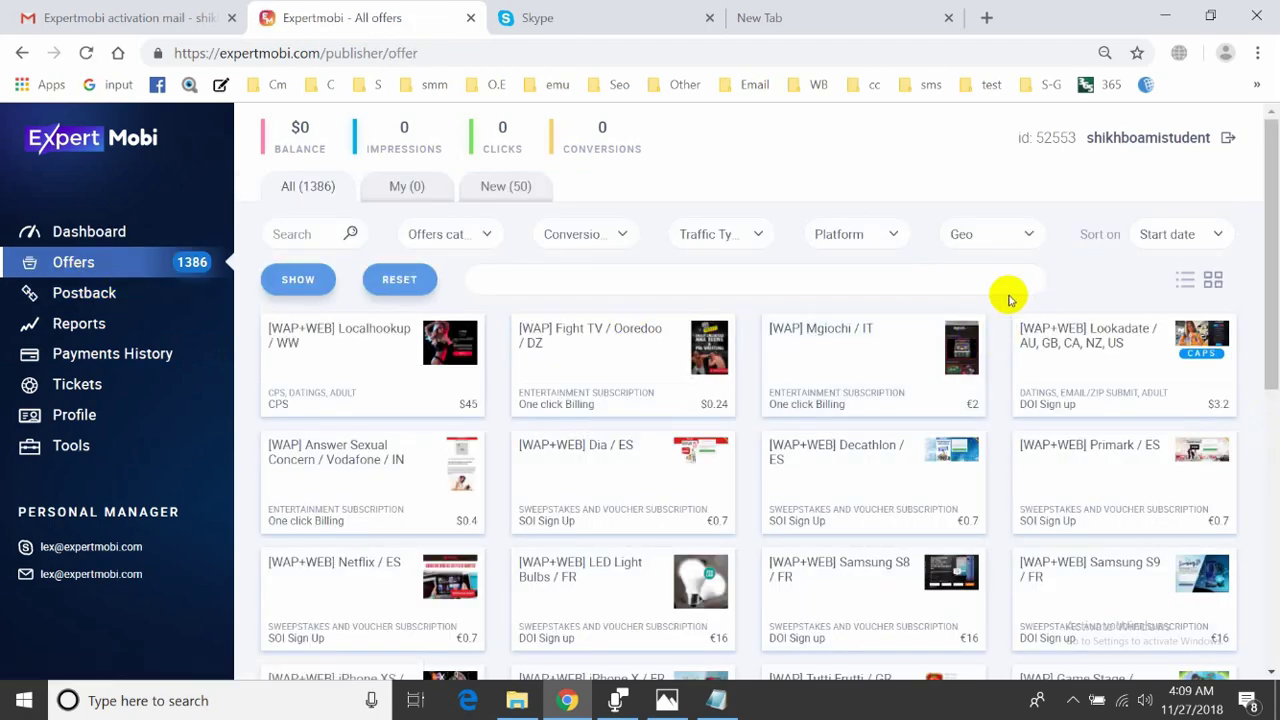
# - Scroll the 1386-offer catalogue and browse the full list in the Offers categories dropdown
pyautogui.scroll(-6, 993, 335)
pyautogui.scroll(6, 990, 333)
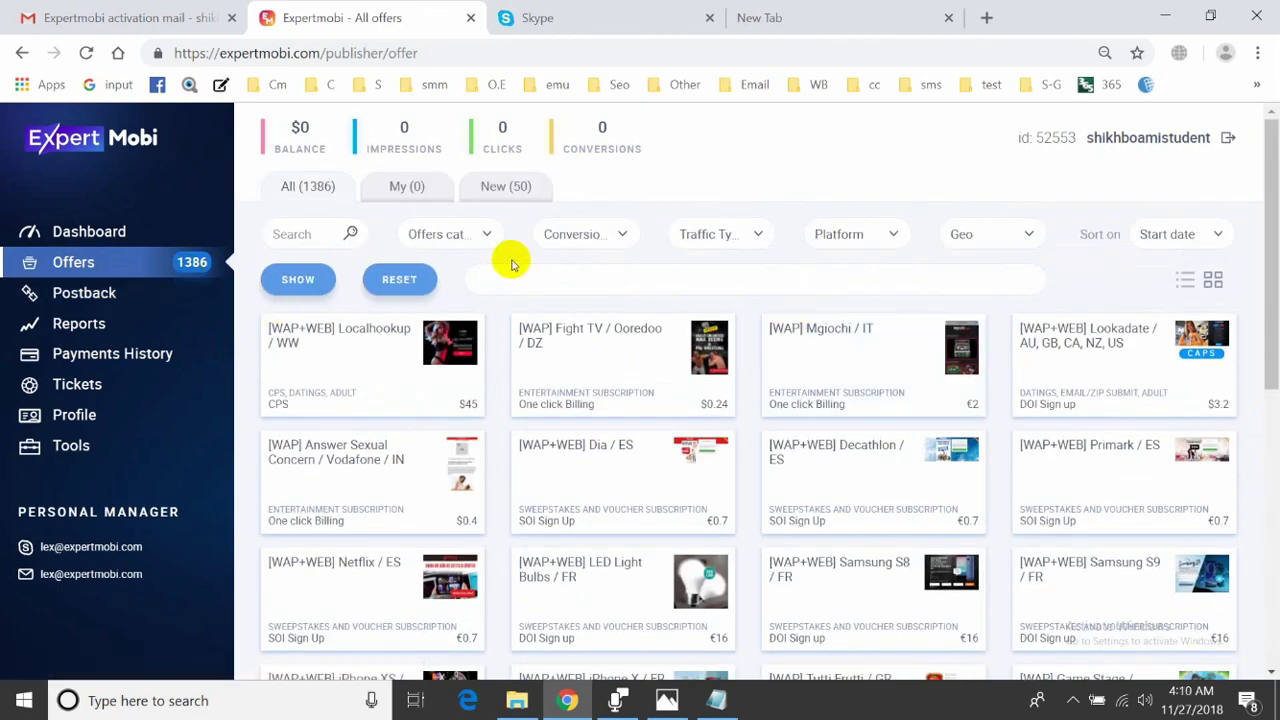
pyautogui.click(462, 232)
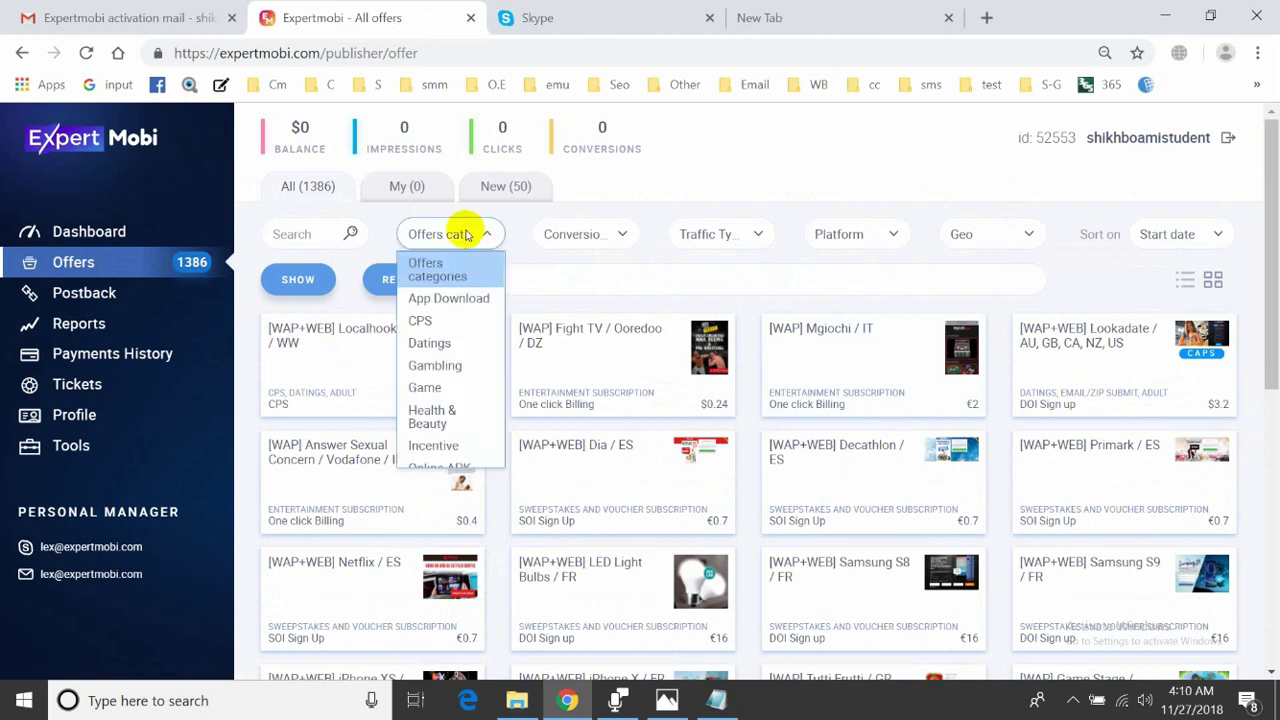
pyautogui.scroll(-3, 451, 350)
pyautogui.scroll(3, 449, 343)
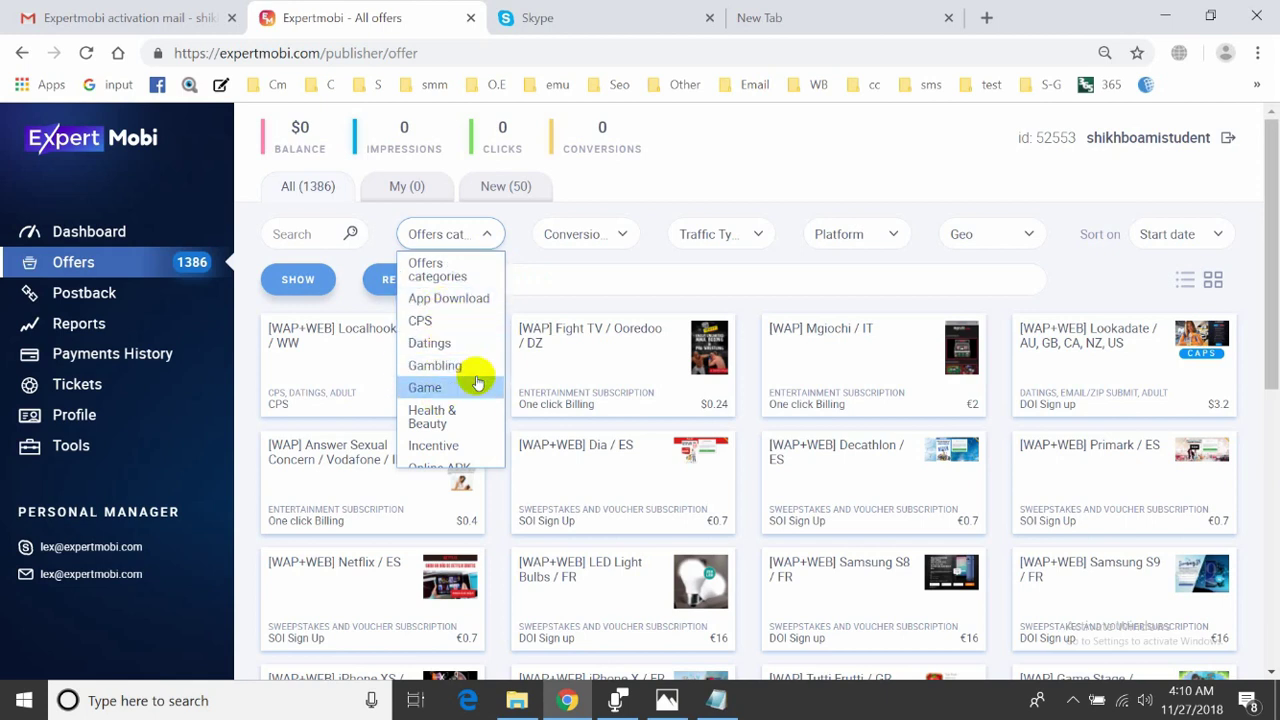
pyautogui.scroll(-2, 470, 420)
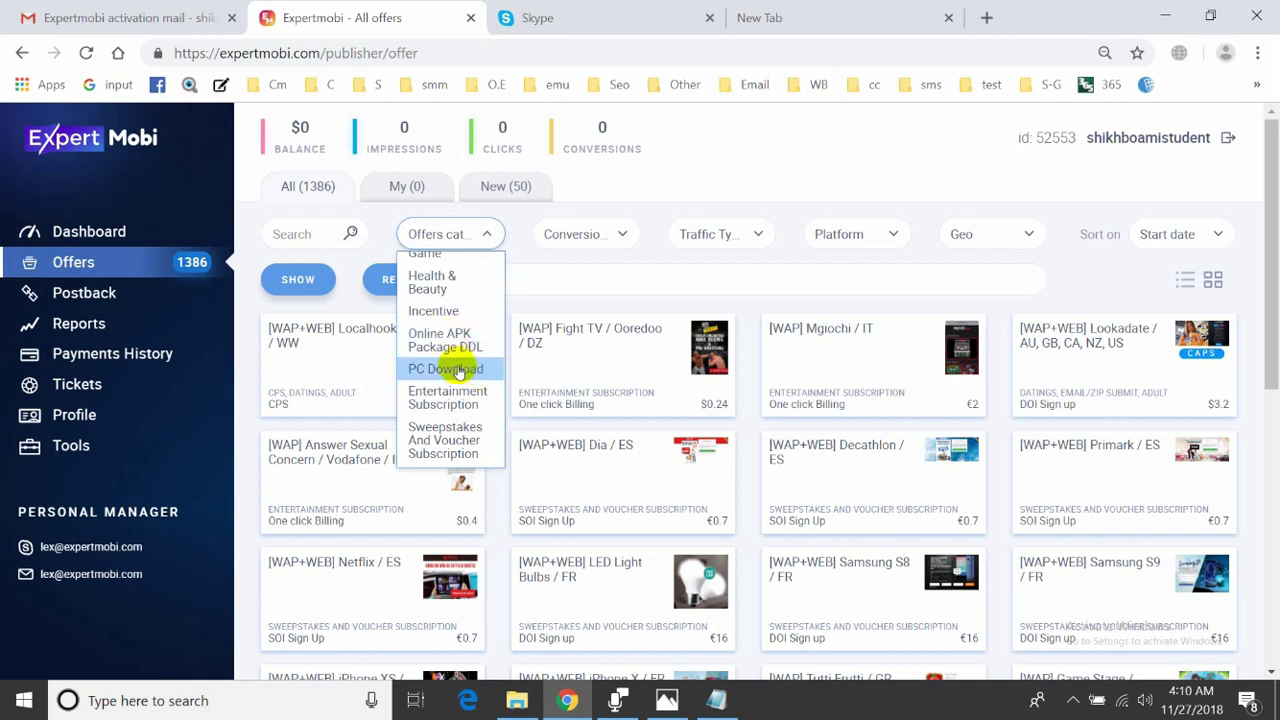
pyautogui.scroll(-2, 460, 405)
pyautogui.scroll(-2, 462, 420)
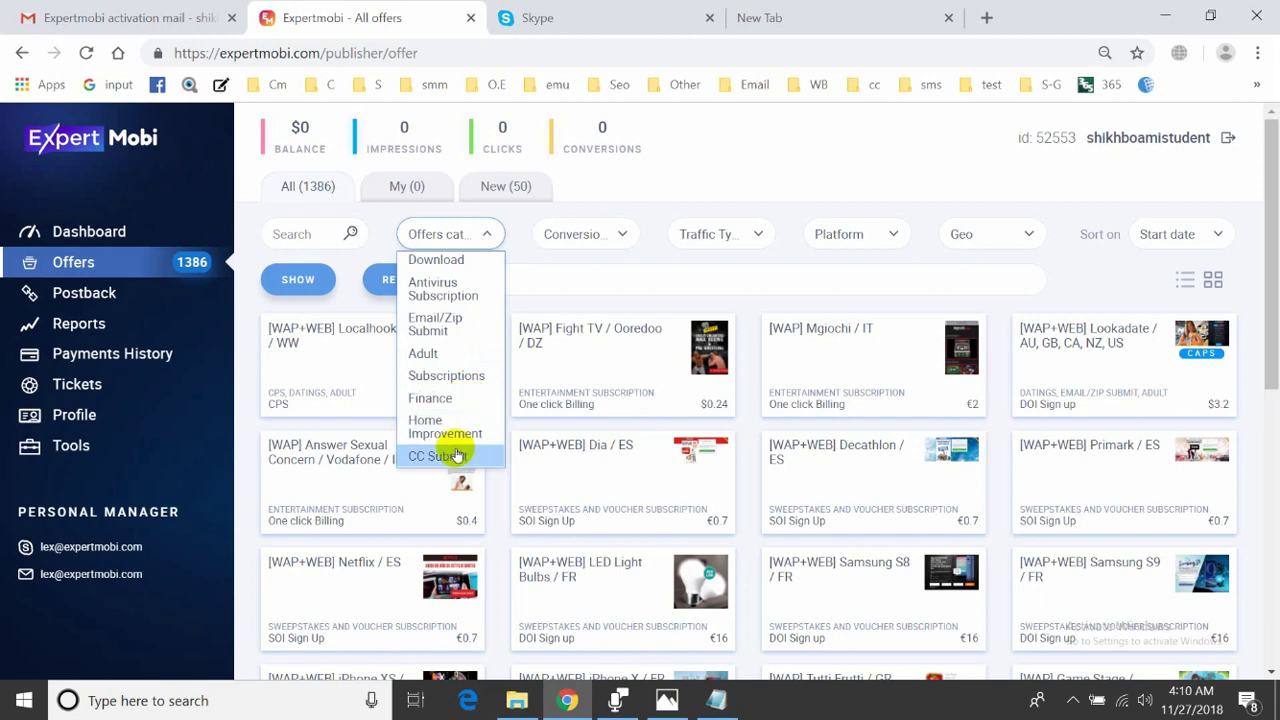
pyautogui.scroll(10, 452, 445)
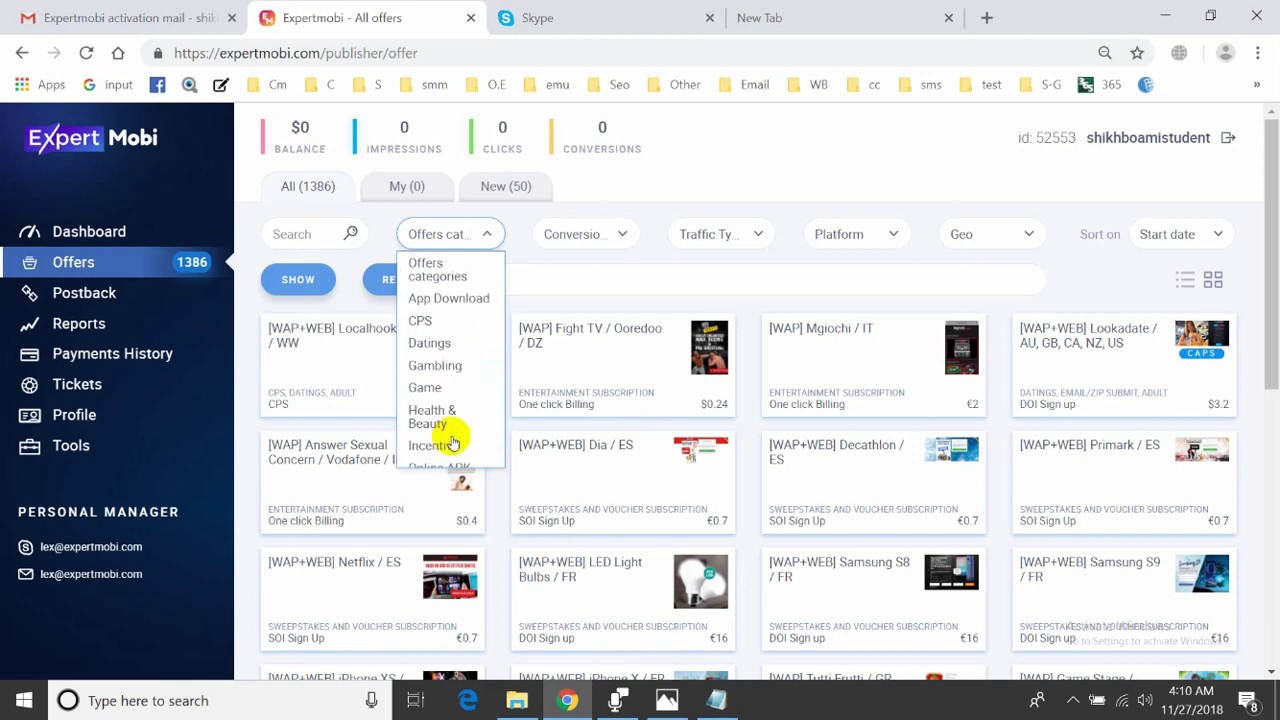
pyautogui.scroll(-2, 455, 435)
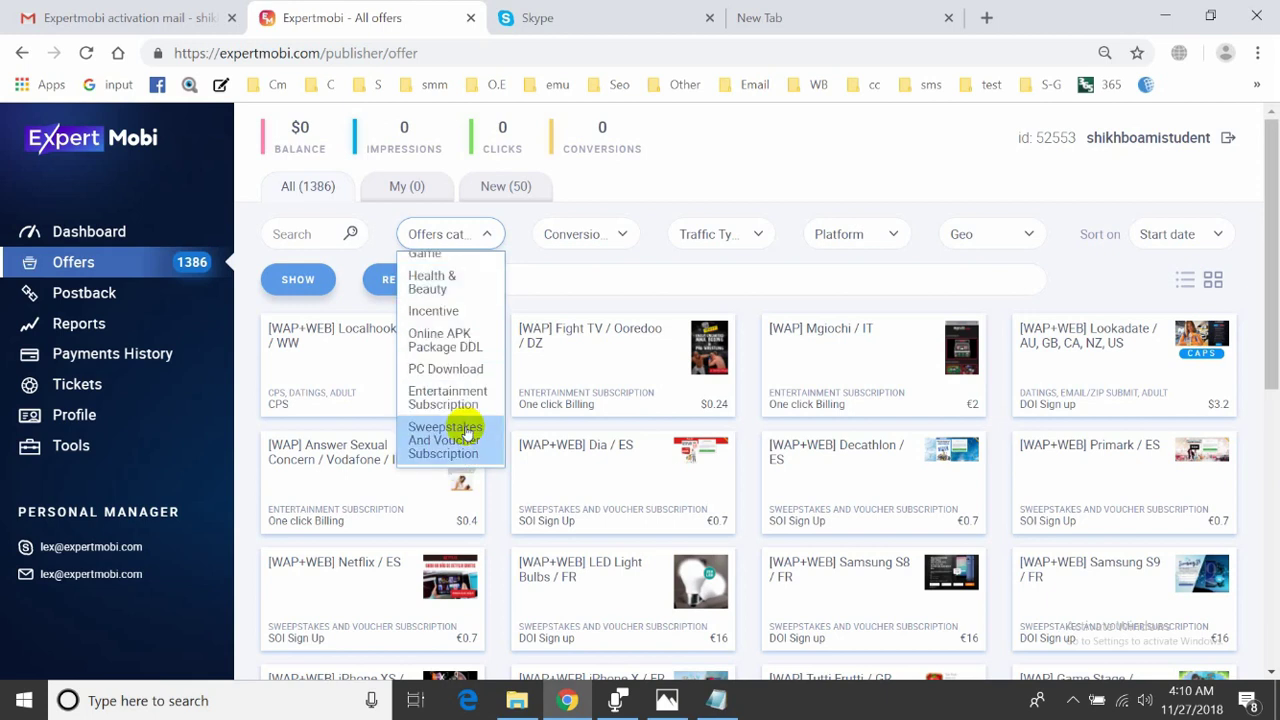